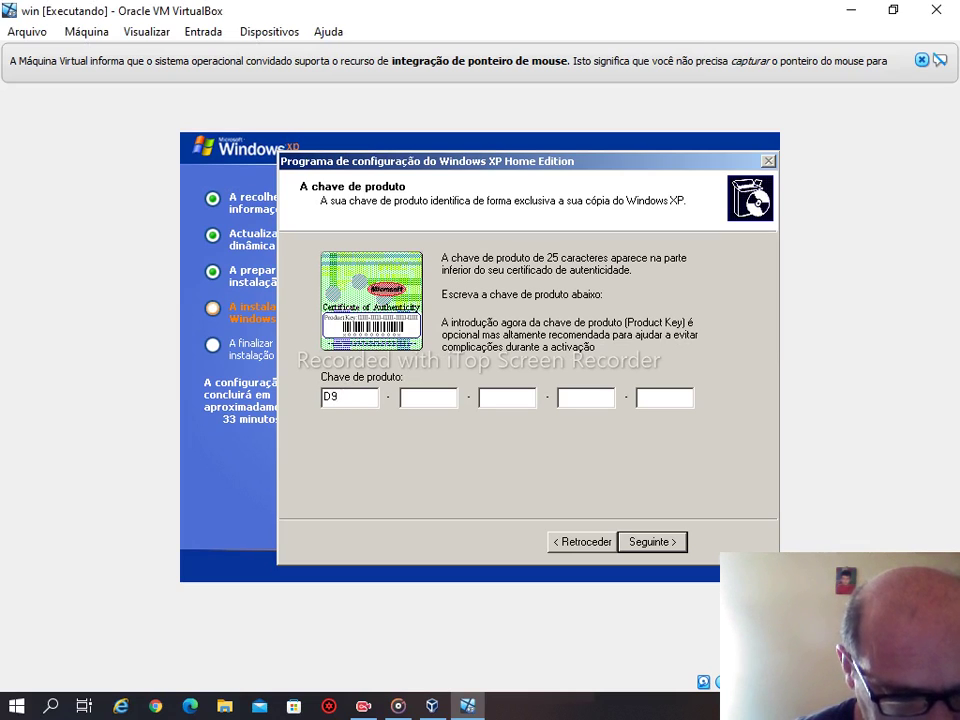
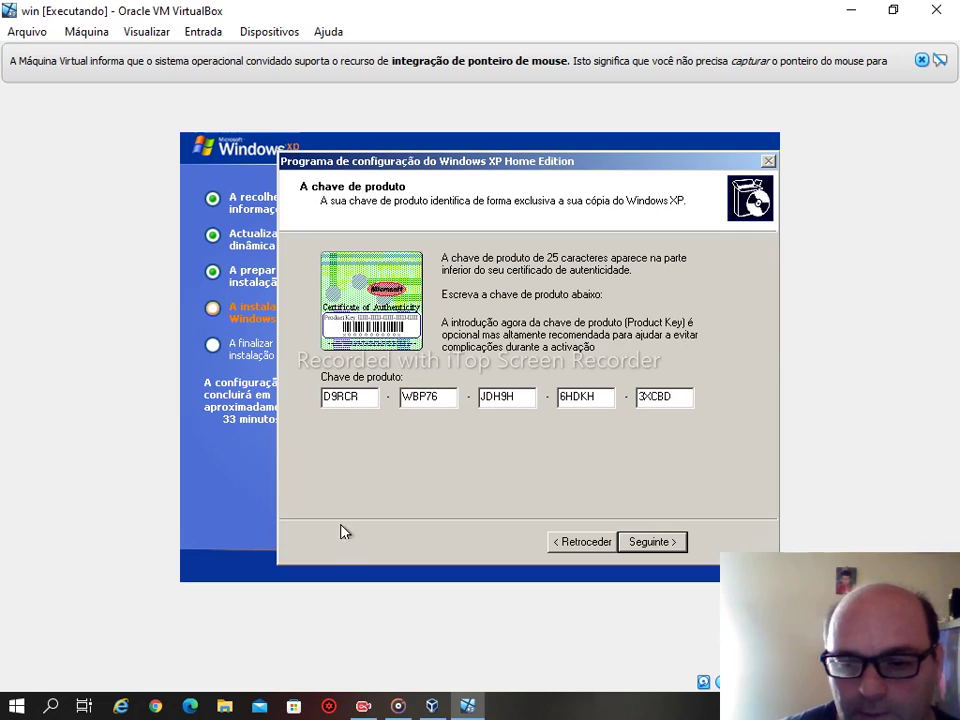
Accept the entered product key and keep the default computer name
{"action": "left_click", "coordinate": [648, 544]}
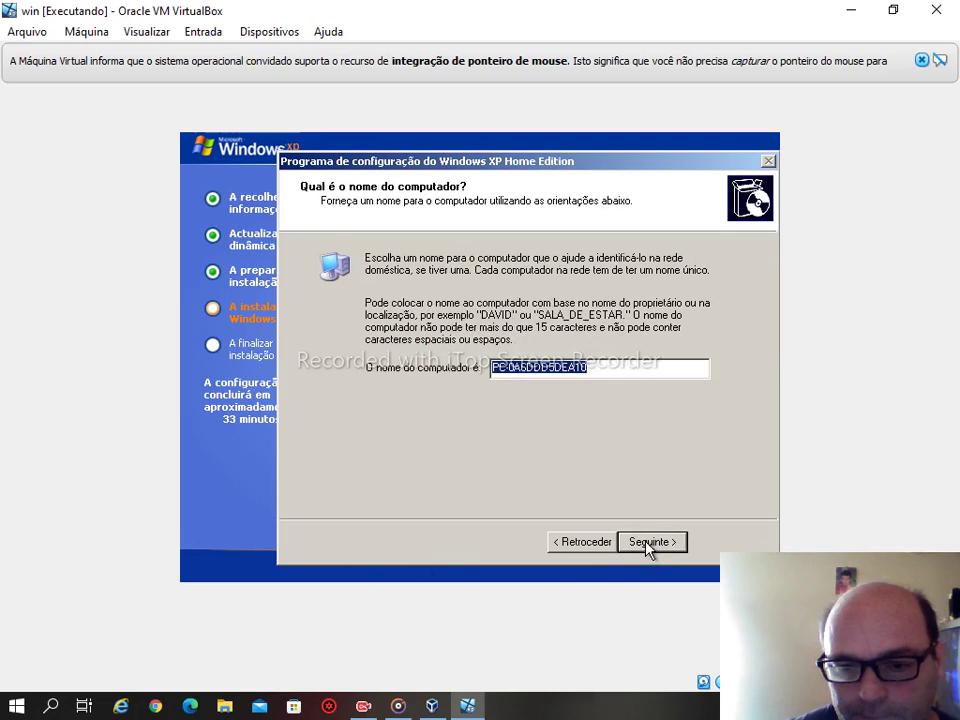
{"action": "left_click", "coordinate": [646, 543]}
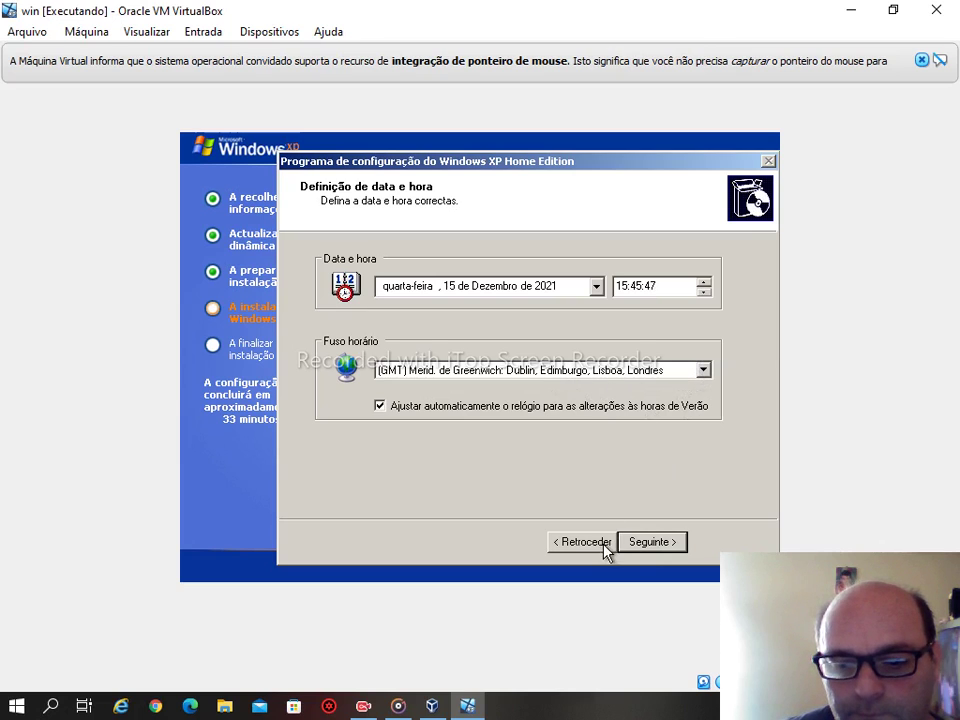
Keep the default date, time and GMT time zone, then choose typical network settings
{"action": "left_click", "coordinate": [645, 542]}
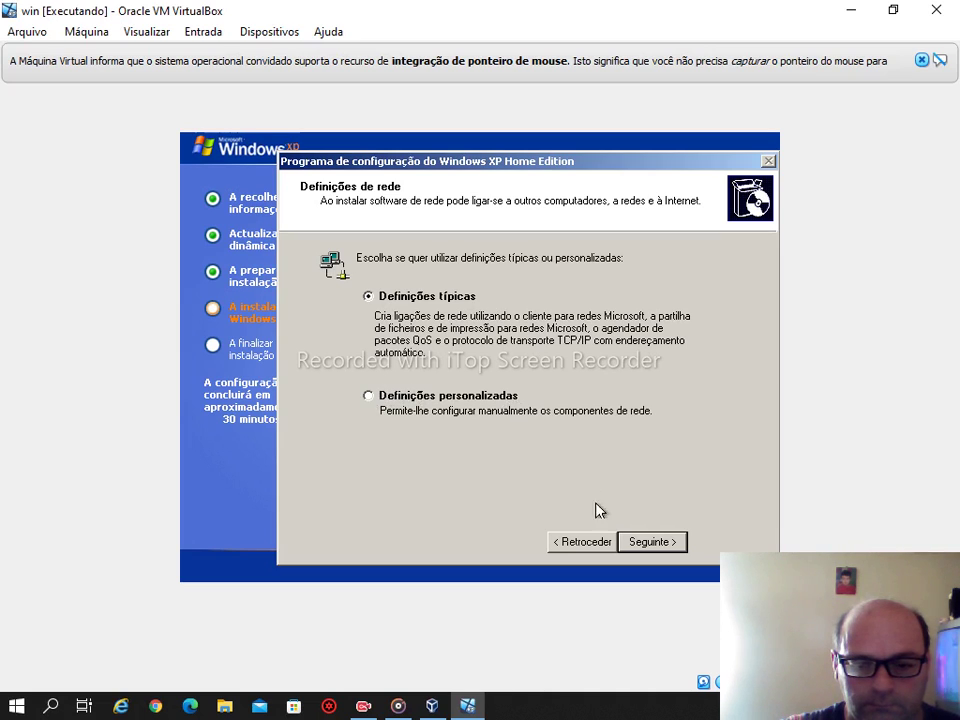
{"action": "left_click", "coordinate": [641, 547]}
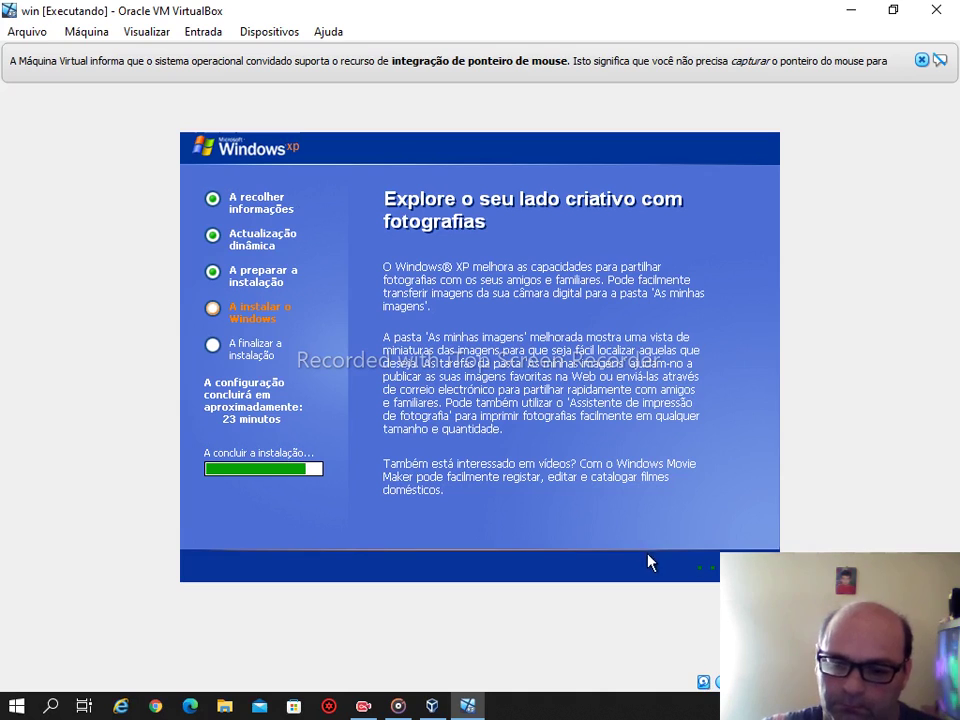
Drag within the VM window while XP setup completes and reboots to the startup screen
{"action": "left_click_drag", "start_coordinate": [721, 621], "coordinate": [809, 619]}
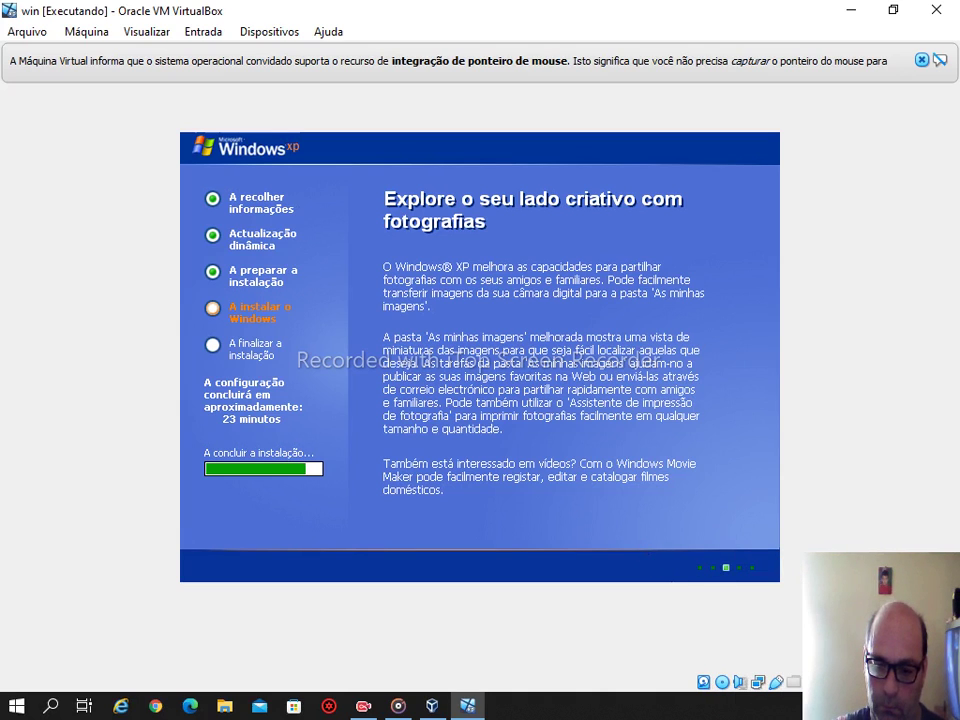
{"action": "left_click_drag", "start_coordinate": [839, 553], "coordinate": [840, 489]}
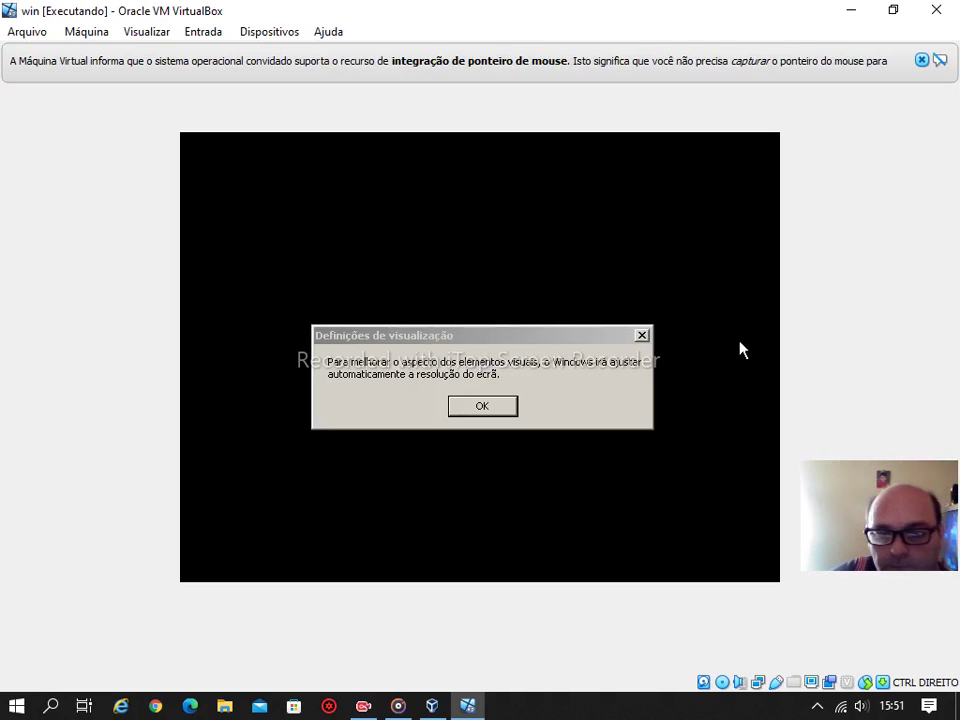
Accept the automatic screen-resolution adjustment and keep the new resolution
{"action": "left_click", "coordinate": [481, 412]}
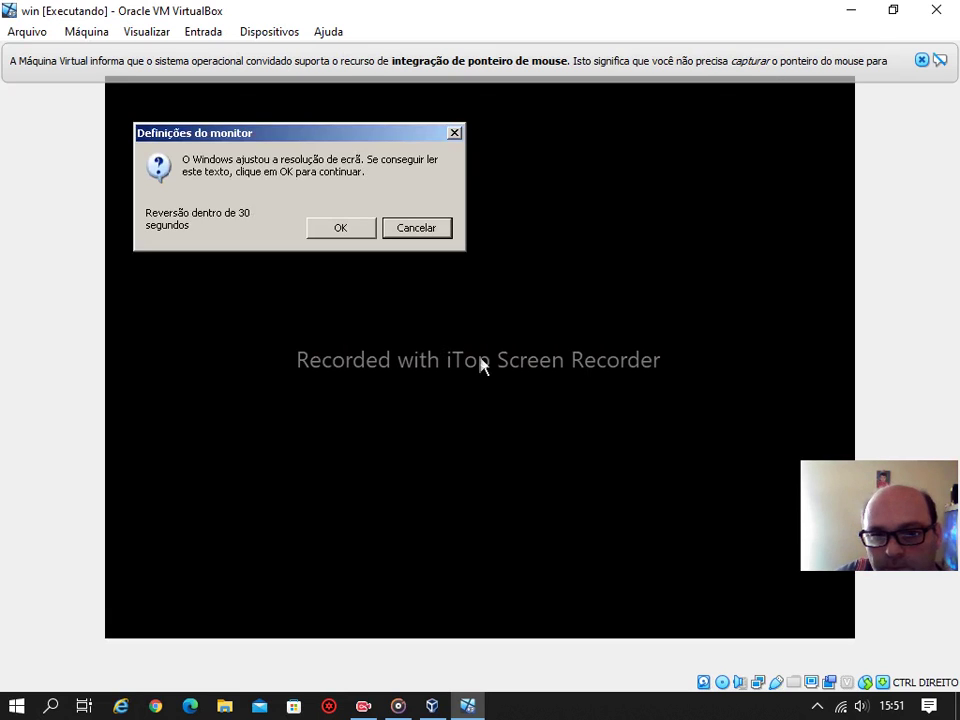
{"action": "left_click", "coordinate": [345, 231]}
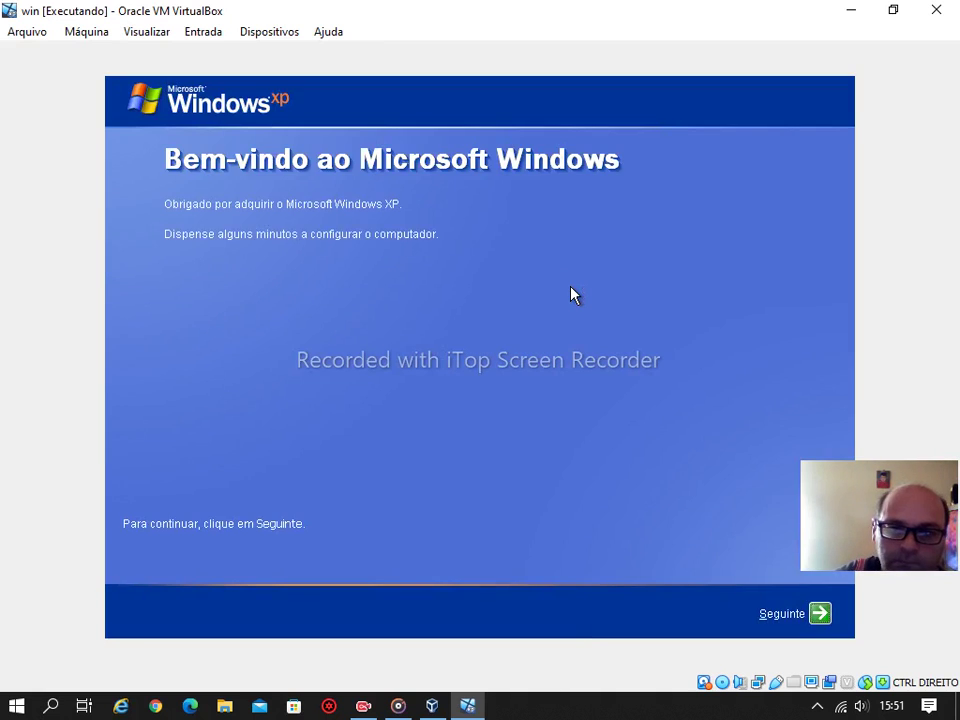
Begin the XP welcome setup pages and decline automatic updates for now
{"action": "left_click", "coordinate": [816, 616]}
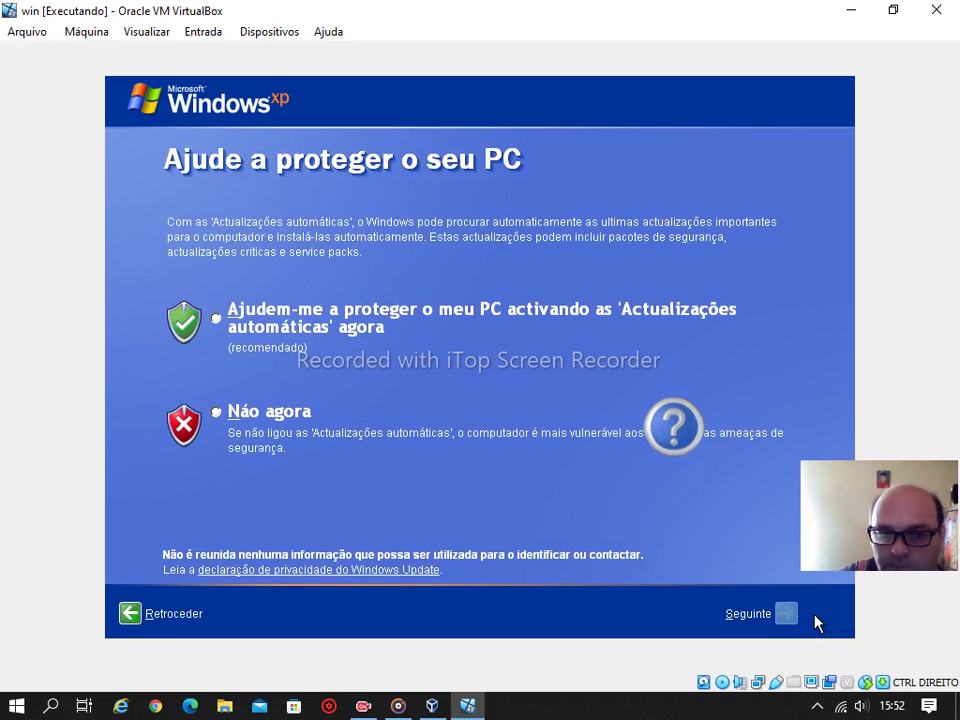
{"action": "left_click", "coordinate": [216, 411]}
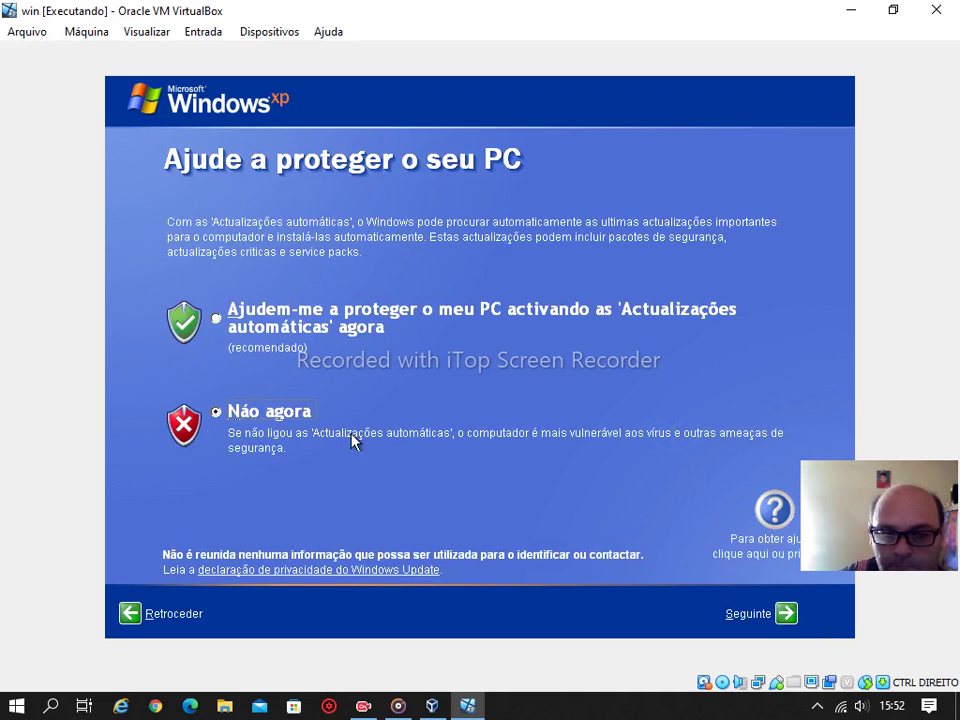
{"action": "left_click", "coordinate": [785, 613]}
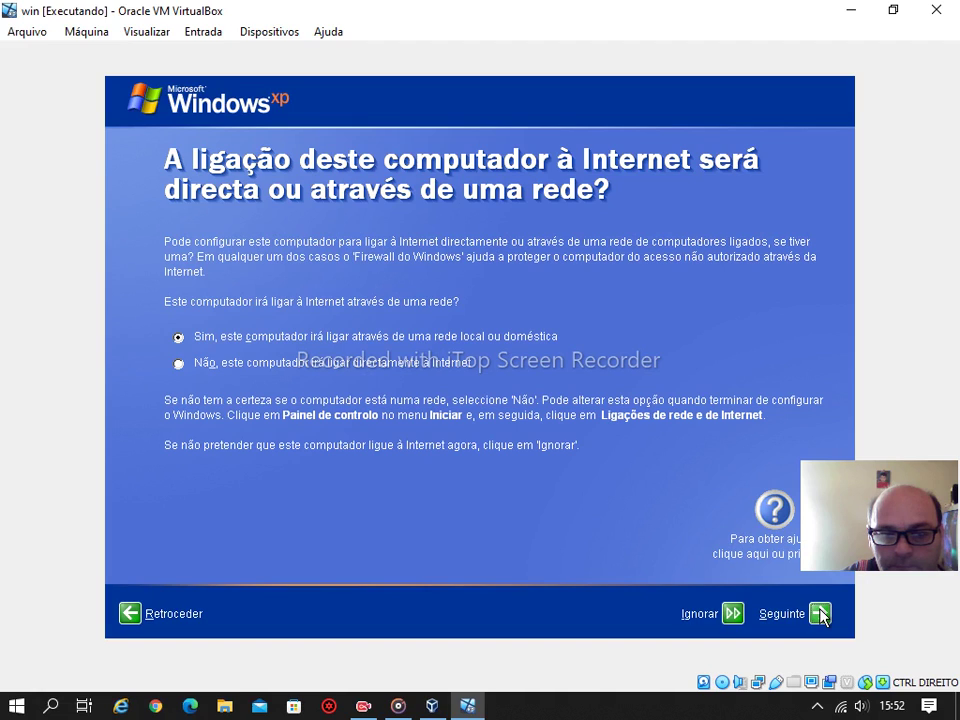
Connect through a local network and choose to activate Windows over the Internet now
{"action": "left_click", "coordinate": [821, 616]}
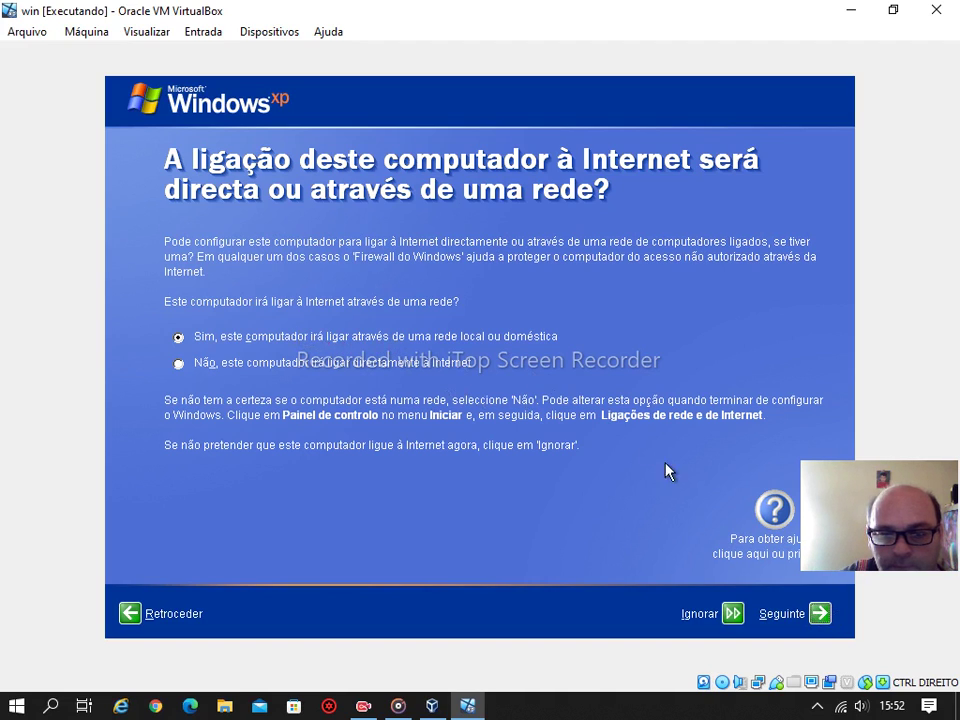
{"action": "left_click", "coordinate": [819, 613]}
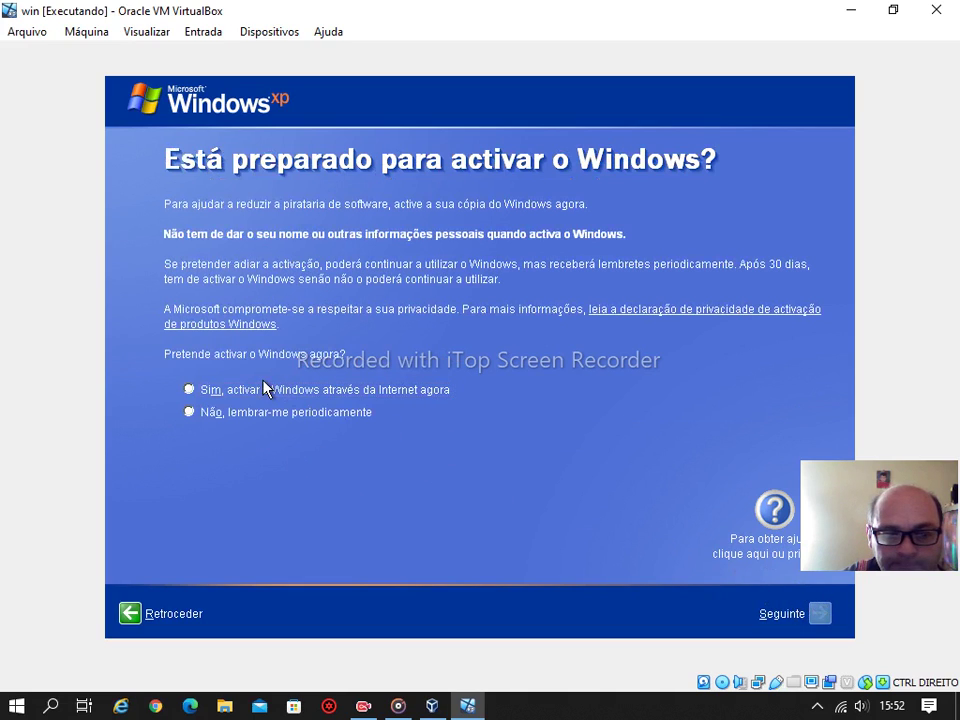
{"action": "left_click", "coordinate": [189, 390]}
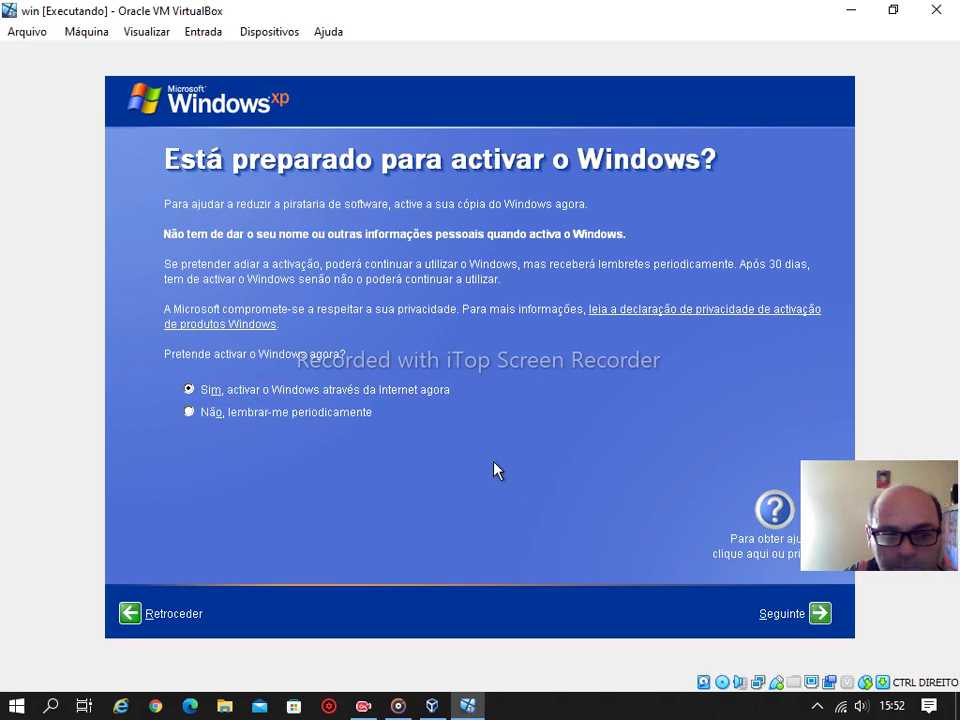
{"action": "left_click", "coordinate": [815, 616]}
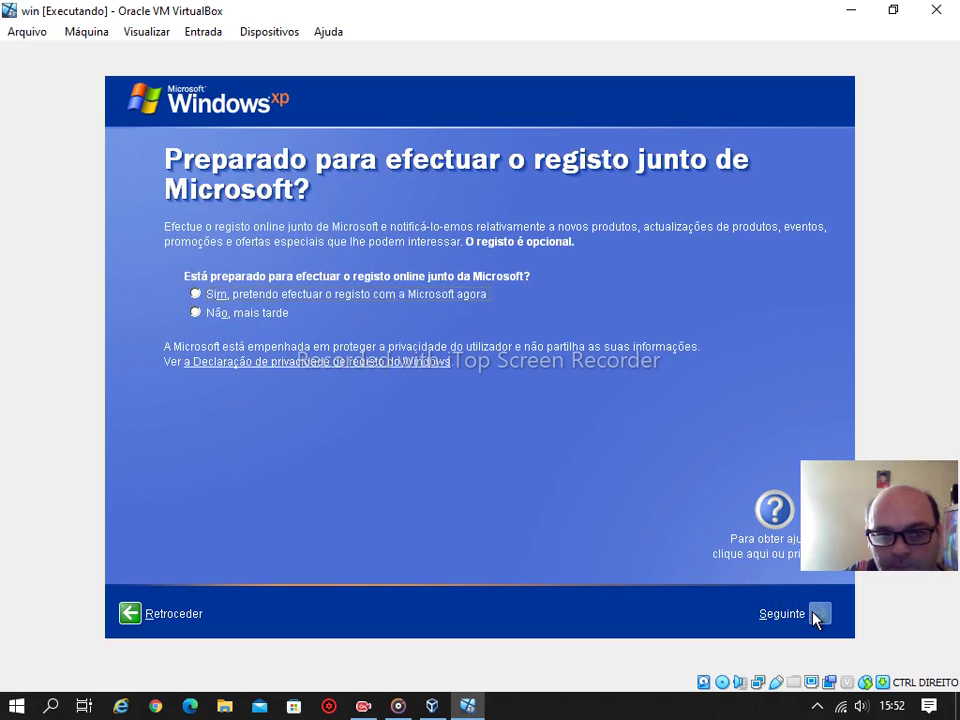
Skip Microsoft registration for now and move past the activation failure notice
{"action": "left_click", "coordinate": [215, 318]}
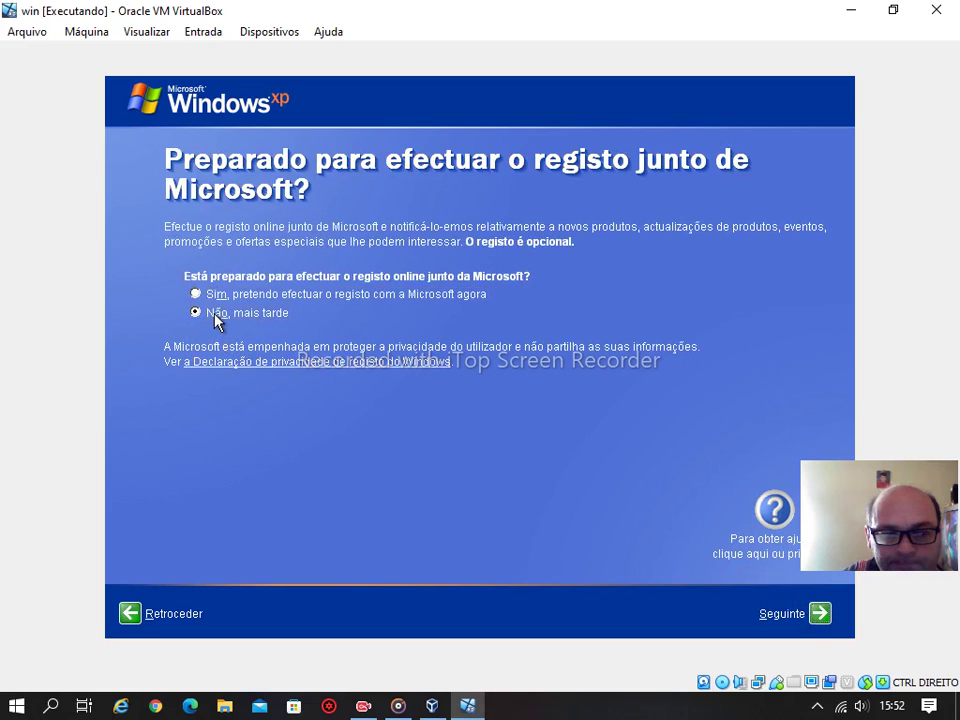
{"action": "left_click", "coordinate": [820, 614]}
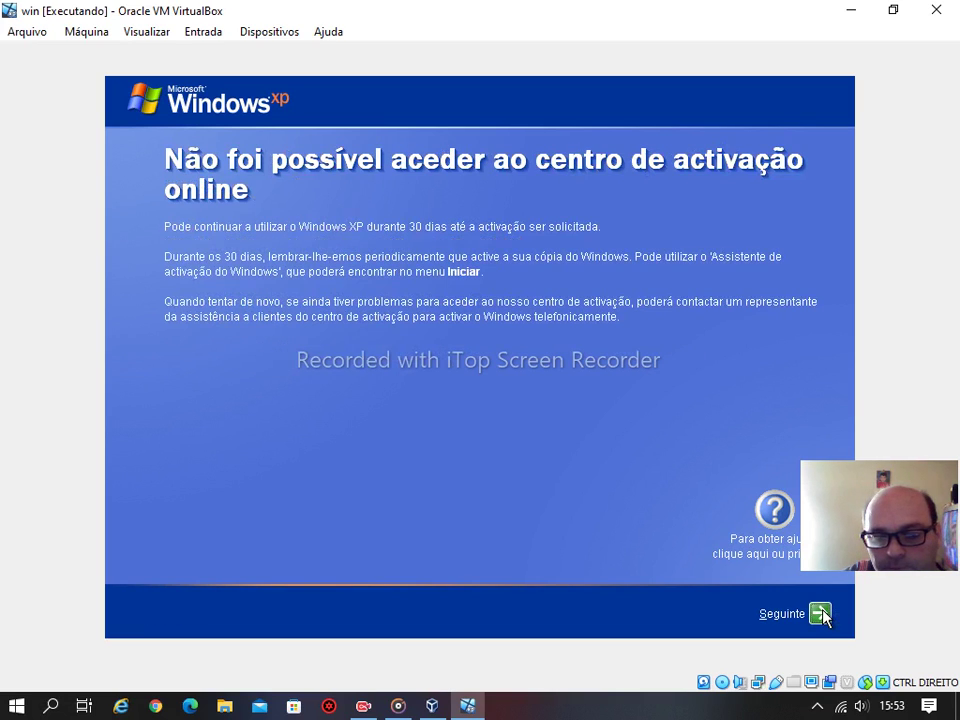
{"action": "left_click", "coordinate": [820, 614]}
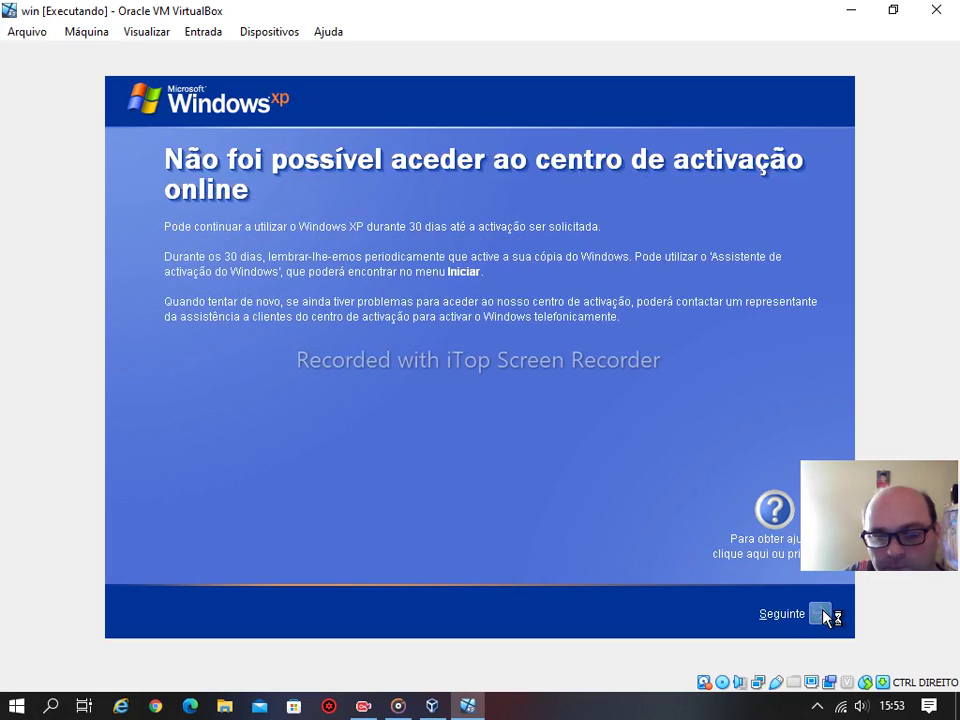
Enter the first user's name in 'O seu nome' and finish the Windows XP setup
{"action": "left_click", "coordinate": [424, 270]}
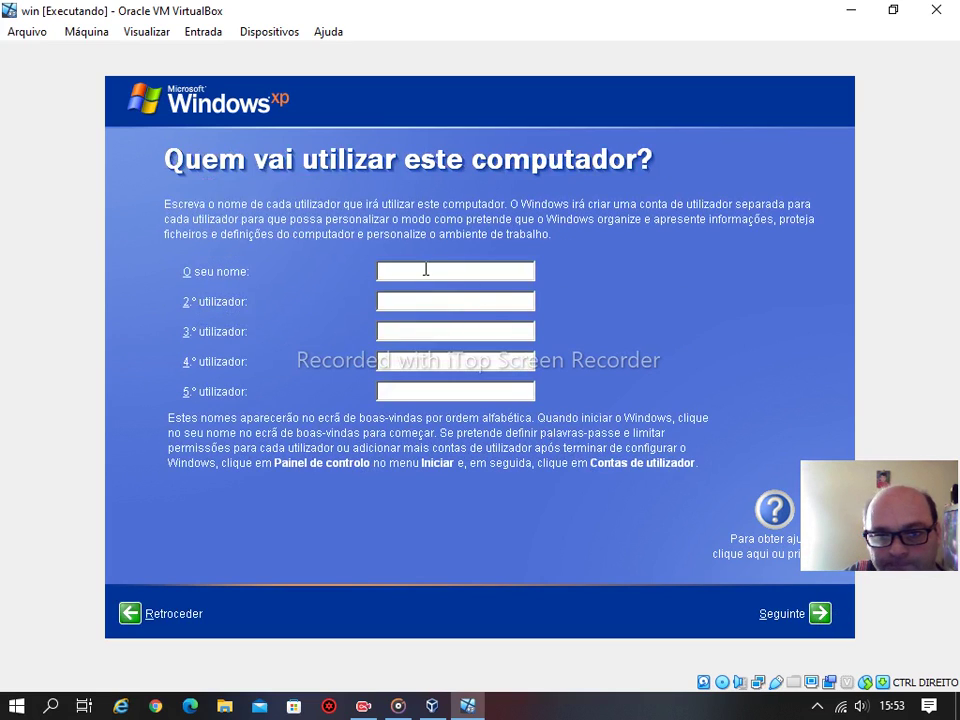
{"action": "type", "text": "paulo"}
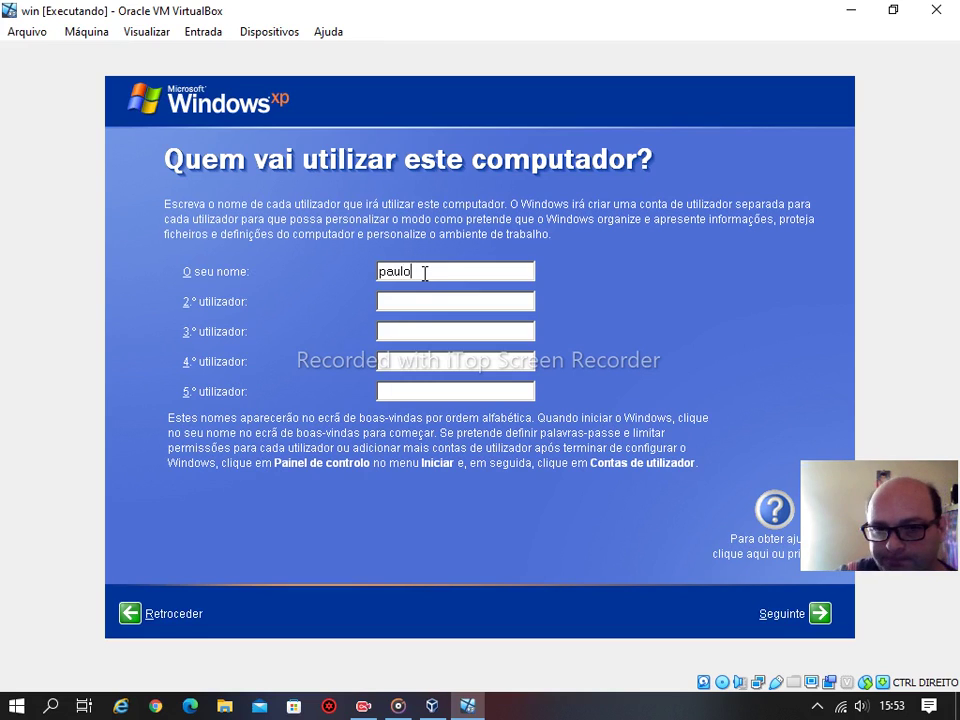
{"action": "left_click", "coordinate": [817, 614]}
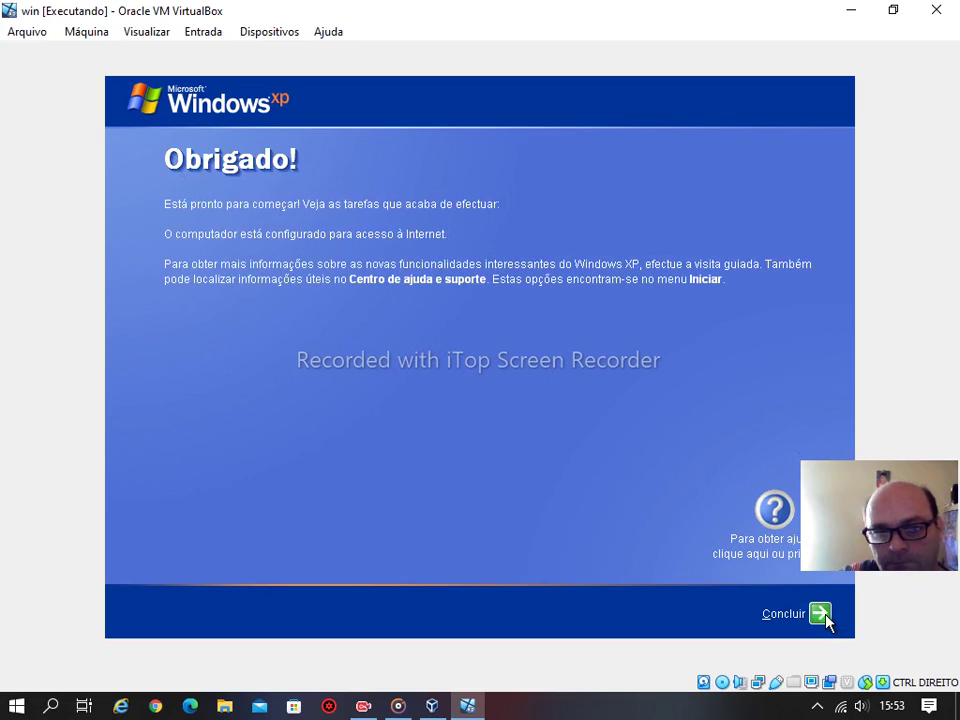
{"action": "left_click", "coordinate": [822, 618]}
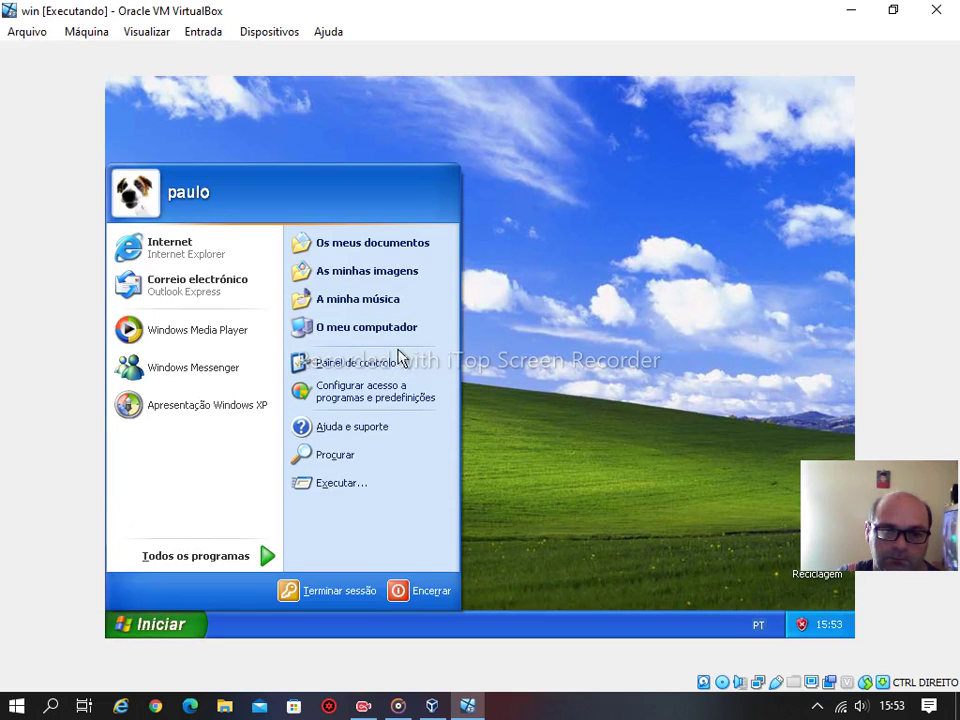
Check the drives in My Computer and the security warning, then close both windows
{"action": "left_click", "coordinate": [367, 330]}
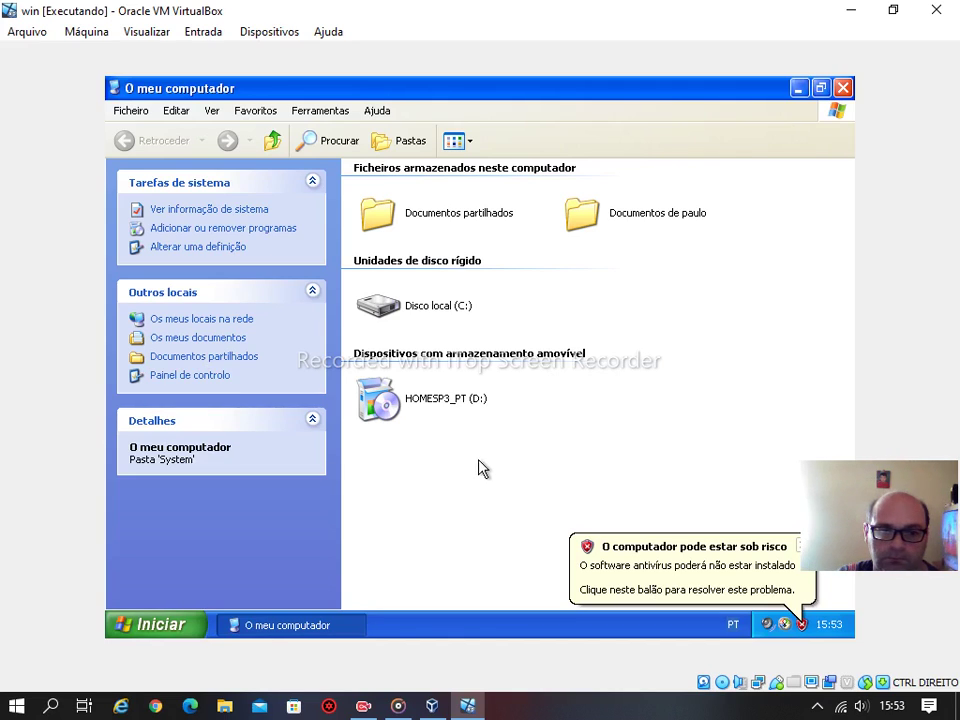
{"action": "mouse_move", "coordinate": [444, 422]}
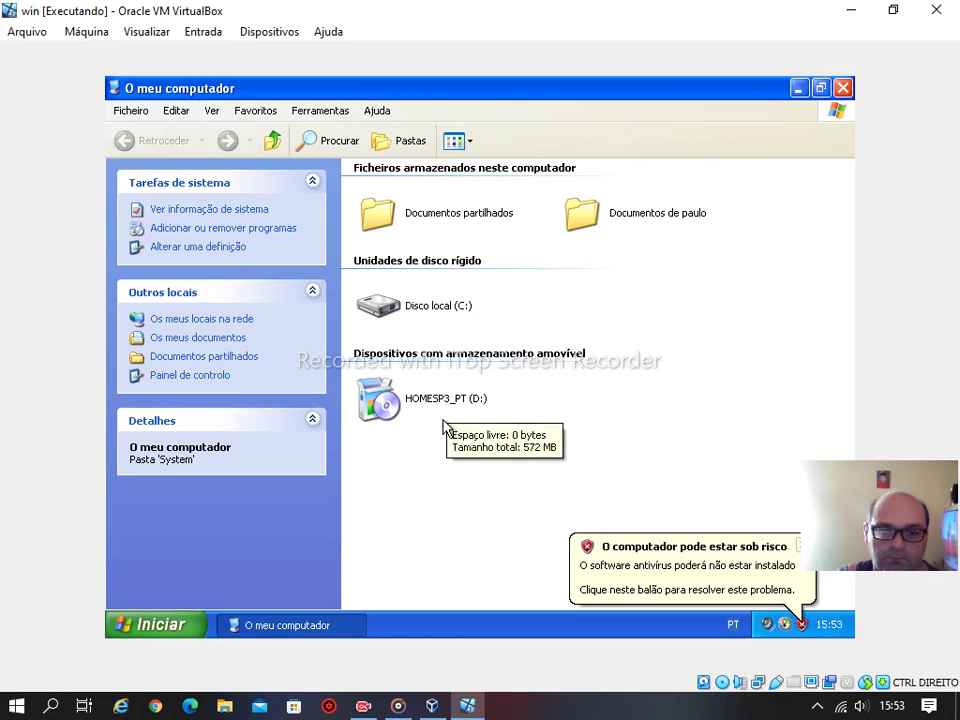
{"action": "left_click", "coordinate": [841, 92]}
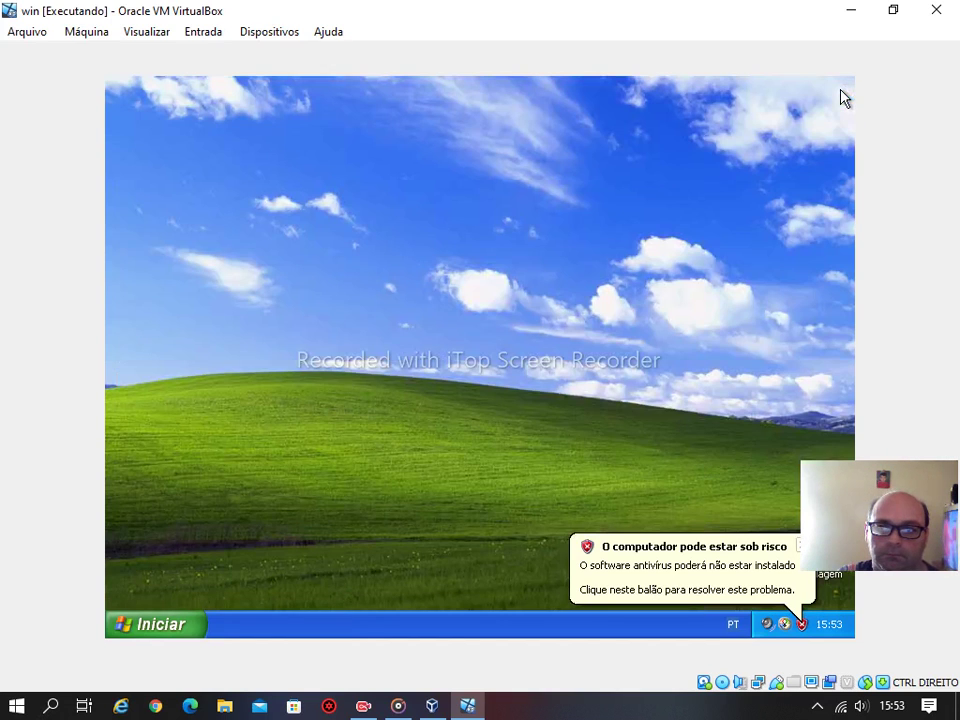
{"action": "left_click", "coordinate": [707, 557]}
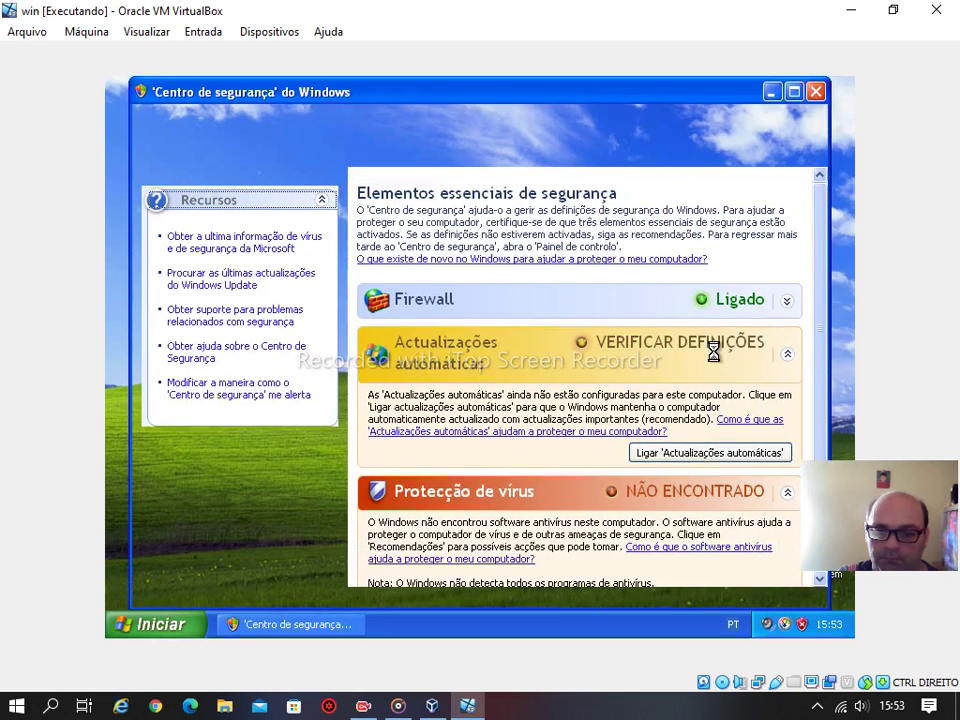
{"action": "left_click", "coordinate": [815, 92]}
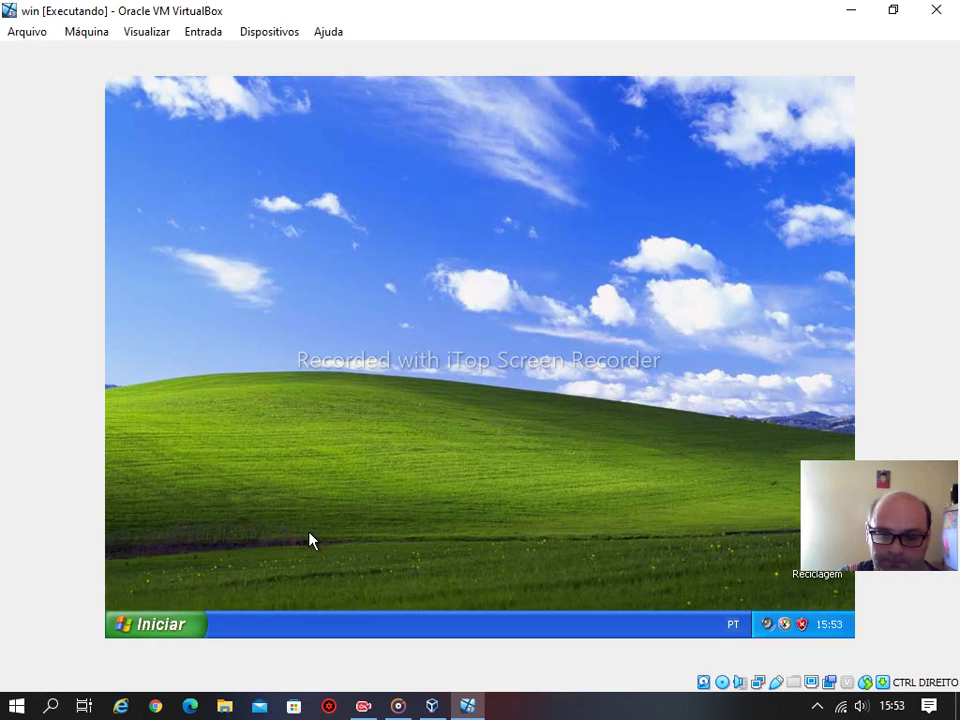
Launch Internet Explorer, dismiss the XP tour notice, and open the Control Panel
{"action": "left_click", "coordinate": [184, 624]}
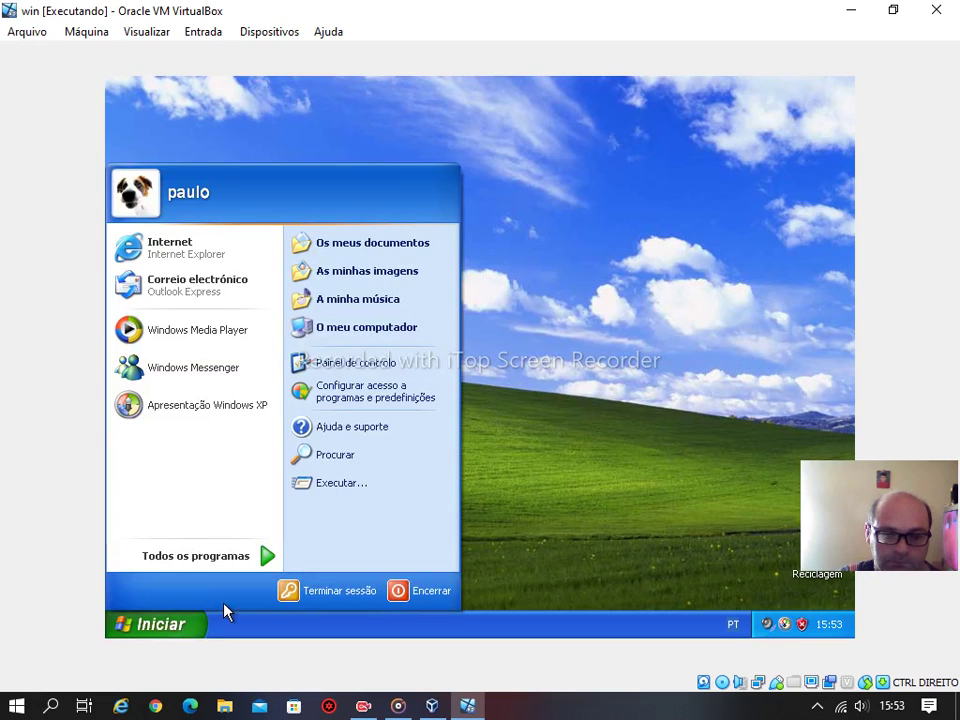
{"action": "left_click", "coordinate": [196, 259]}
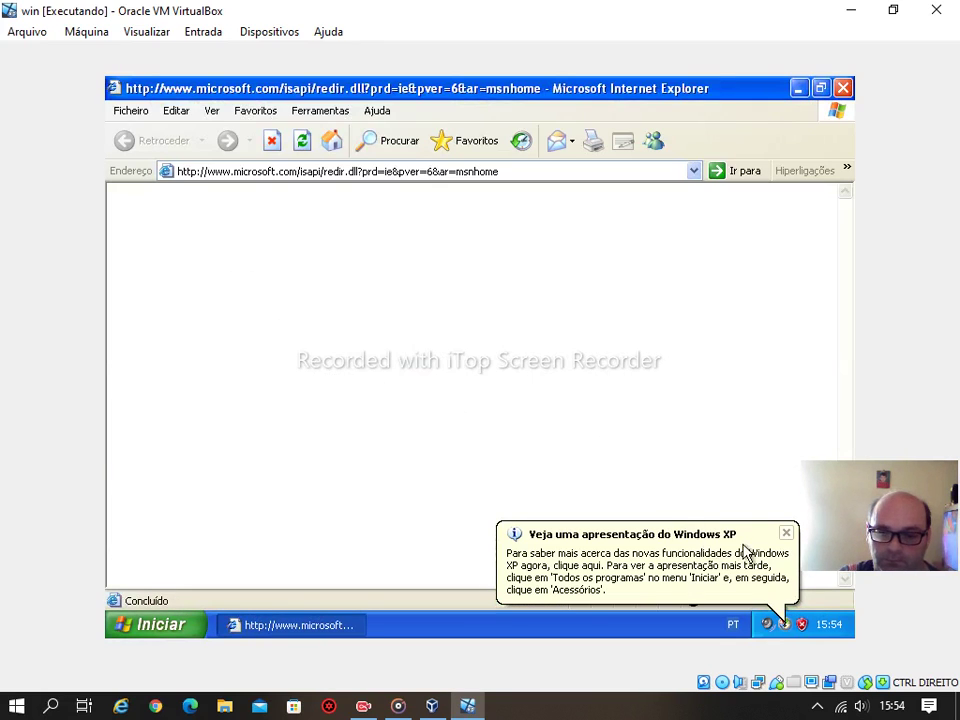
{"action": "left_click", "coordinate": [787, 536]}
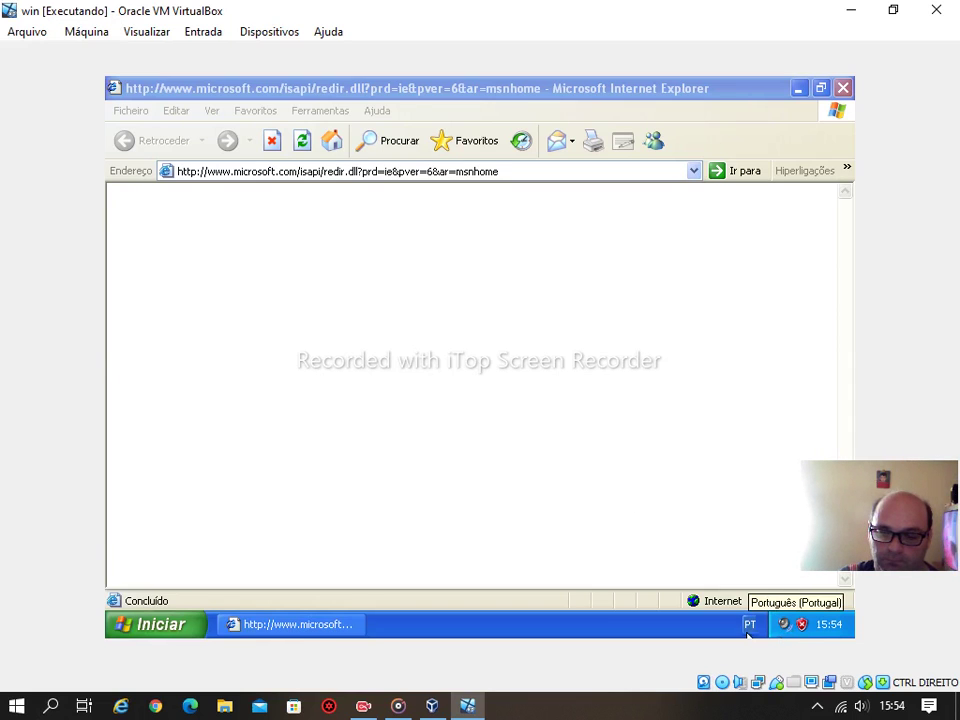
{"action": "left_click", "coordinate": [150, 630]}
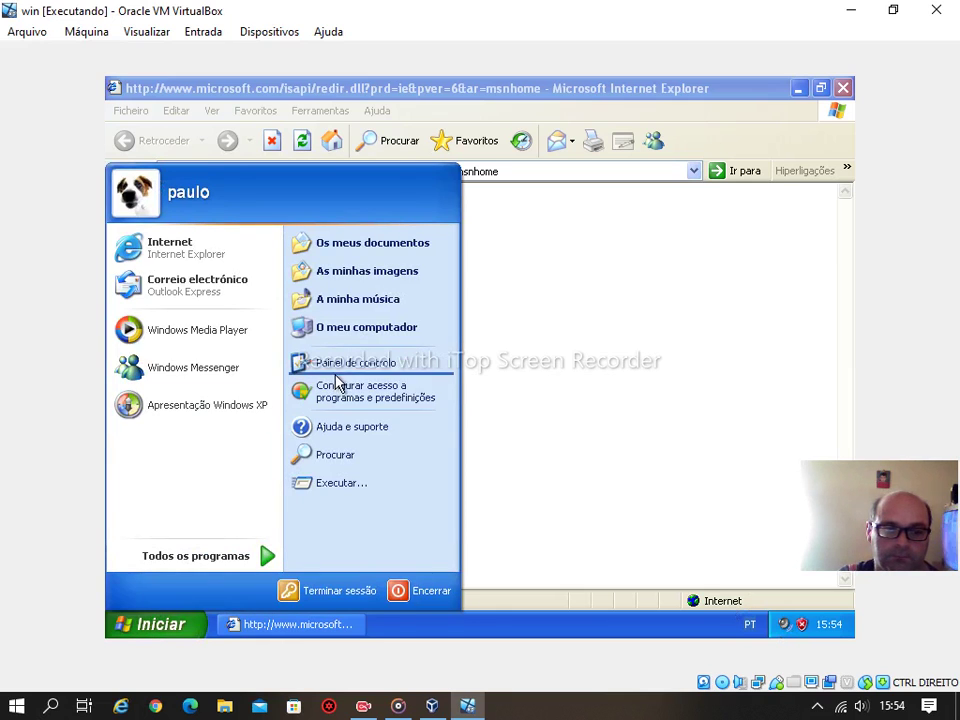
{"action": "left_click", "coordinate": [345, 362]}
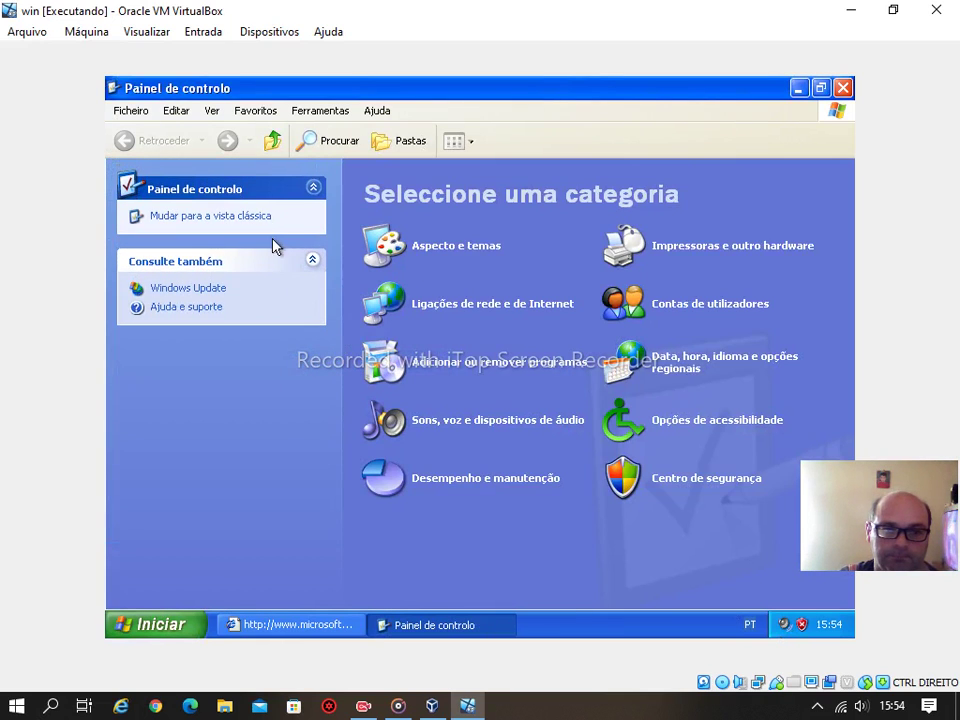
Switch Control Panel to classic view, set single-click opening in Folder Options, and launch the wireless network wizard
{"action": "left_click", "coordinate": [254, 218]}
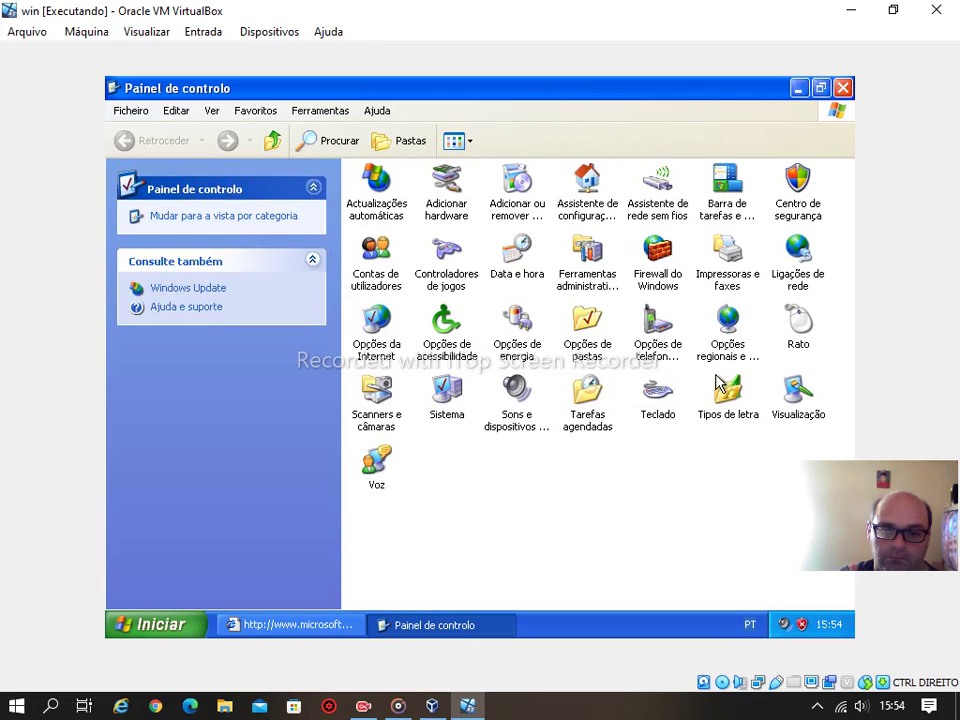
{"action": "left_click", "coordinate": [596, 343]}
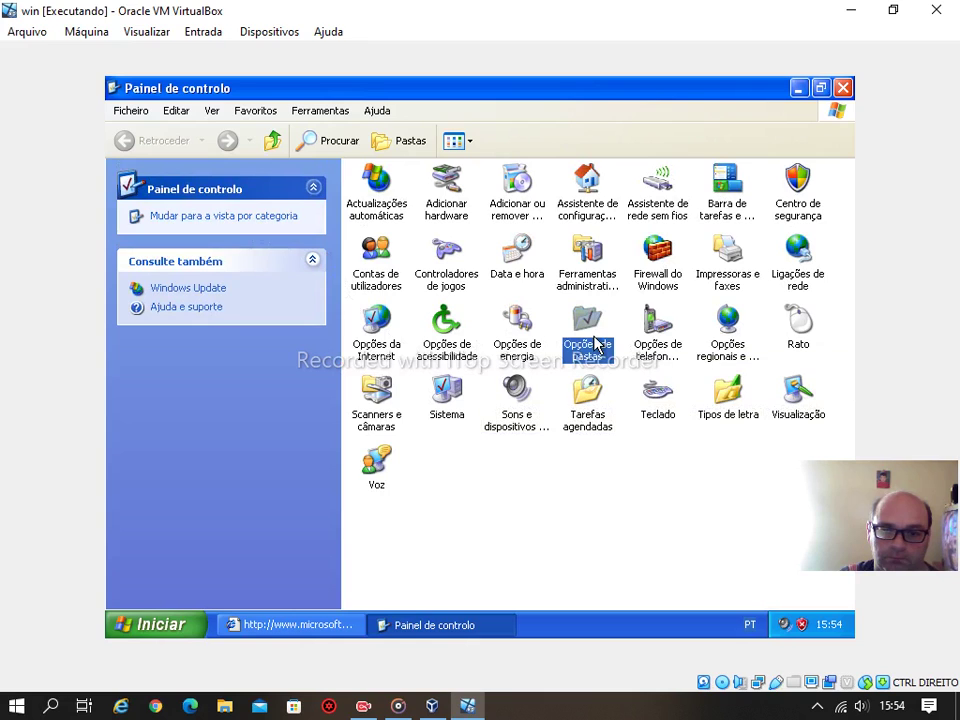
{"action": "double_click", "coordinate": [596, 343]}
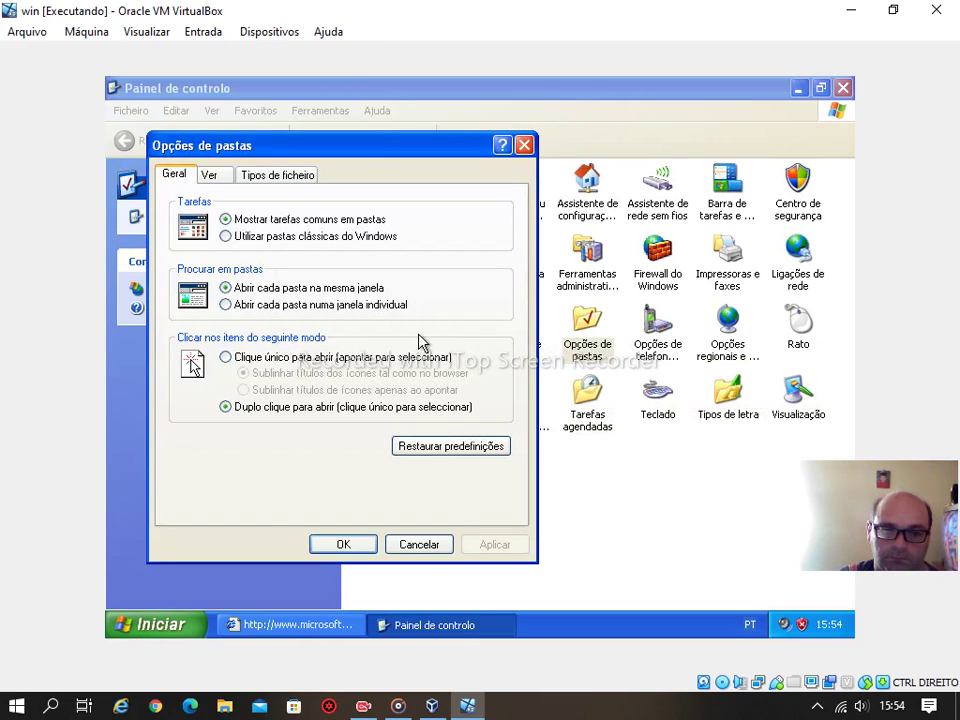
{"action": "left_click", "coordinate": [316, 358]}
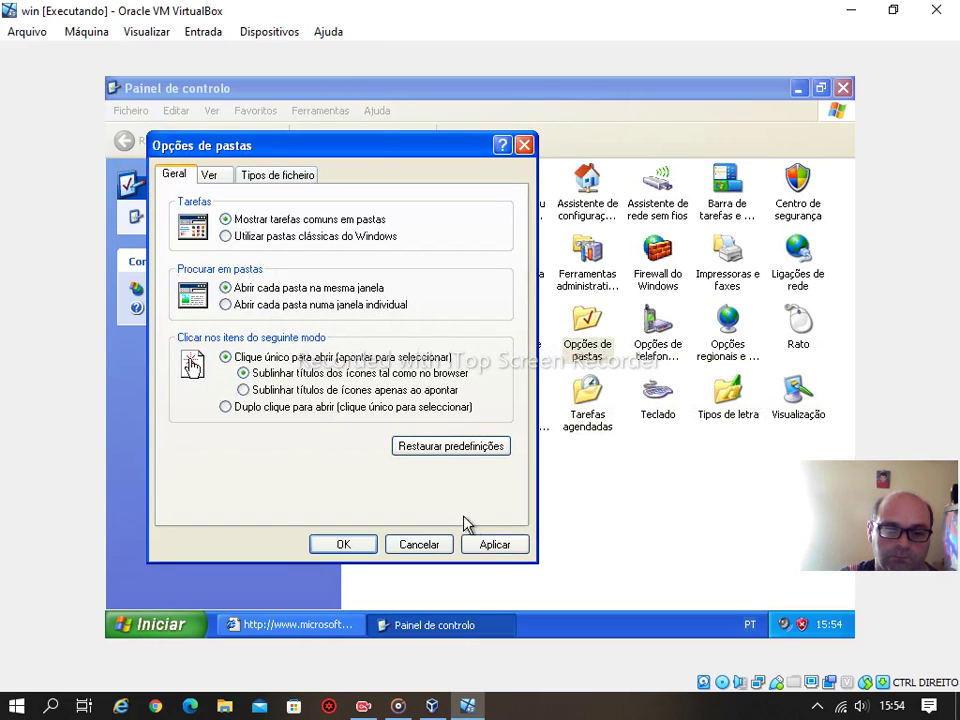
{"action": "left_click", "coordinate": [494, 548]}
{"action": "left_click", "coordinate": [343, 545]}
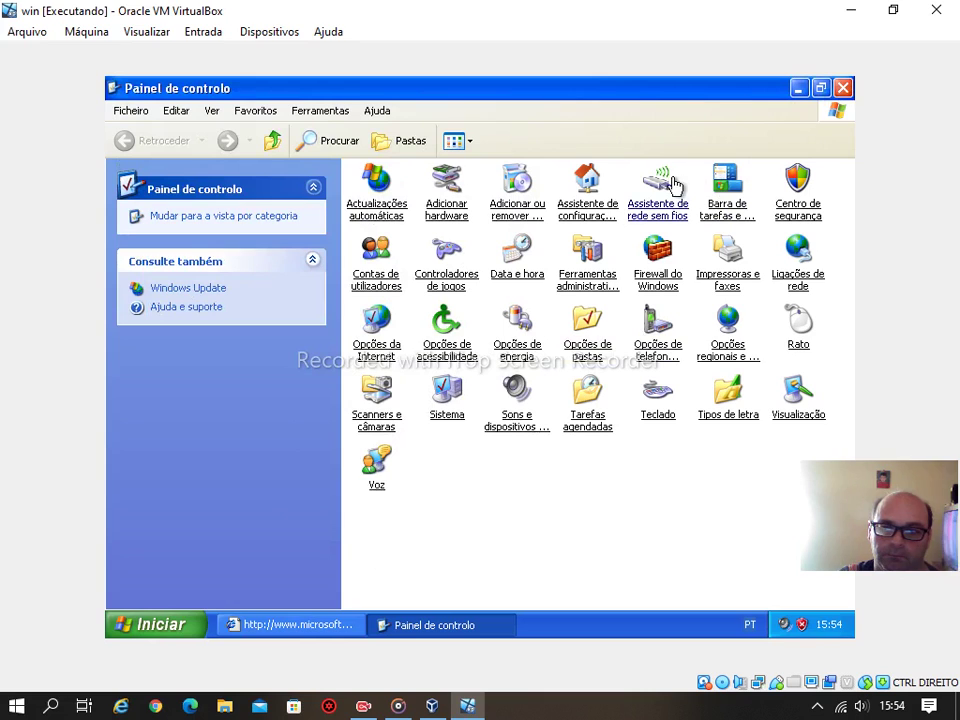
{"action": "left_click", "coordinate": [657, 206]}
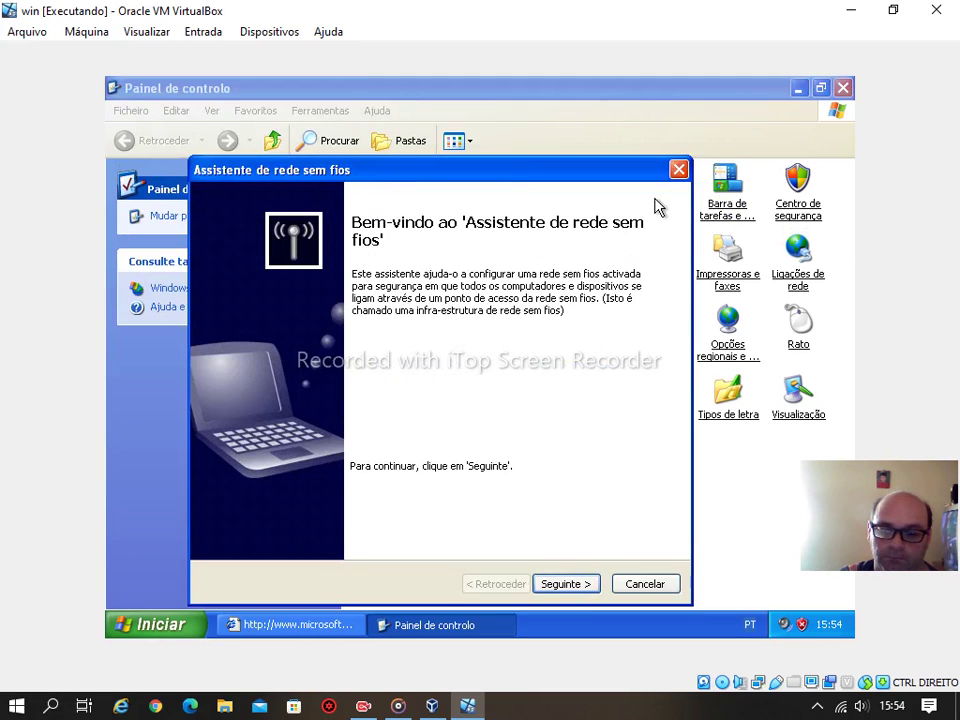
Name the wireless network wifi_d and let Windows assign the network key automatically
{"action": "left_click", "coordinate": [566, 588]}
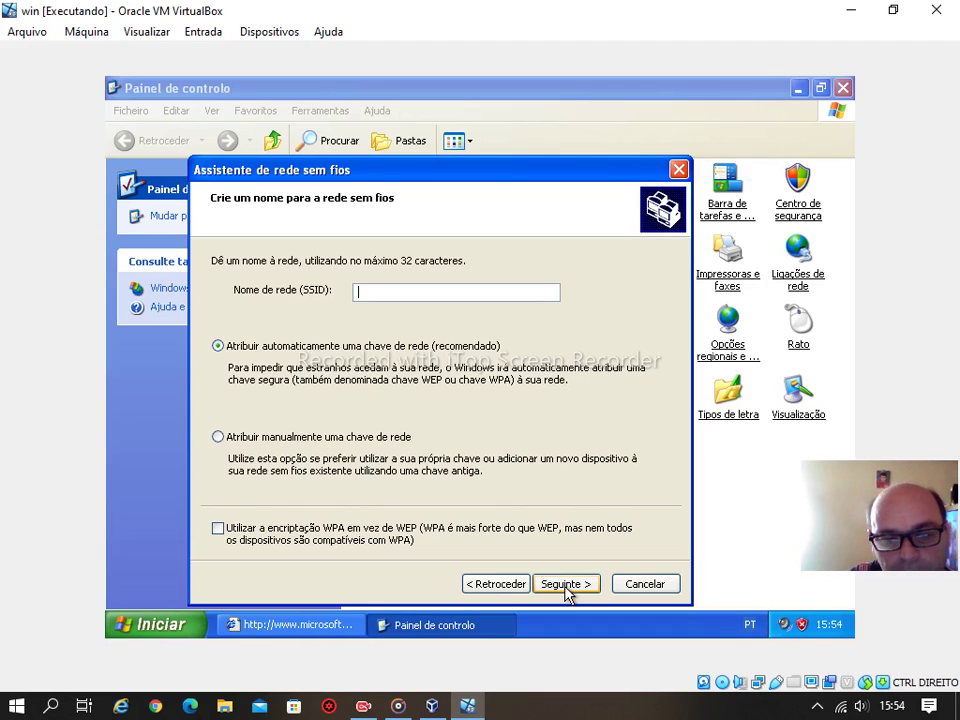
{"action": "left_click", "coordinate": [327, 440]}
{"action": "left_click", "coordinate": [573, 588]}
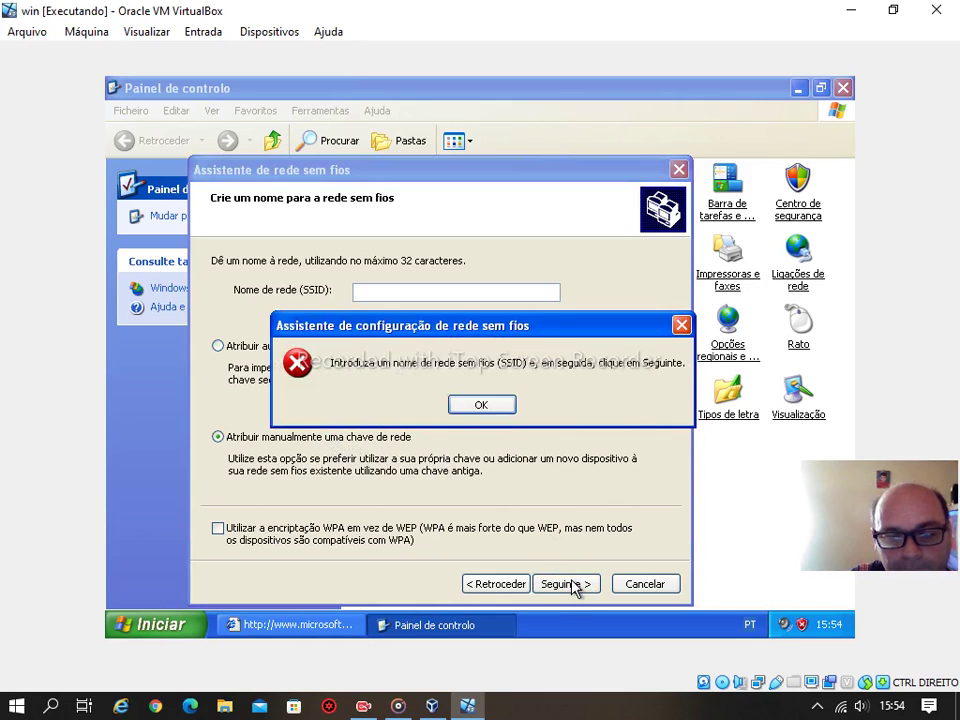
{"action": "left_click", "coordinate": [483, 405]}
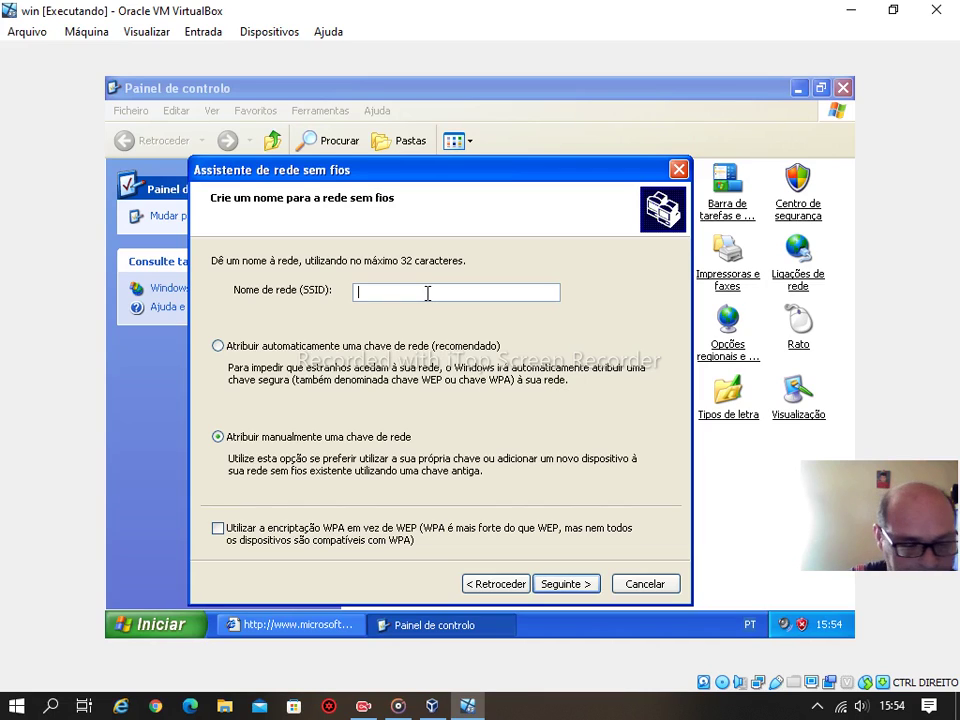
{"action": "type", "text": "wifi_d"}
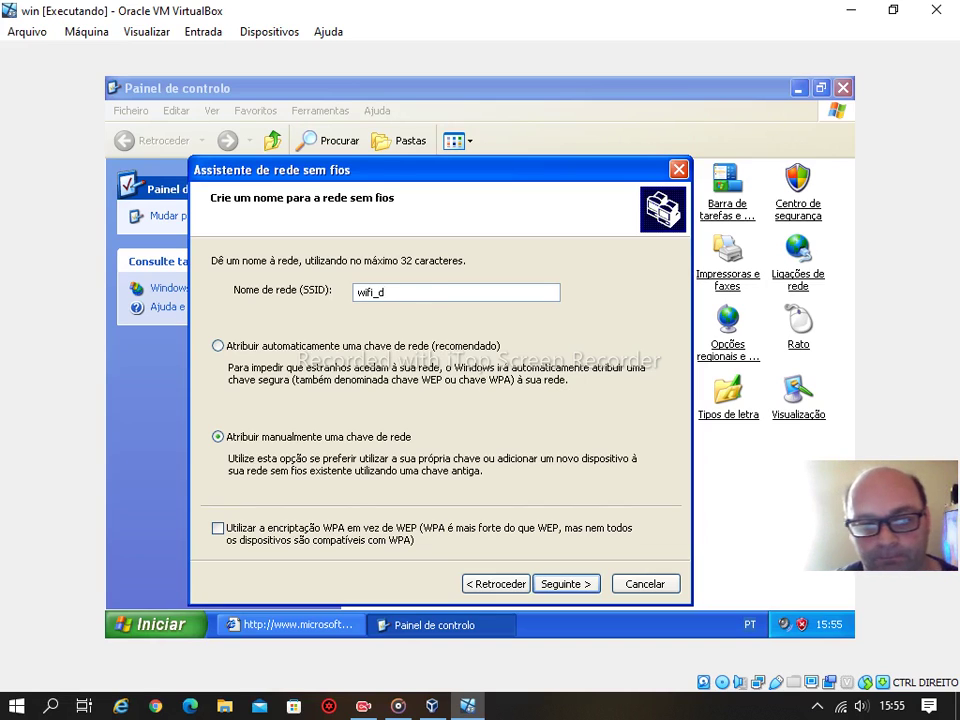
{"action": "left_click", "coordinate": [388, 352]}
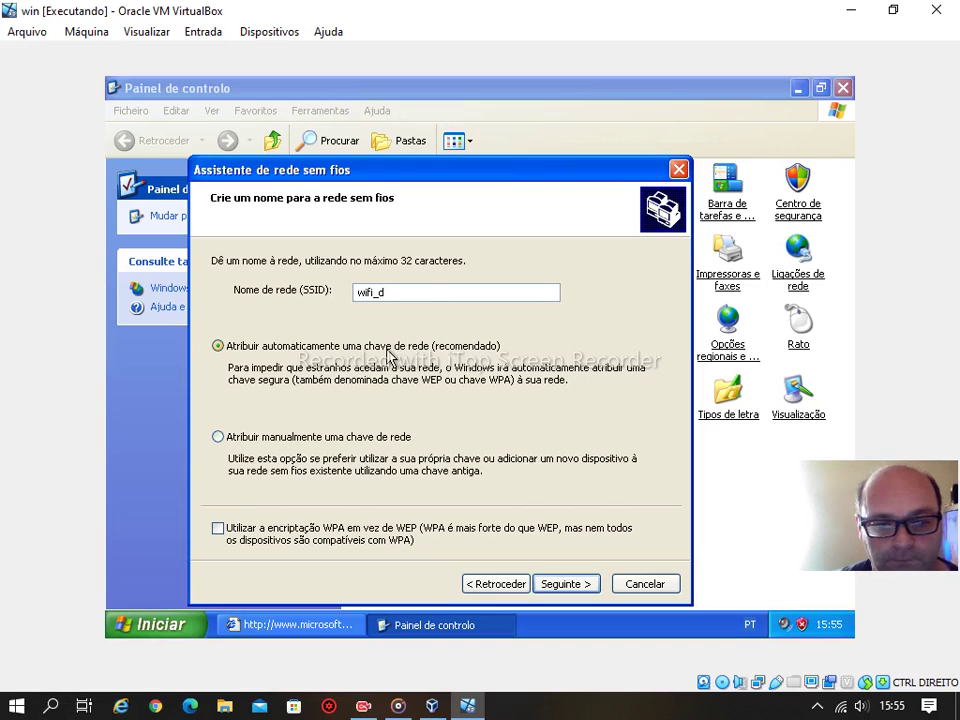
{"action": "left_click", "coordinate": [559, 588]}
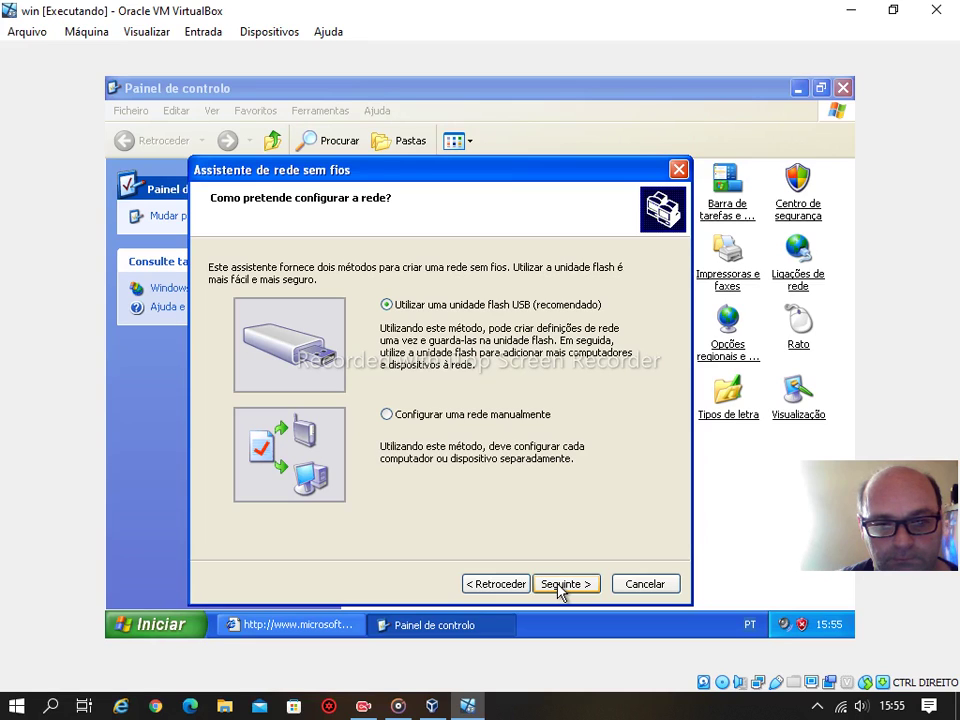
After the flash-drive option fails with no drive found, choose 'Configurar uma rede manualmente' and finish the wizard
{"action": "left_click", "coordinate": [560, 587]}
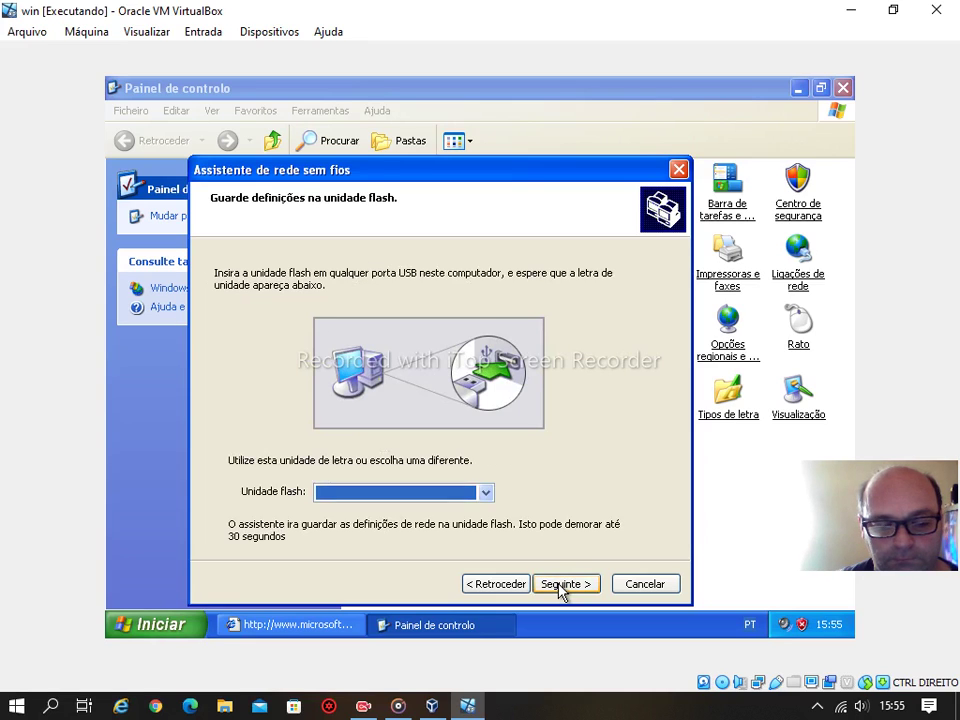
{"action": "left_click", "coordinate": [485, 493]}
{"action": "left_click", "coordinate": [485, 493]}
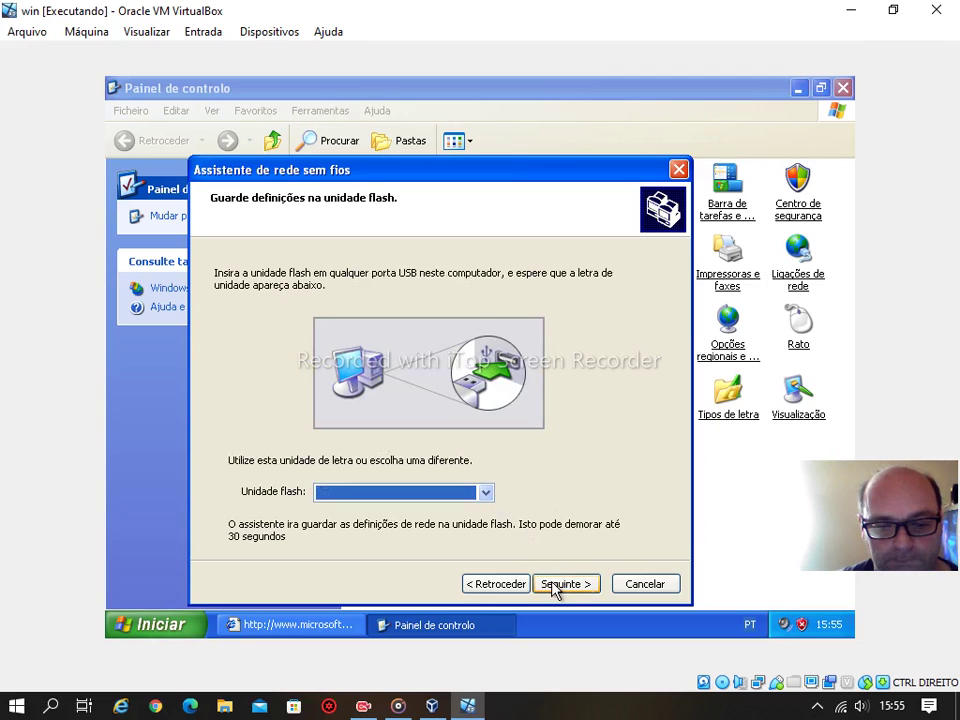
{"action": "left_click", "coordinate": [553, 585]}
{"action": "left_click", "coordinate": [494, 406]}
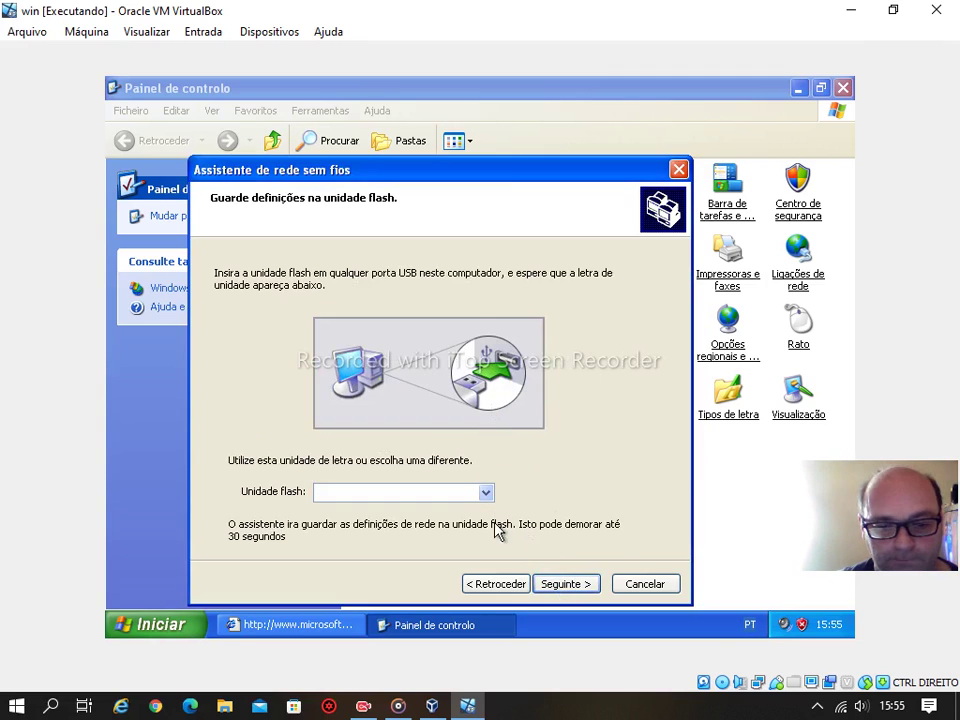
{"action": "left_click", "coordinate": [497, 585]}
{"action": "left_click", "coordinate": [386, 414]}
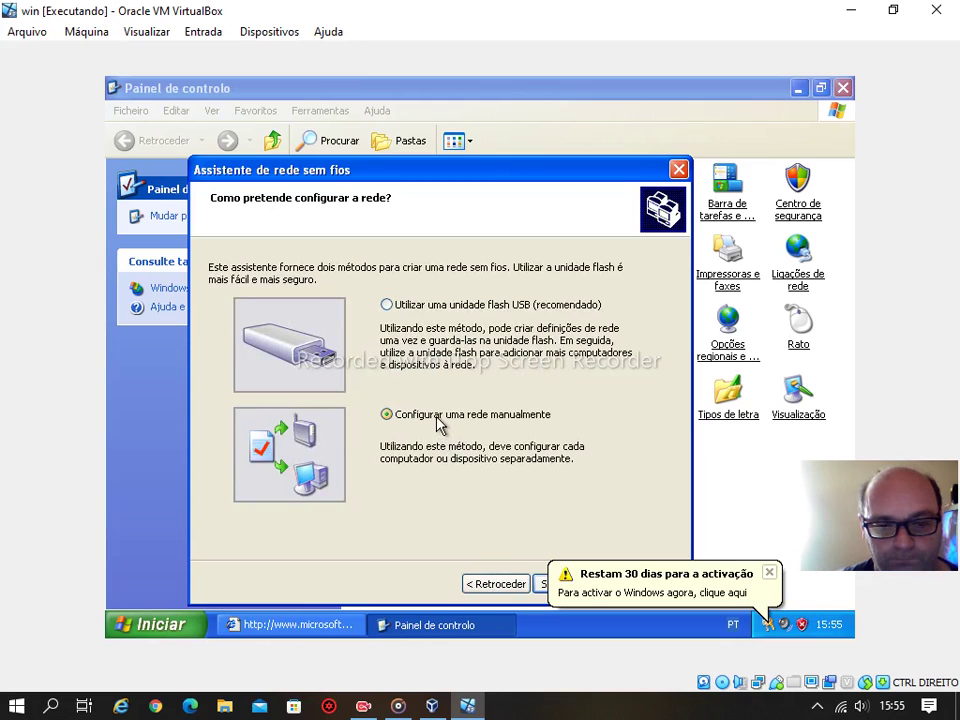
{"action": "left_click", "coordinate": [541, 586]}
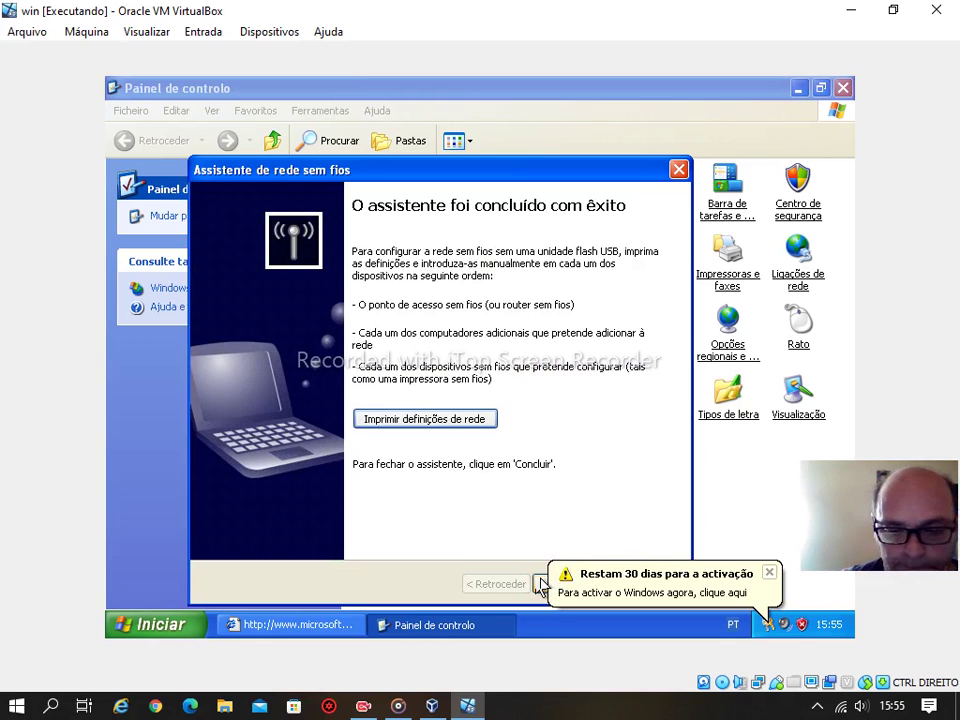
{"action": "left_click", "coordinate": [604, 591]}
{"action": "left_click", "coordinate": [590, 584]}
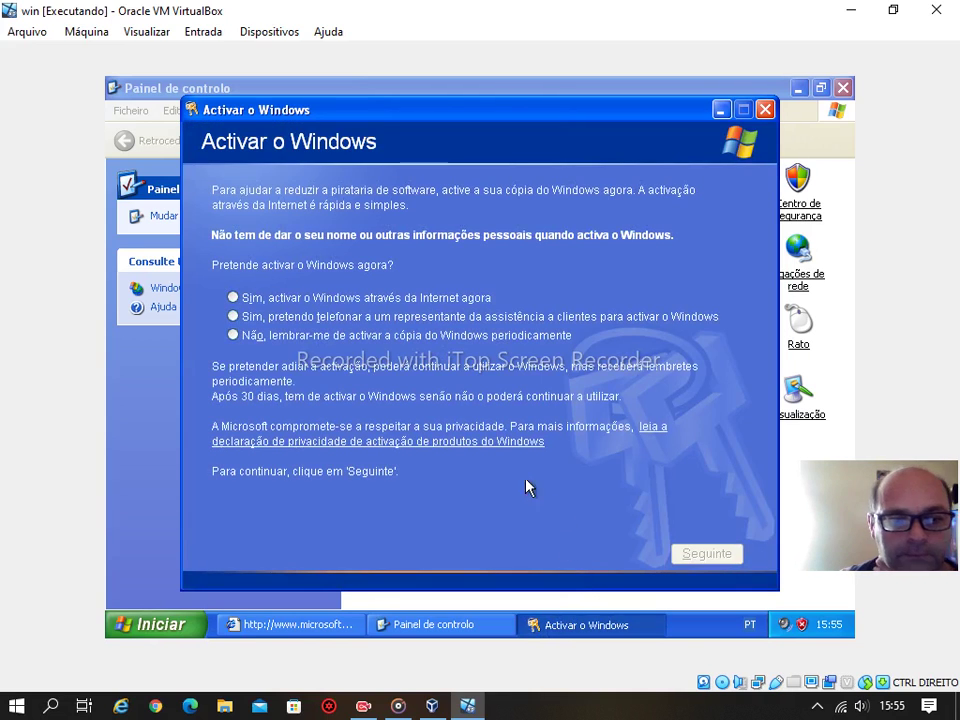
Try Internet activation without registering with Microsoft, then postpone it with 'Lembrar depois'
{"action": "left_click", "coordinate": [322, 306]}
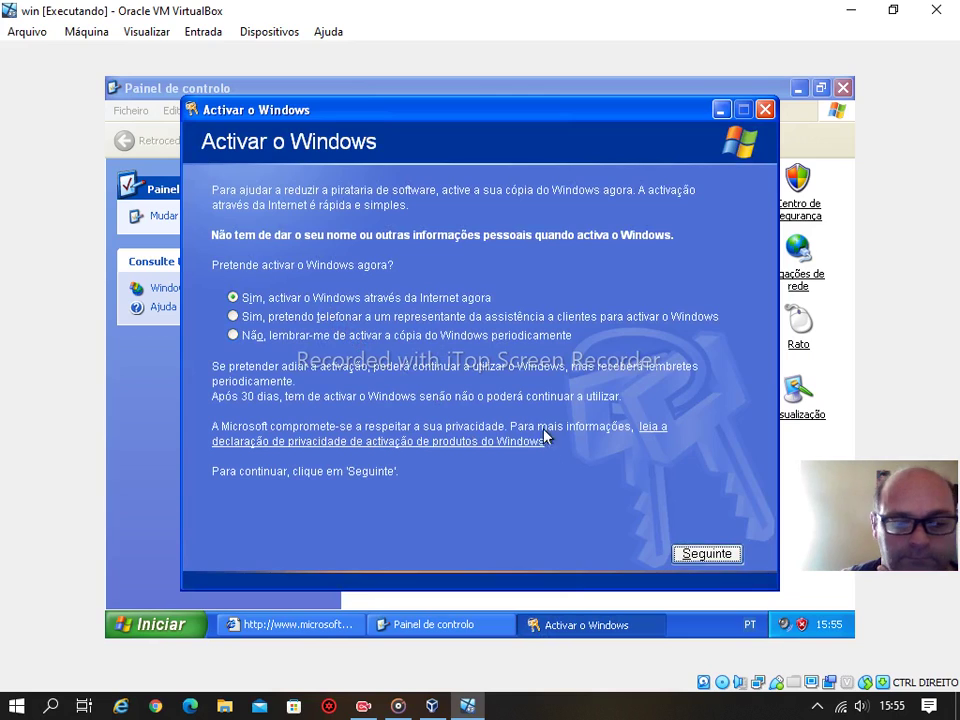
{"action": "left_click", "coordinate": [704, 554]}
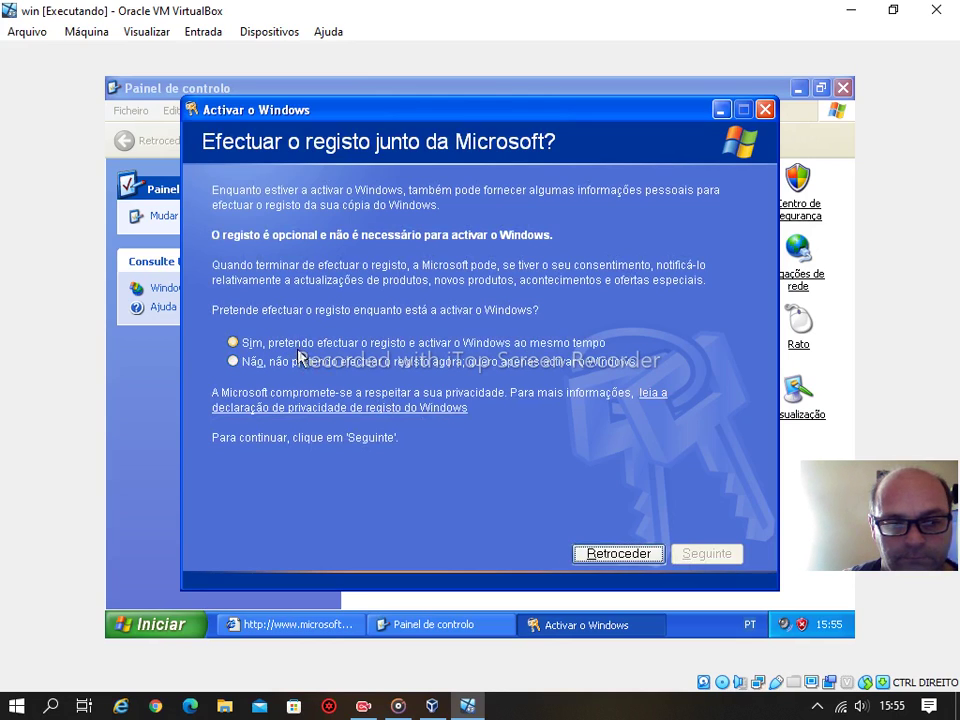
{"action": "left_click", "coordinate": [435, 365]}
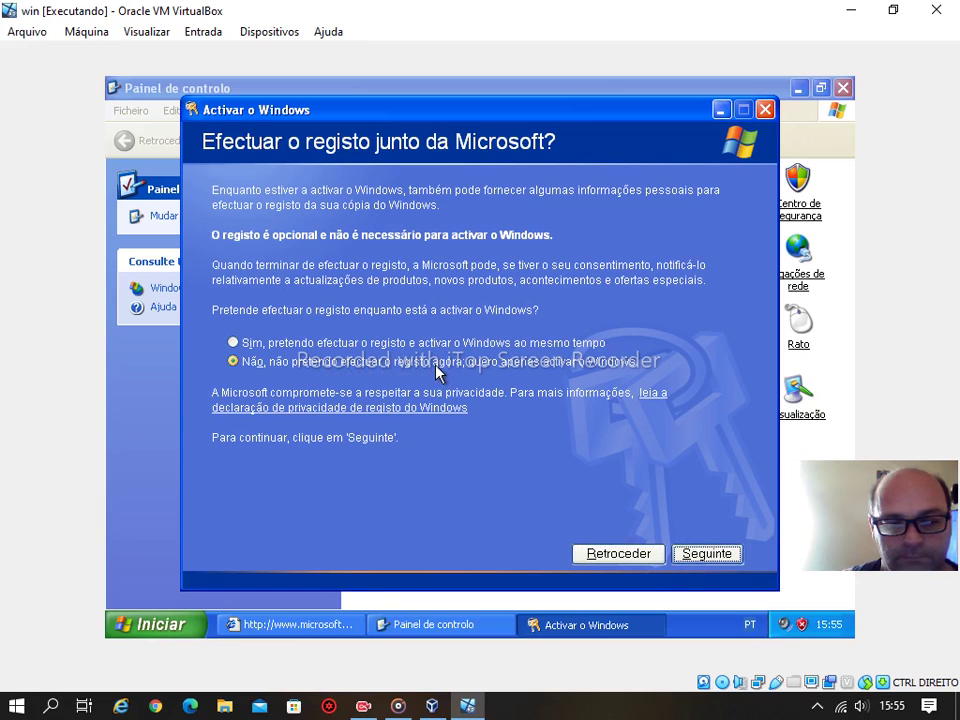
{"action": "left_click", "coordinate": [695, 557]}
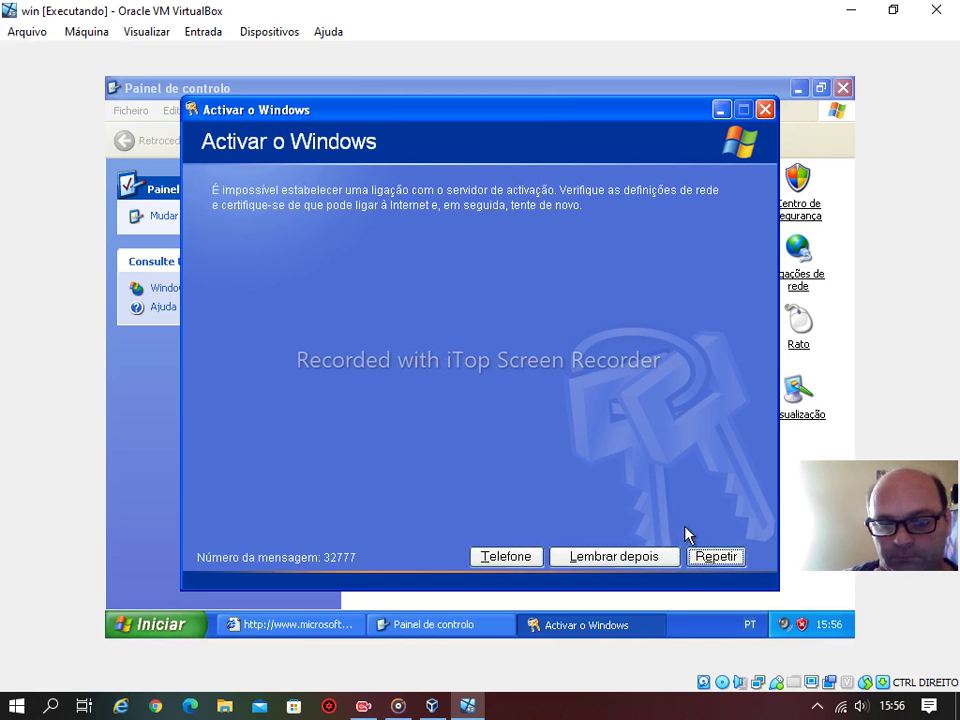
{"action": "left_click", "coordinate": [640, 561]}
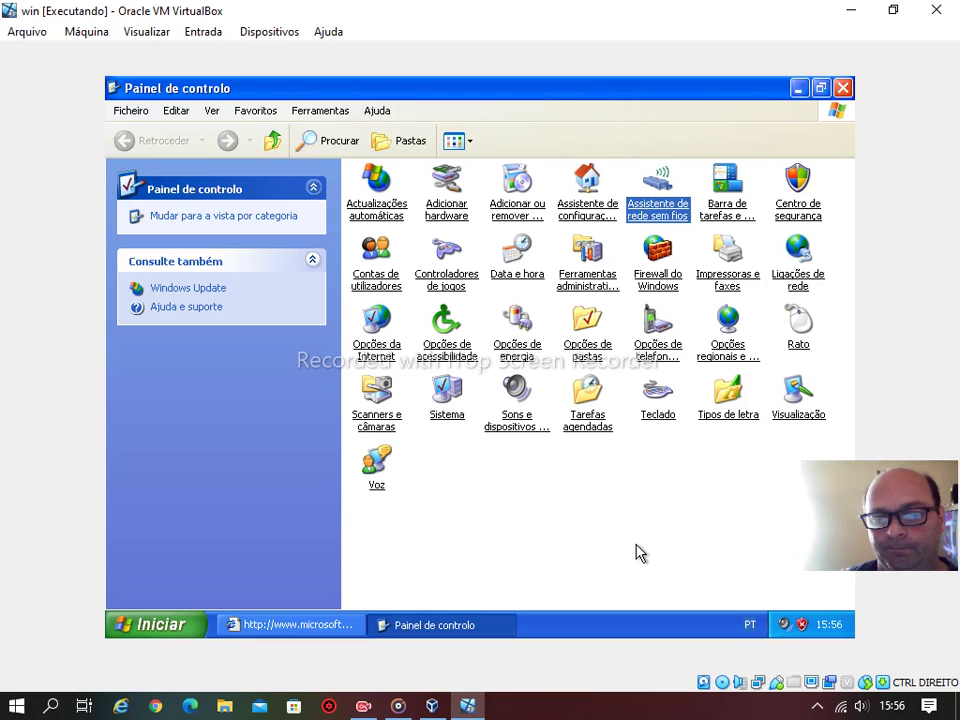
{"action": "left_click", "coordinate": [843, 89]}
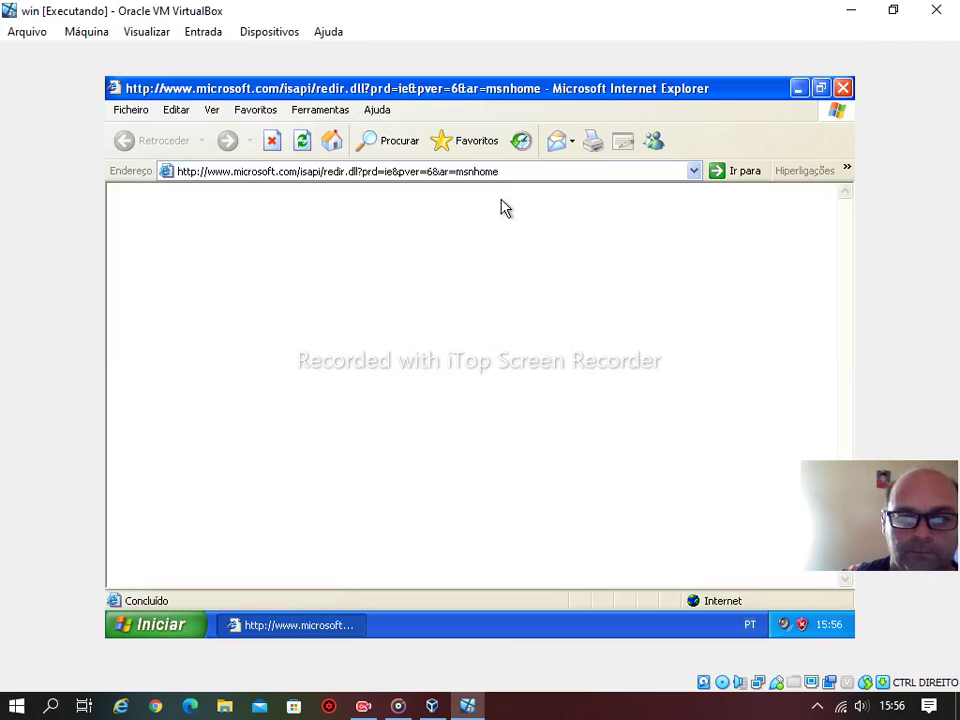
{"action": "left_click", "coordinate": [506, 169]}
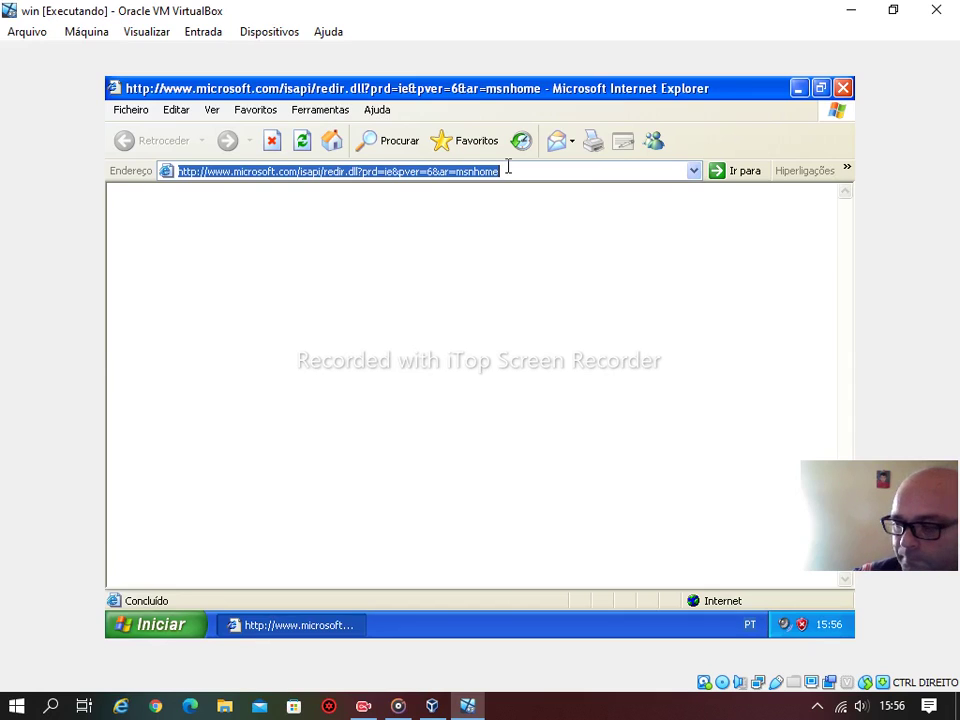
{"action": "left_click", "coordinate": [508, 167]}
{"action": "key", "text": "BackSpace"}
{"action": "key", "text": "BackSpace"}
{"action": "key", "text": "BackSpace"}
{"action": "key", "text": "BackSpace"}
{"action": "key", "text": "BackSpace"}
{"action": "key", "text": "BackSpace"}
{"action": "key", "text": "BackSpace"}
{"action": "key", "text": "BackSpace"}
{"action": "key", "text": "BackSpace"}
{"action": "key", "text": "BackSpace"}
{"action": "key", "text": "BackSpace"}
{"action": "key", "text": "BackSpace"}
{"action": "key", "text": "BackSpace"}
{"action": "key", "text": "BackSpace"}
{"action": "key", "text": "BackSpace"}
{"action": "key", "text": "BackSpace"}
{"action": "key", "text": "BackSpace"}
{"action": "key", "text": "BackSpace"}
{"action": "key", "text": "BackSpace"}
{"action": "key", "text": "BackSpace"}
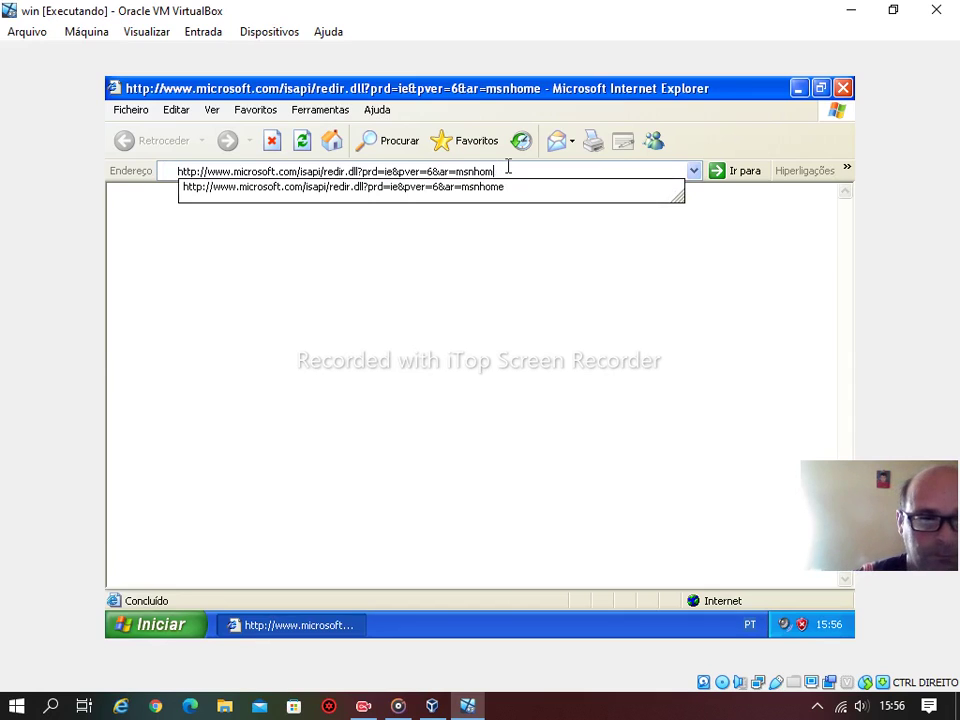
{"action": "key", "text": "BackSpace"}
{"action": "key", "text": "BackSpace"}
{"action": "key", "text": "BackSpace"}
{"action": "key", "text": "BackSpace"}
{"action": "key", "text": "BackSpace"}
{"action": "key", "text": "BackSpace"}
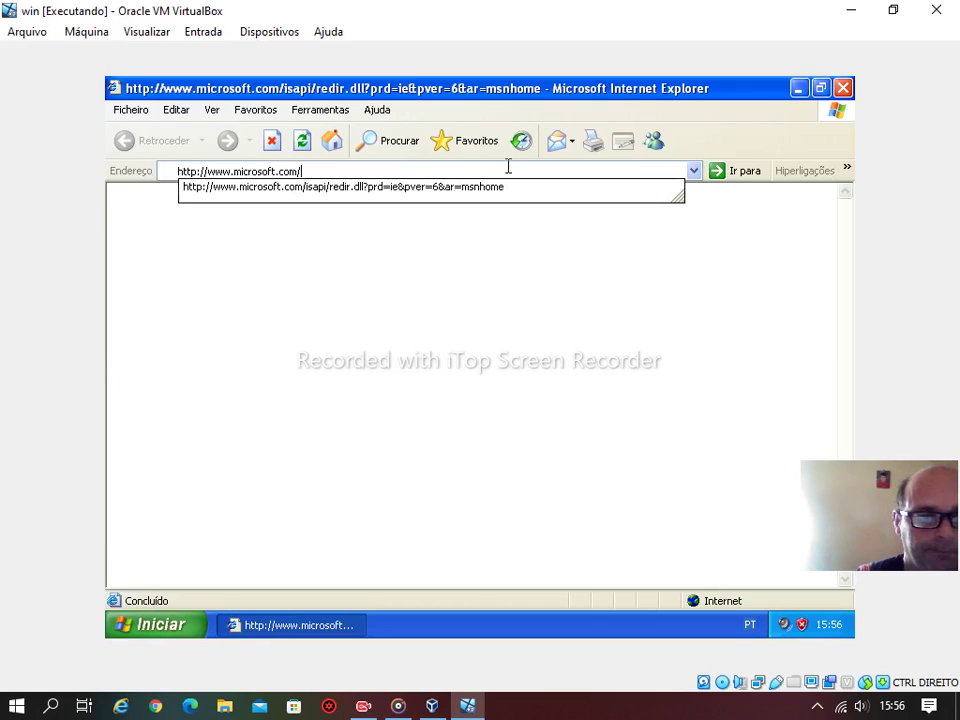
{"action": "key", "text": "BackSpace"}
{"action": "key", "text": "BackSpace"}
{"action": "key", "text": "BackSpace"}
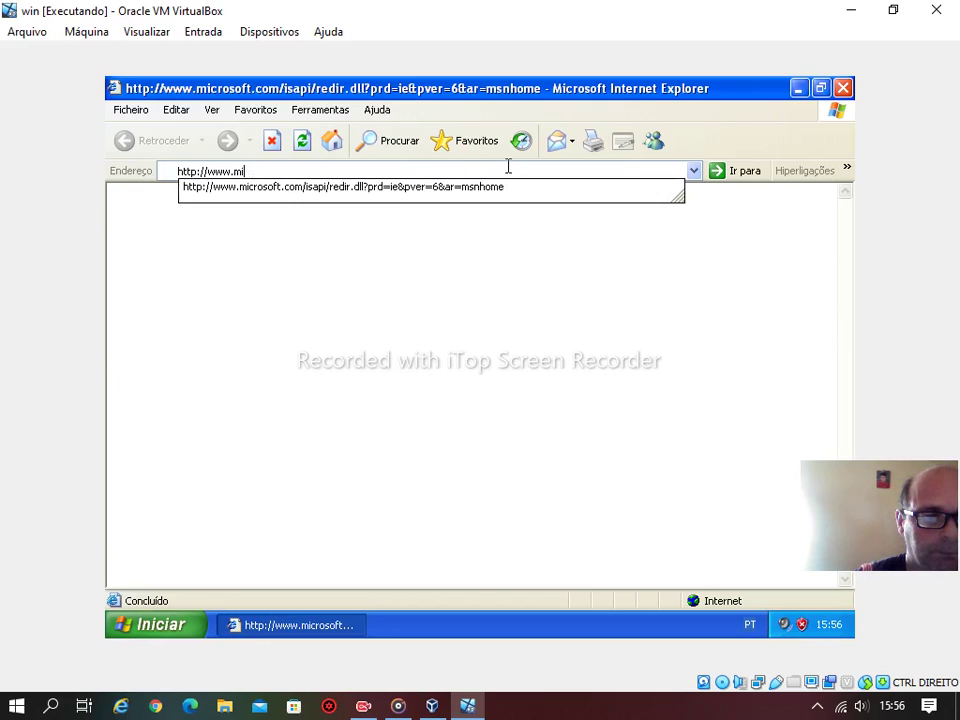
{"action": "key", "text": "BackSpace"}
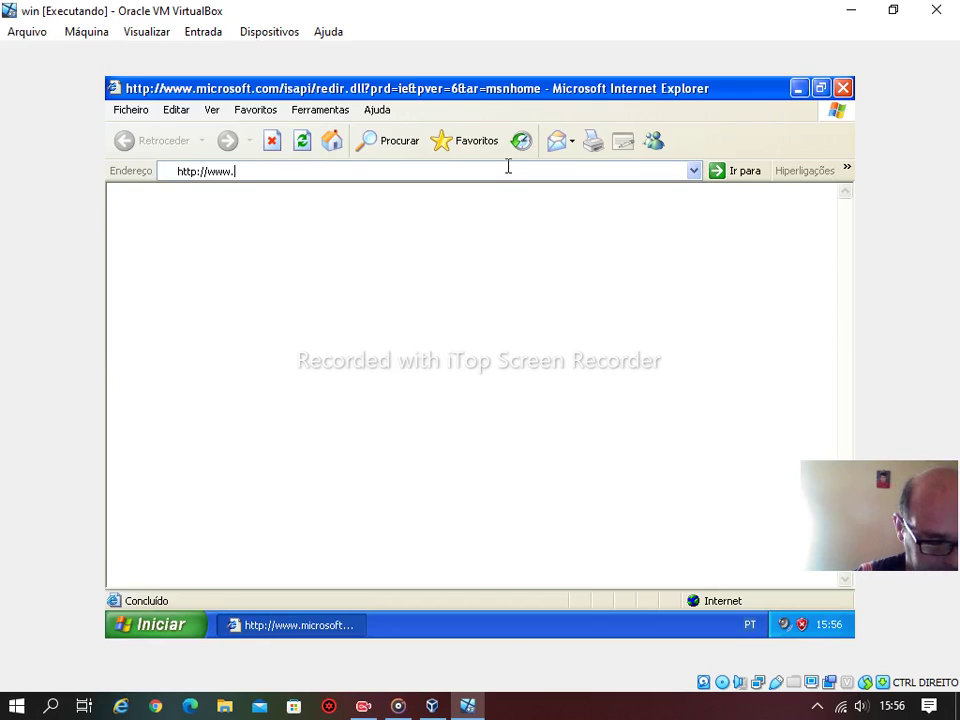
{"action": "type", "text": "g"}
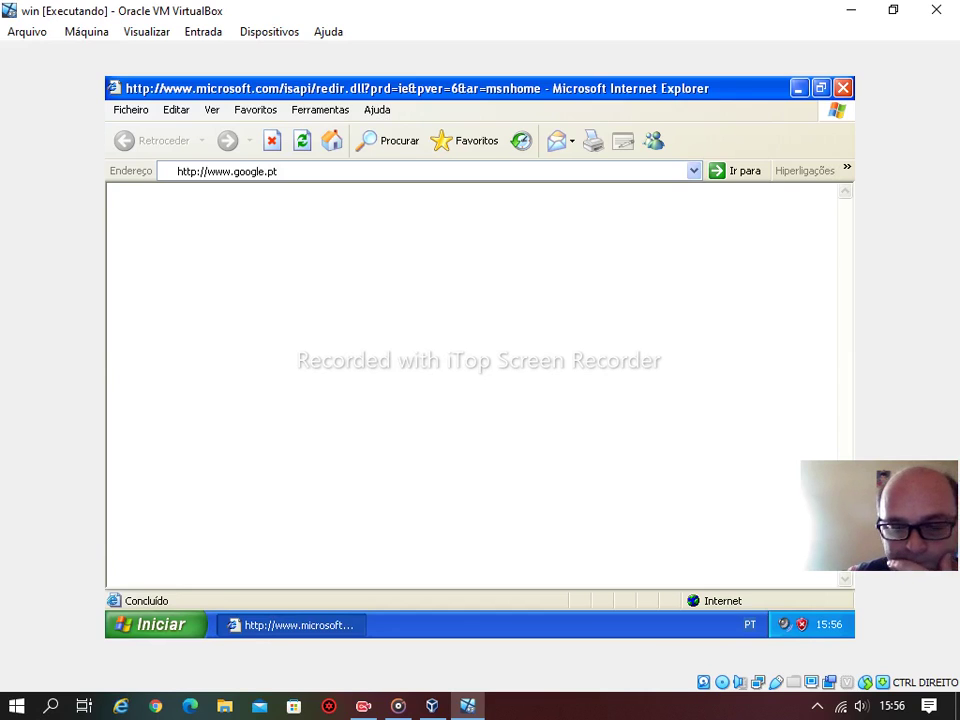
{"action": "type", "text": "oogle.pt"}
{"action": "left_click", "coordinate": [750, 176]}
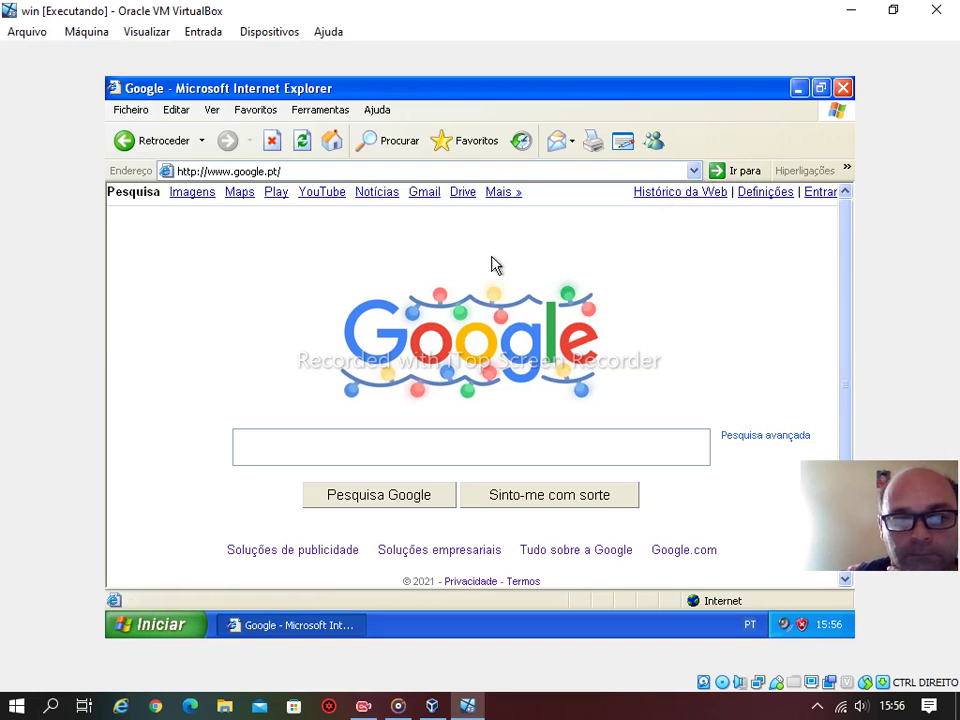
{"action": "left_click", "coordinate": [327, 196]}
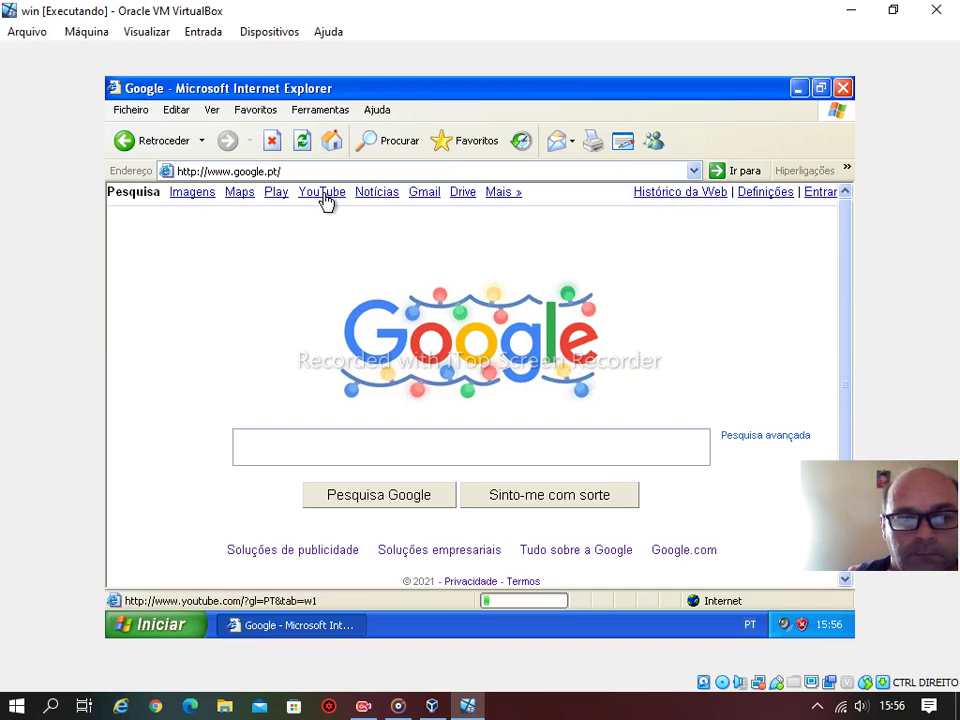
Turn off future secure-connection warnings and scroll through the youtube.com error page's troubleshooting steps
{"action": "left_click", "coordinate": [390, 380]}
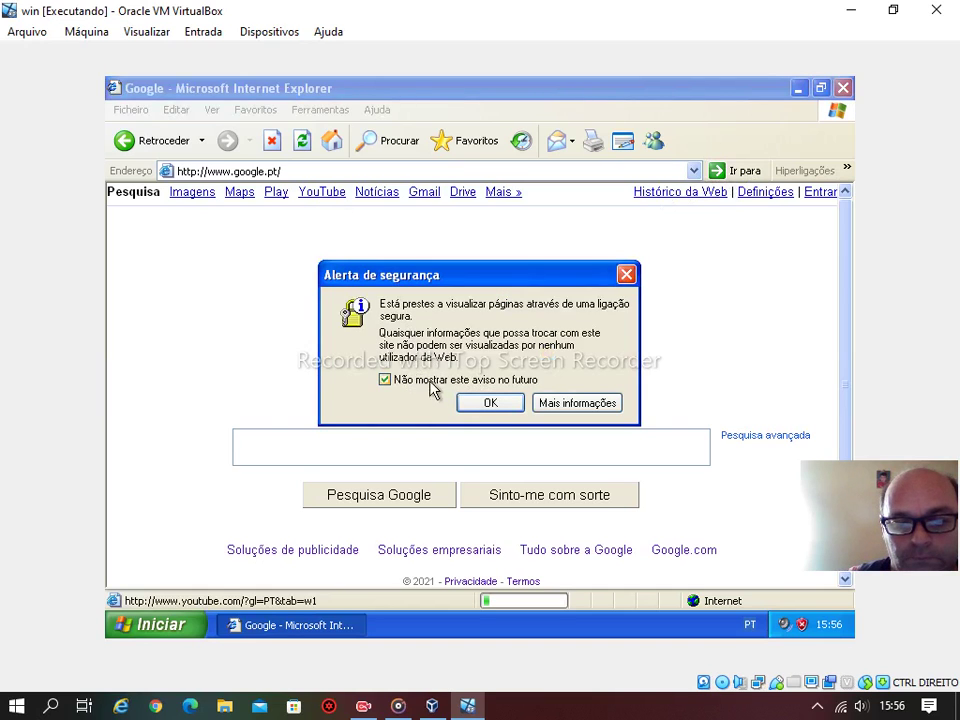
{"action": "left_click", "coordinate": [489, 406]}
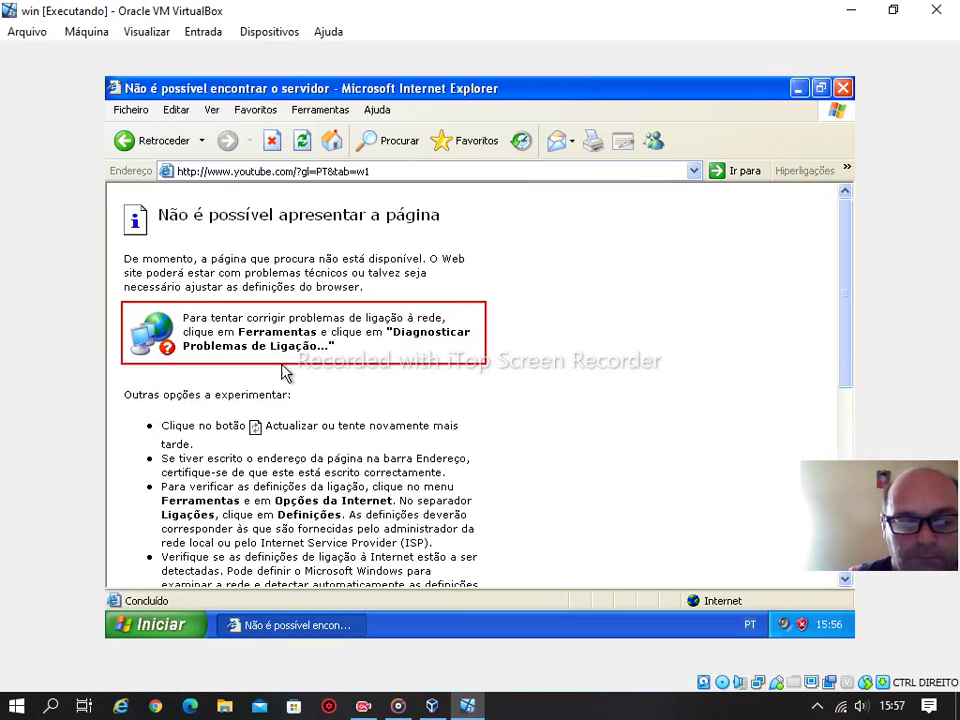
{"action": "scroll", "coordinate": [285, 378], "scroll_direction": "down", "scroll_amount": 3}
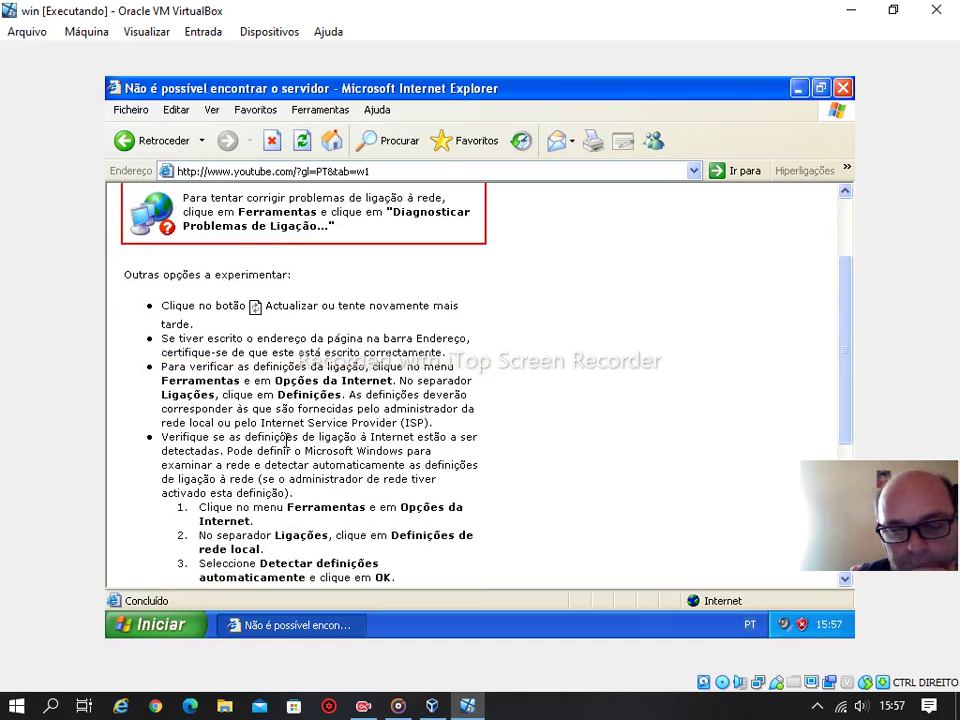
Launch Opções da Internet from the Control Panel and show its Ligações (Connections) tab
{"action": "left_click", "coordinate": [168, 628]}
{"action": "left_click", "coordinate": [343, 366]}
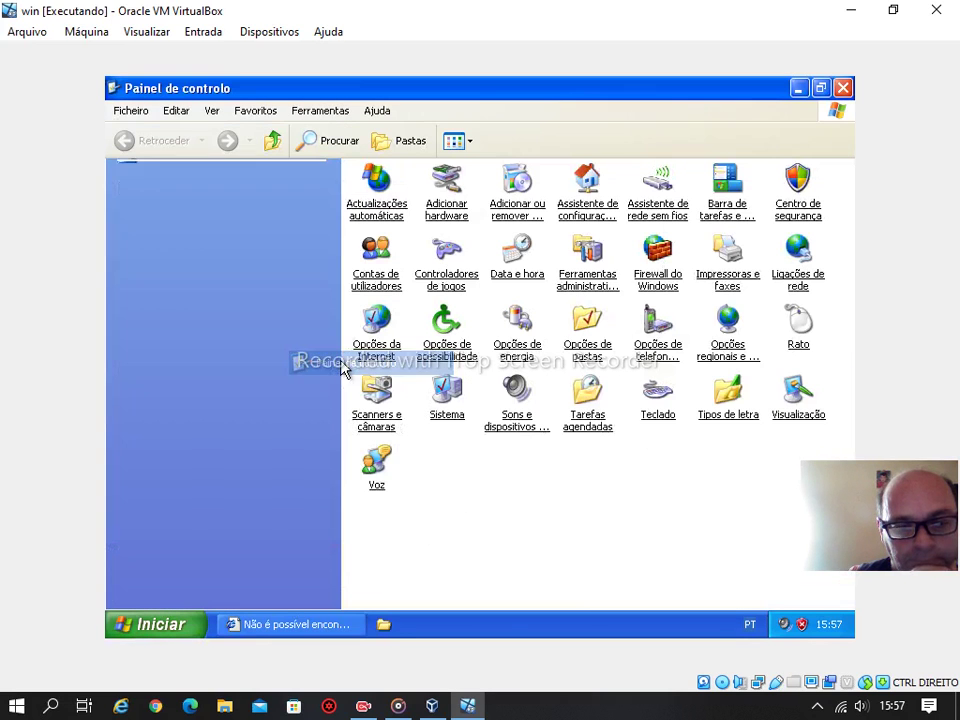
{"action": "left_click", "coordinate": [437, 410]}
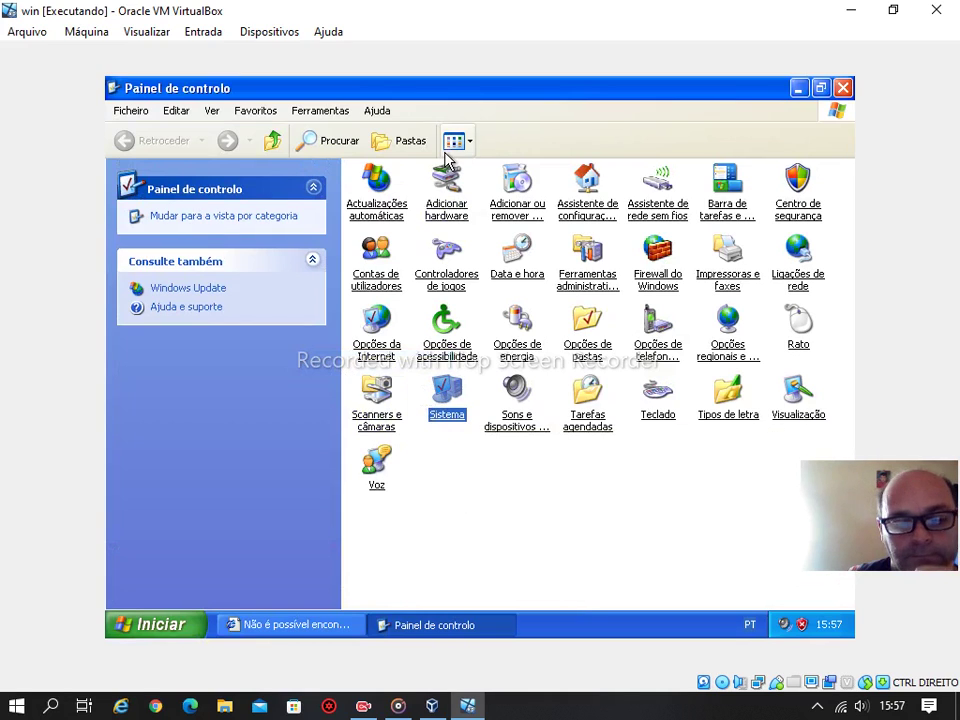
{"action": "left_click", "coordinate": [322, 622]}
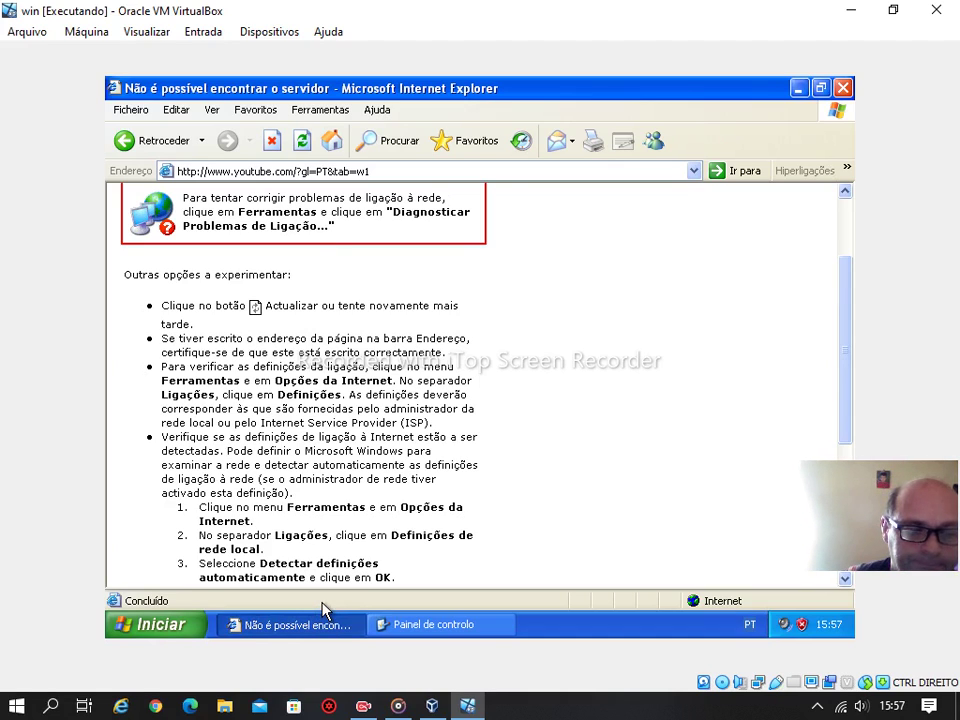
{"action": "left_click", "coordinate": [407, 625]}
{"action": "double_click", "coordinate": [372, 337]}
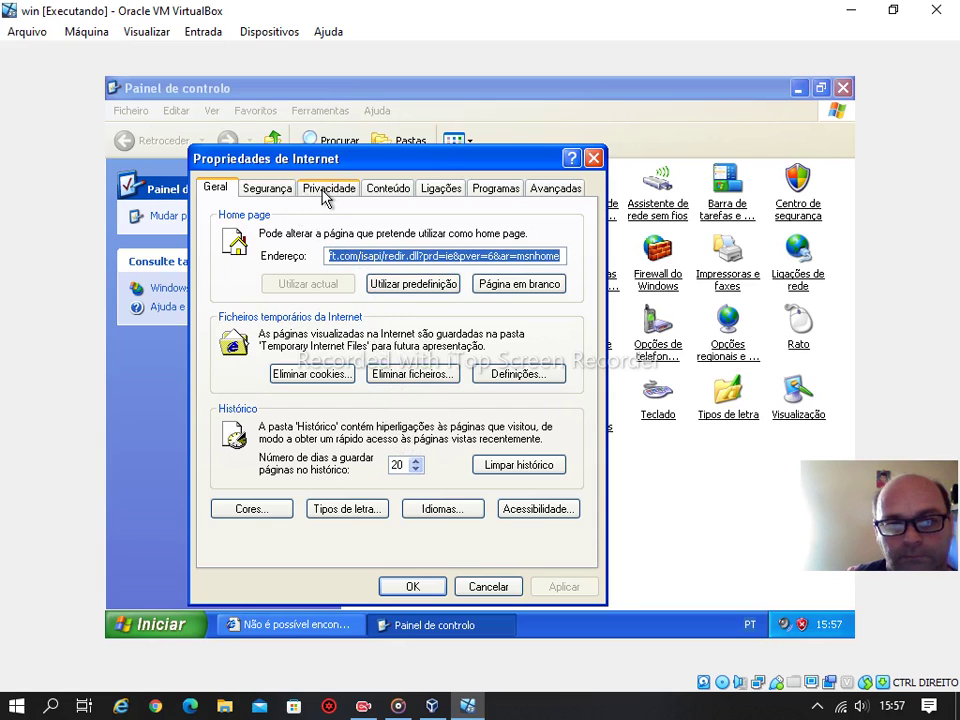
{"action": "left_click", "coordinate": [459, 196]}
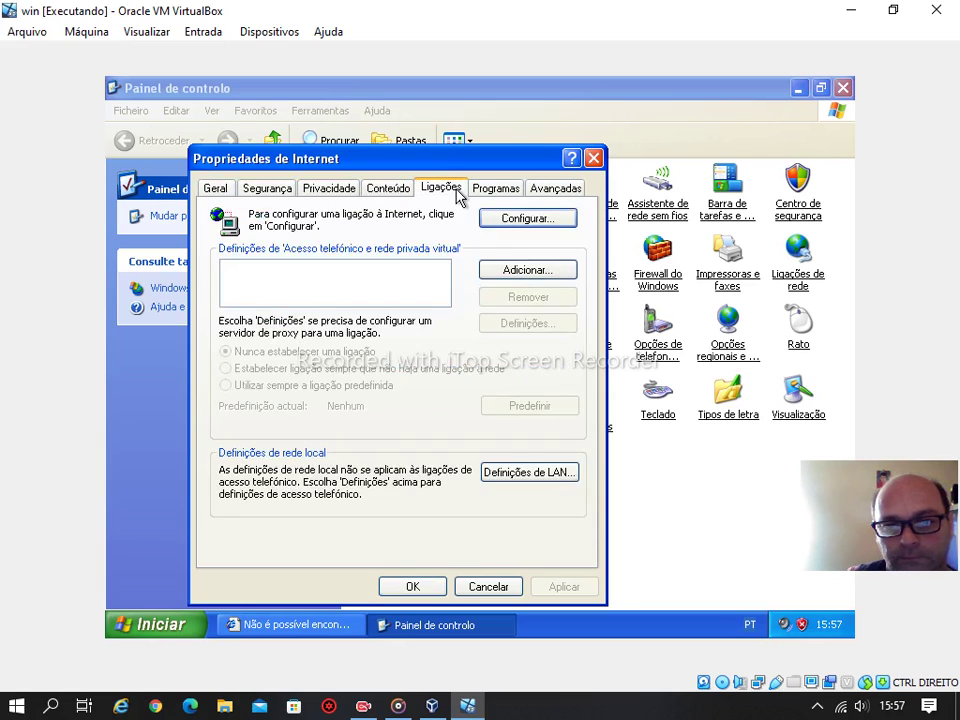
Complete the new-connection wizard choosing an ISP from a list, then close the Serviços online folder
{"action": "left_click", "coordinate": [498, 219]}
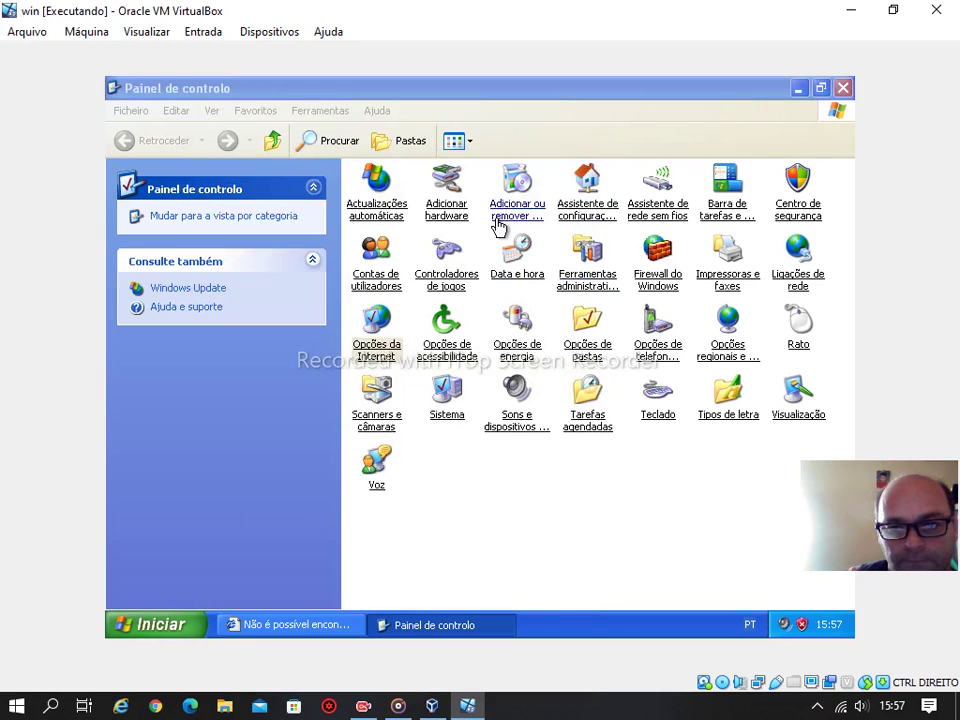
{"action": "left_click", "coordinate": [596, 527]}
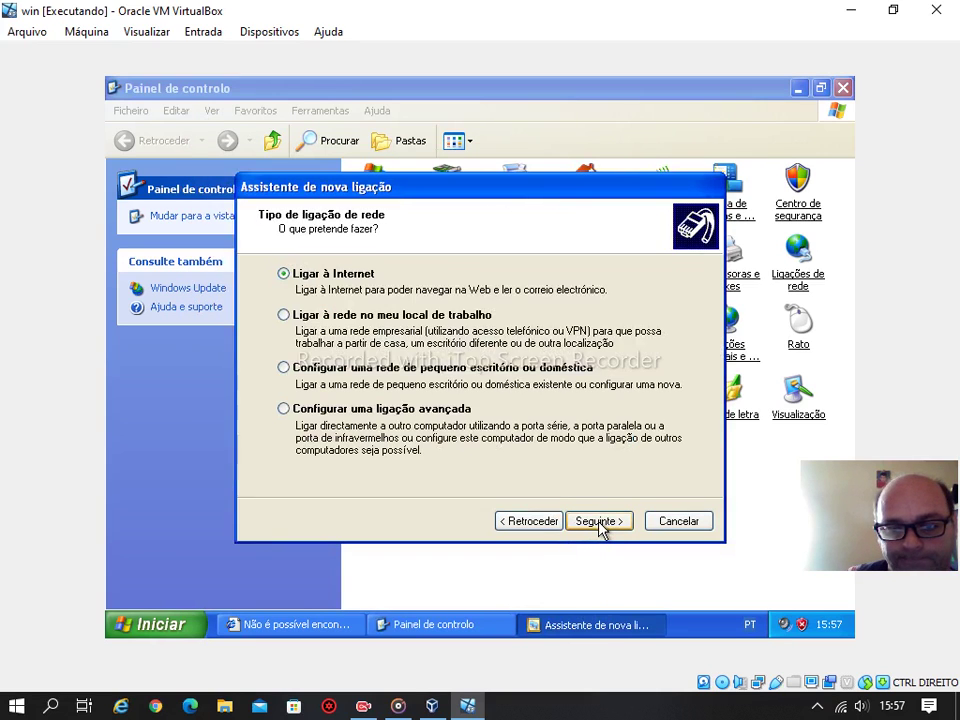
{"action": "left_click", "coordinate": [598, 524]}
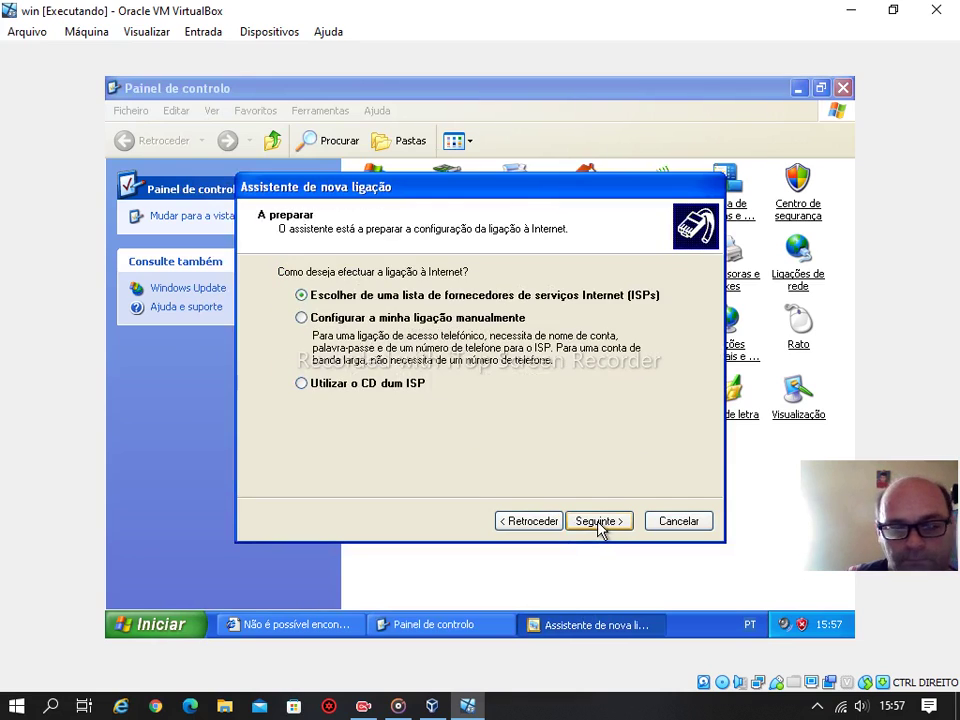
{"action": "left_click", "coordinate": [598, 522]}
{"action": "left_click", "coordinate": [600, 522]}
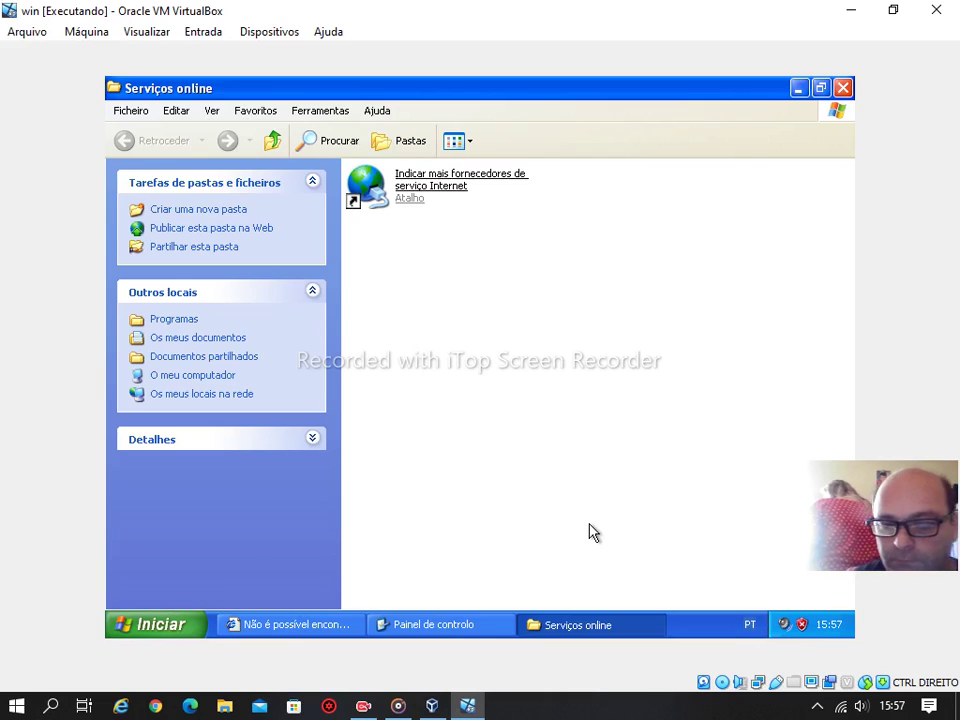
{"action": "left_click", "coordinate": [843, 88]}
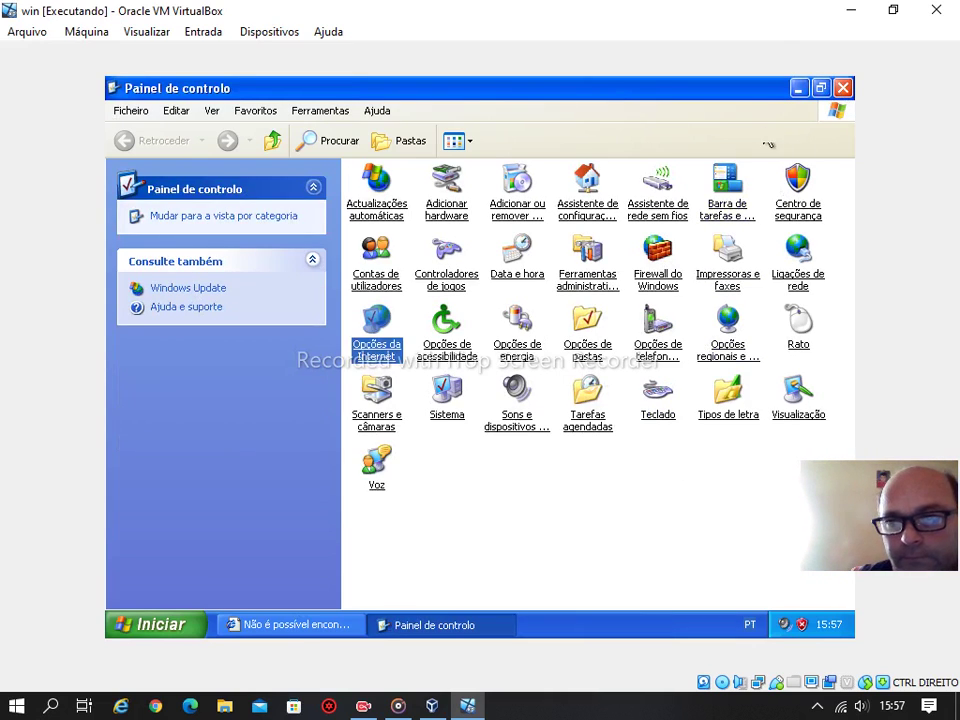
Reopen the Control Panel, launch Opções da Internet, and show its Segurança (Security) tab
{"action": "left_click", "coordinate": [843, 88]}
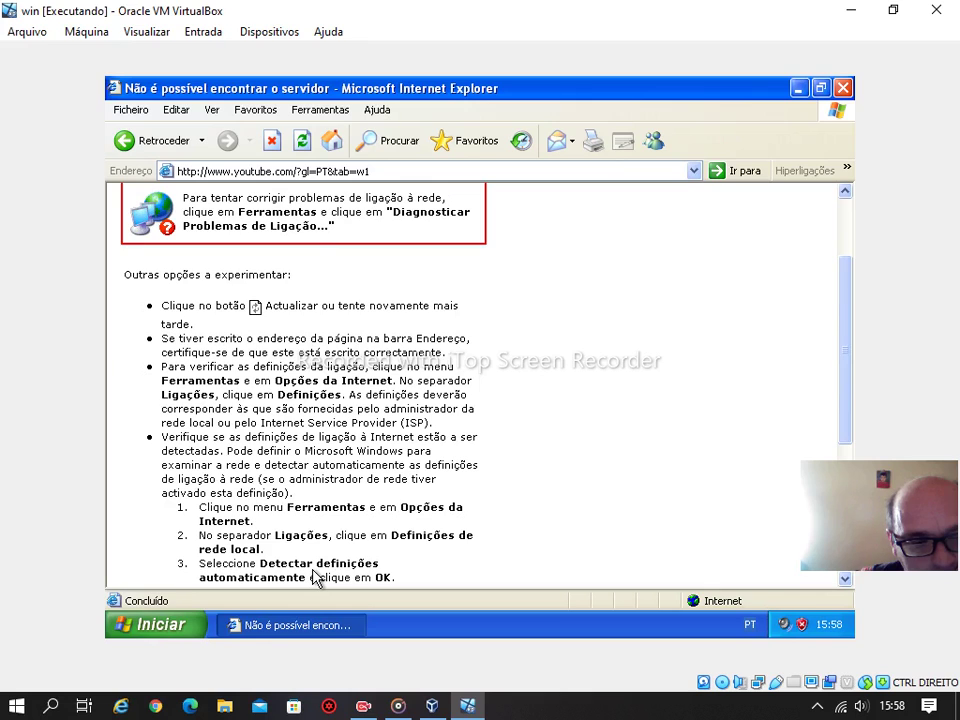
{"action": "left_click", "coordinate": [150, 624]}
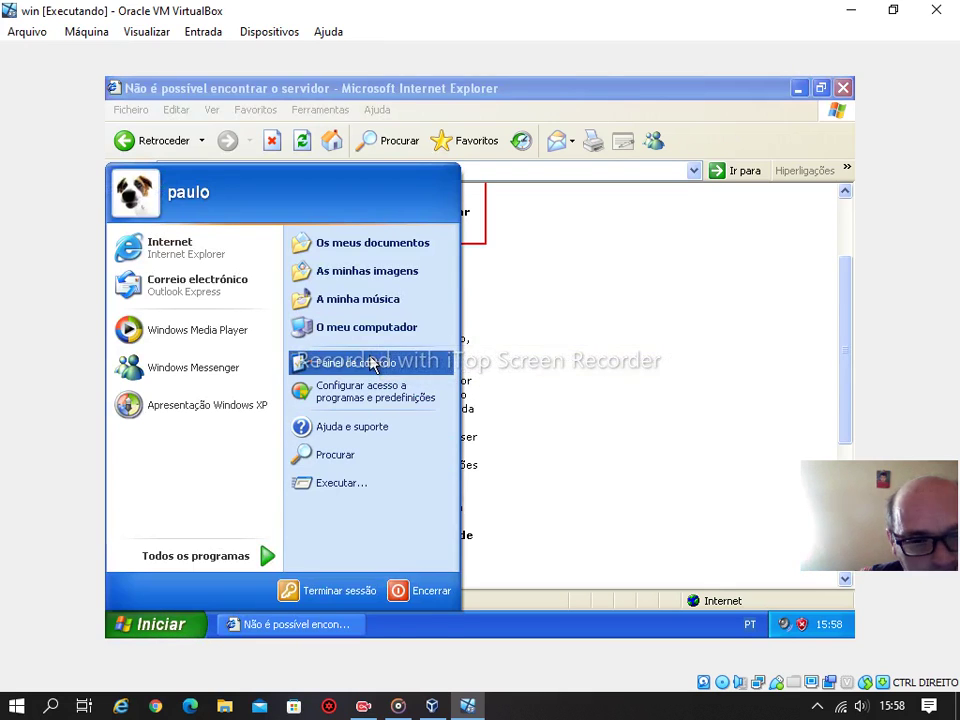
{"action": "left_click", "coordinate": [350, 362]}
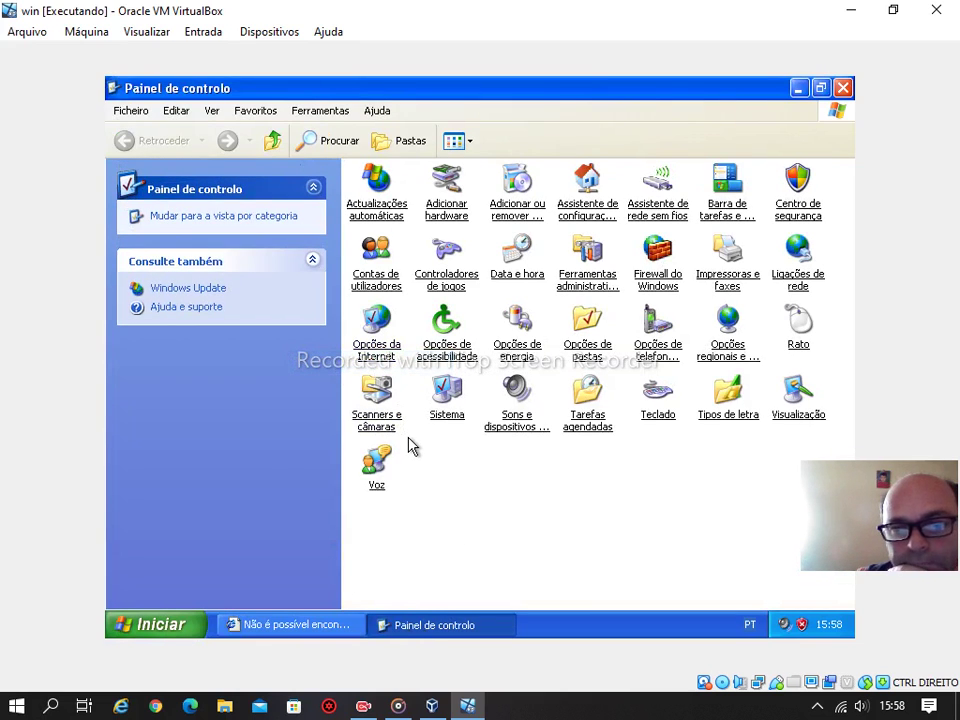
{"action": "left_click", "coordinate": [385, 350]}
{"action": "double_click", "coordinate": [385, 350]}
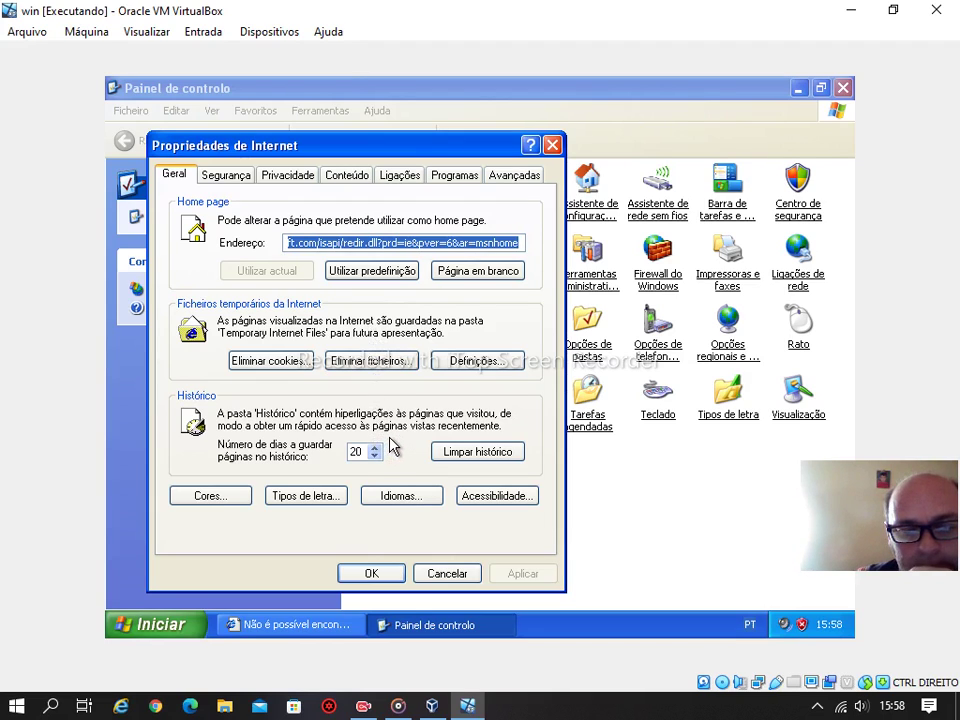
{"action": "left_click", "coordinate": [236, 178]}
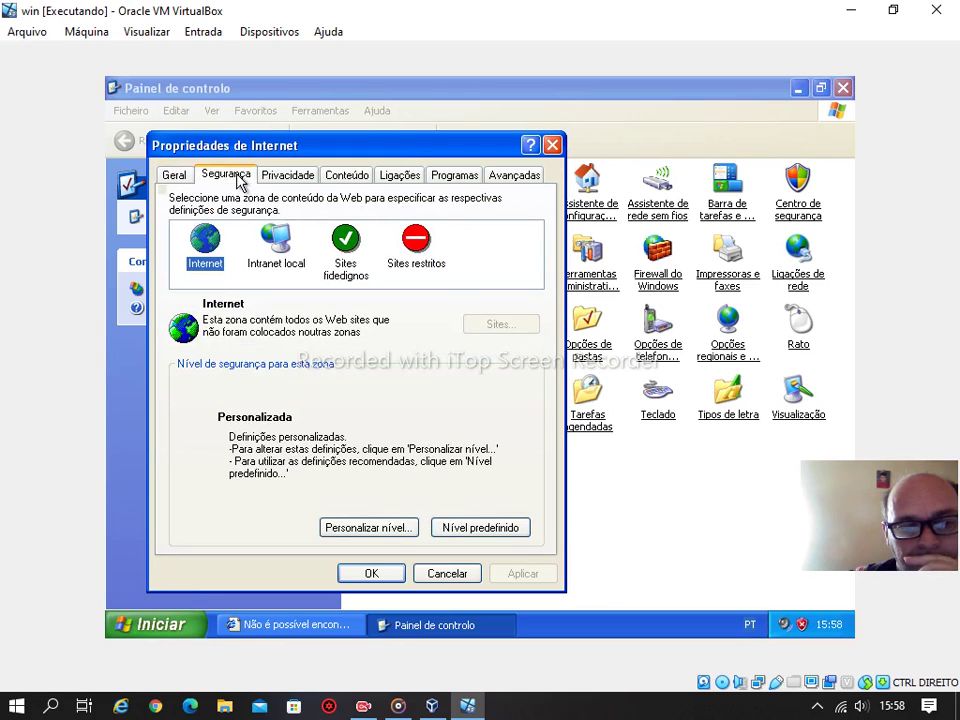
Inspect the Intranet local zone's custom security level settings and accept them with OK
{"action": "left_click", "coordinate": [279, 268]}
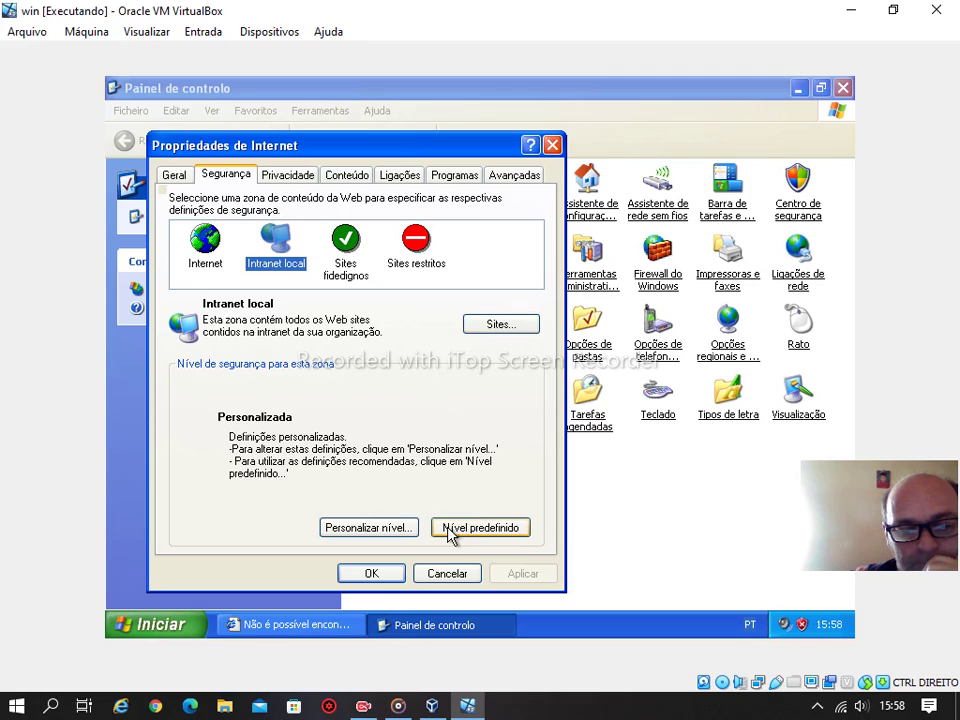
{"action": "left_click", "coordinate": [381, 529]}
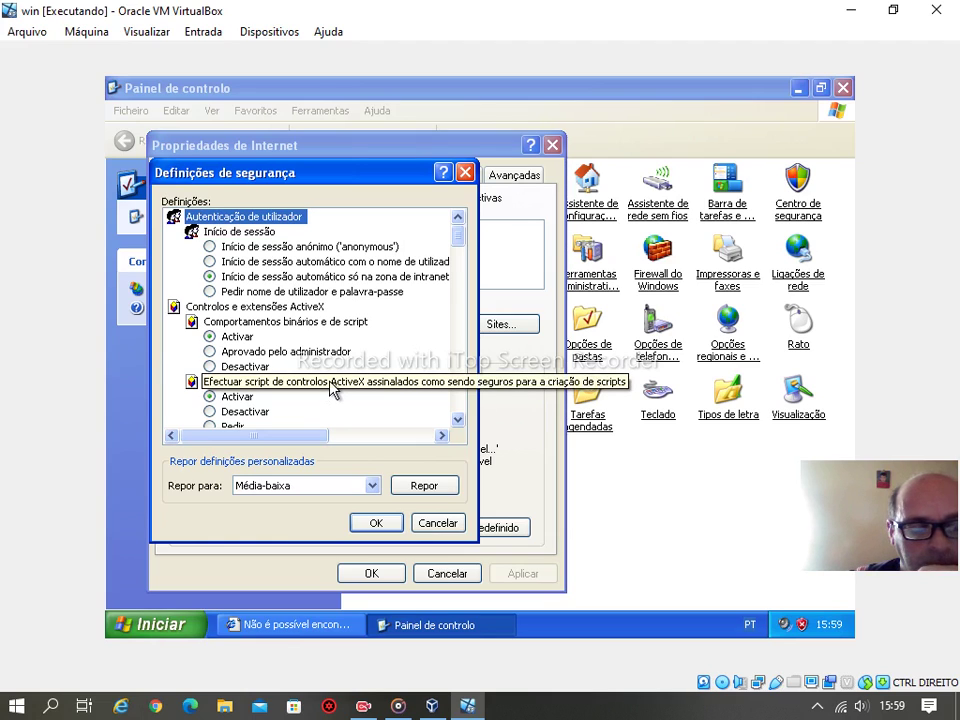
{"action": "scroll", "coordinate": [366, 393], "scroll_direction": "down", "scroll_amount": 1}
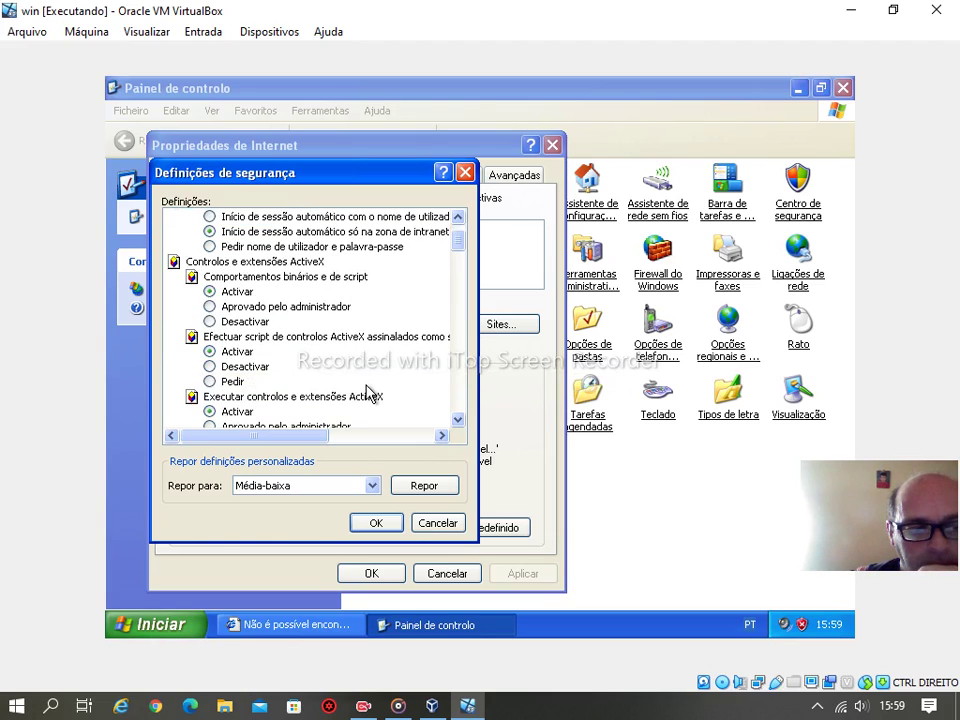
{"action": "left_click", "coordinate": [378, 523]}
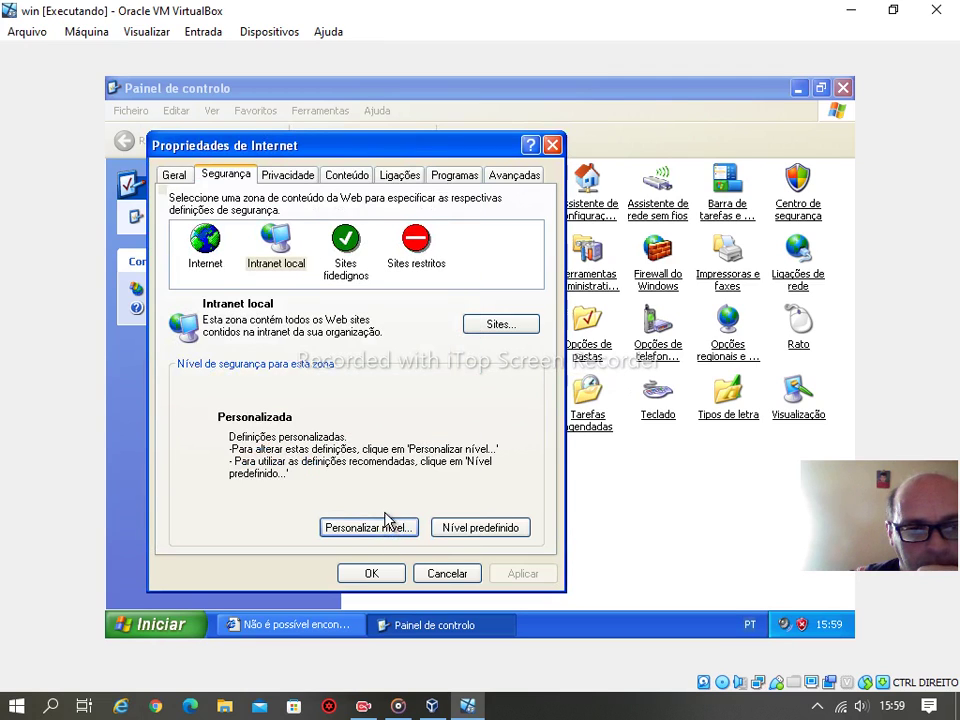
Browse the Content Advisor's general and advanced rating options, then cancel without enabling ratings
{"action": "left_click", "coordinate": [345, 178]}
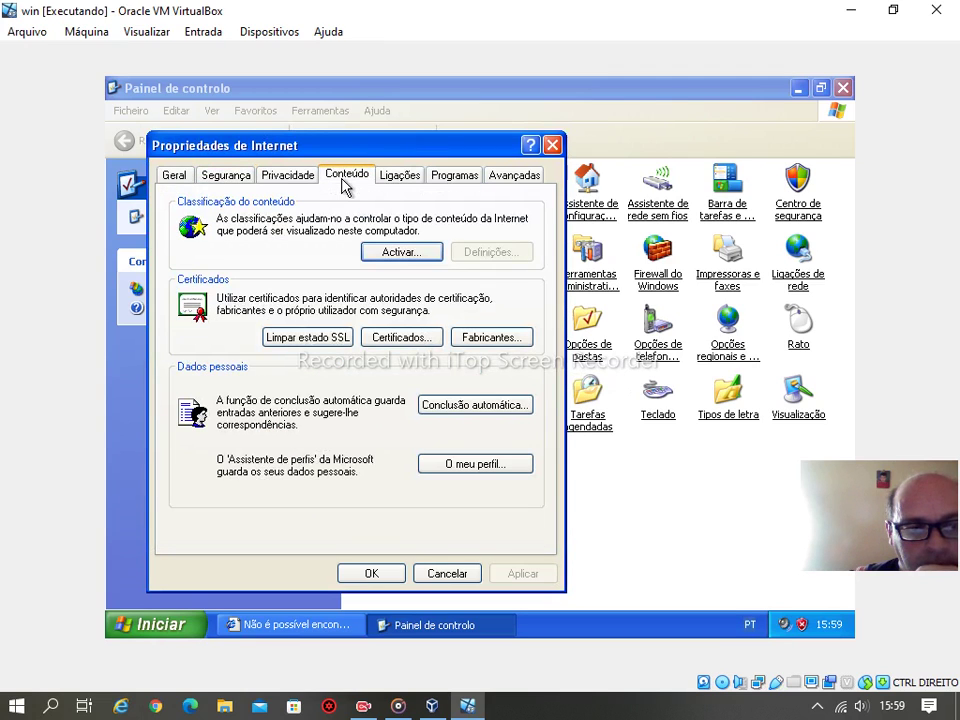
{"action": "left_click", "coordinate": [403, 253]}
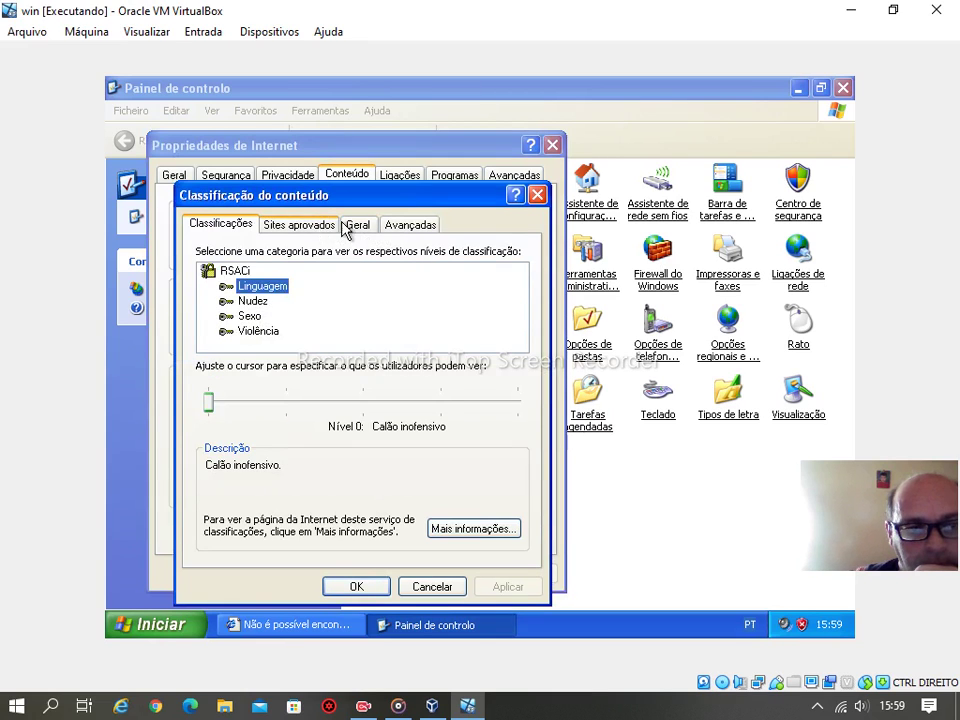
{"action": "left_click", "coordinate": [358, 225]}
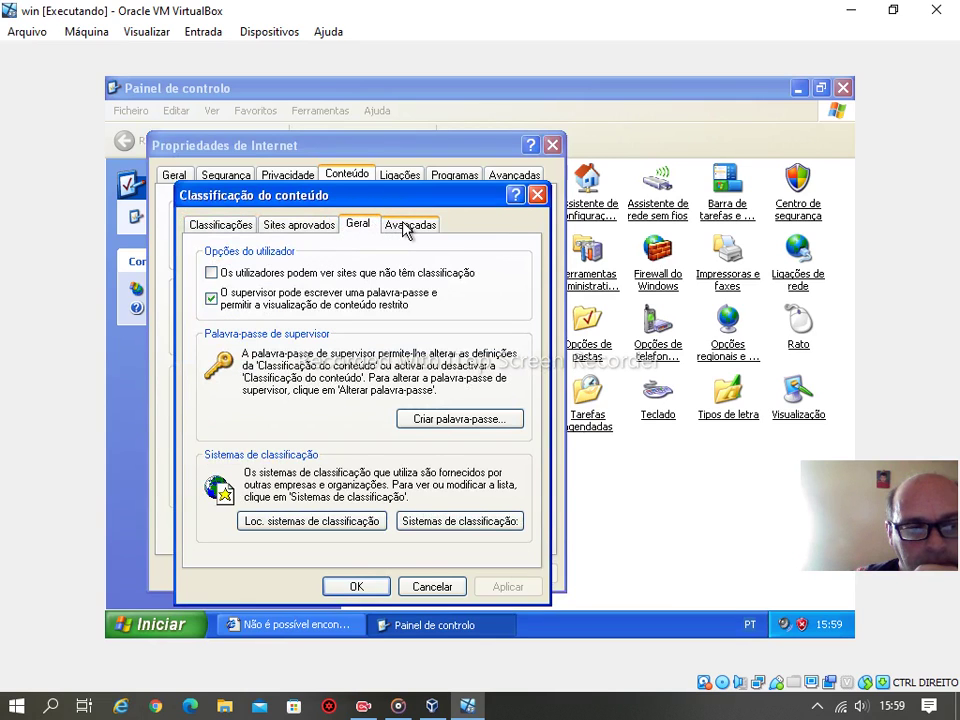
{"action": "left_click", "coordinate": [404, 228]}
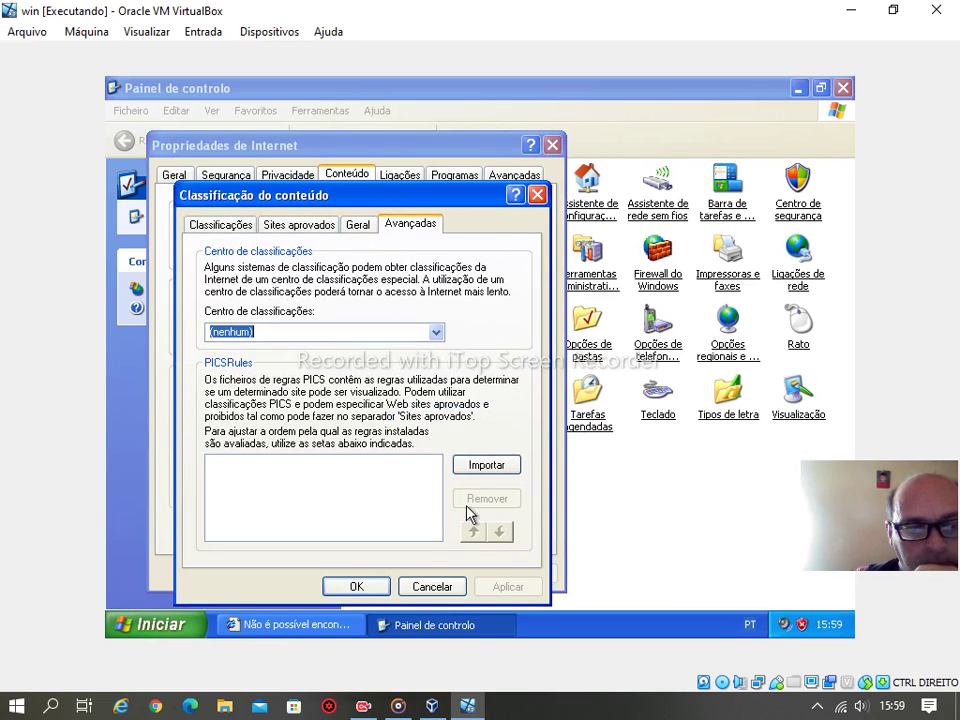
{"action": "left_click", "coordinate": [459, 590]}
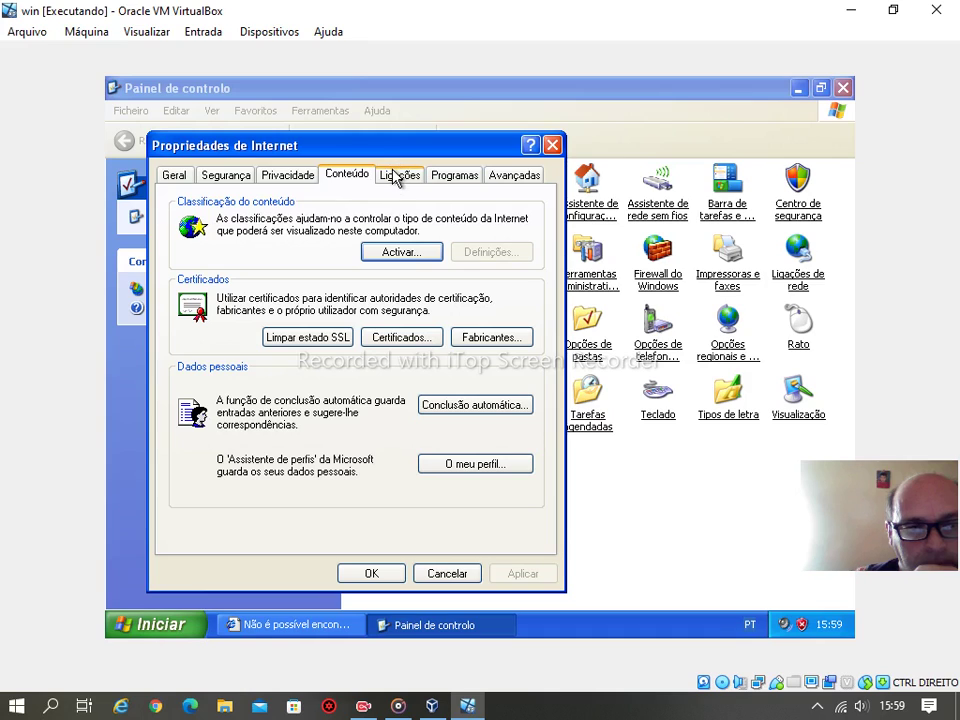
{"action": "left_click", "coordinate": [397, 176]}
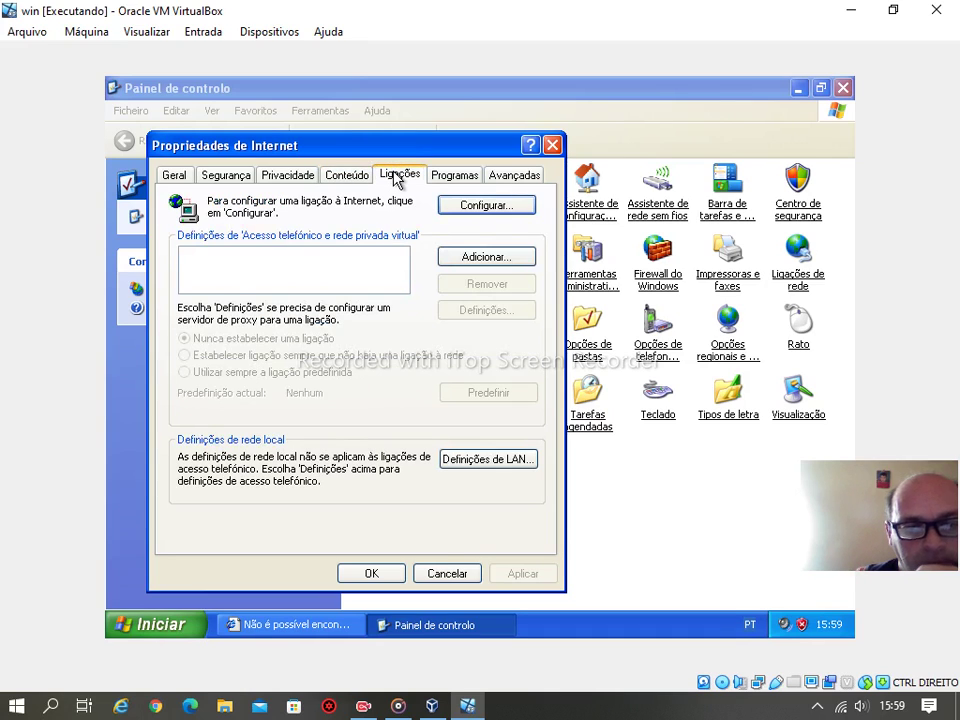
Enable 'Detectar definições automaticamente' and 'Utilizar um servidor proxy' in the LAN settings
{"action": "left_click", "coordinate": [476, 464]}
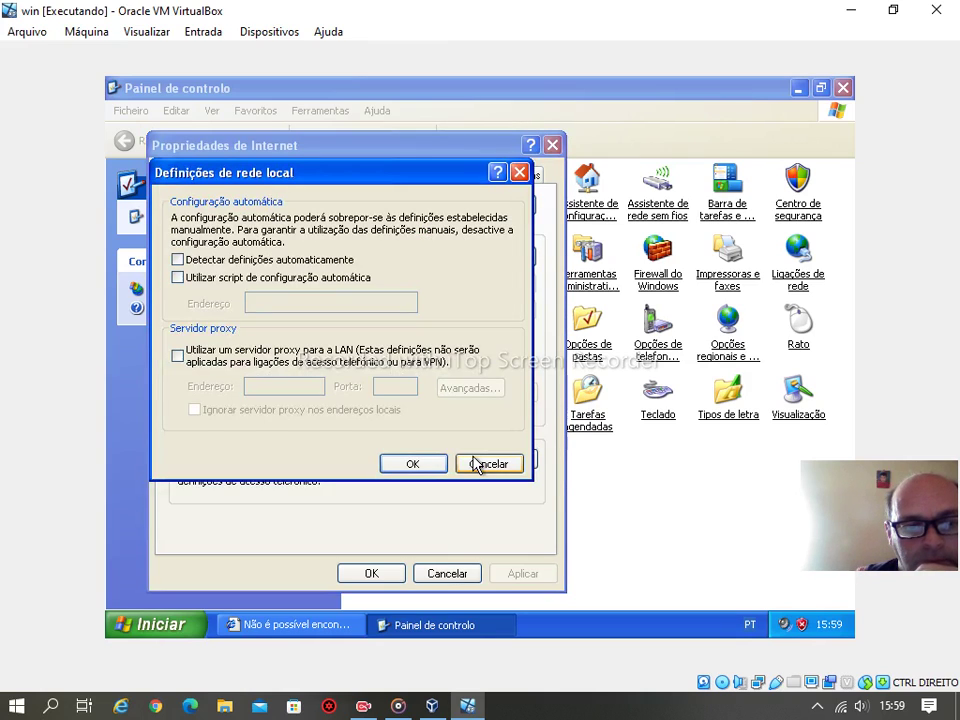
{"action": "left_click", "coordinate": [184, 260]}
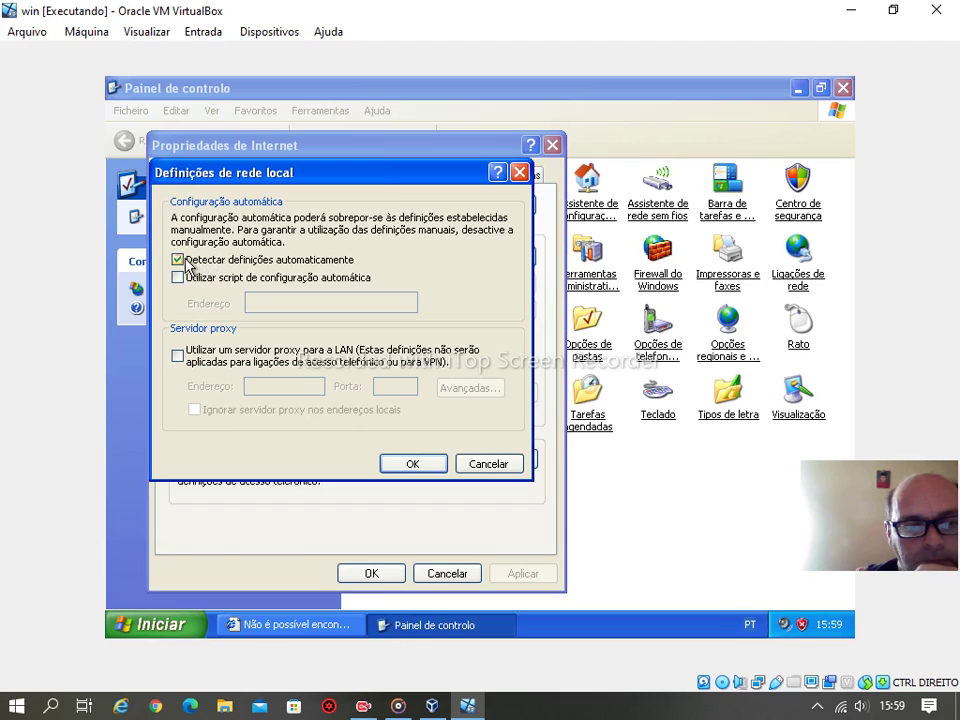
{"action": "left_click", "coordinate": [190, 358]}
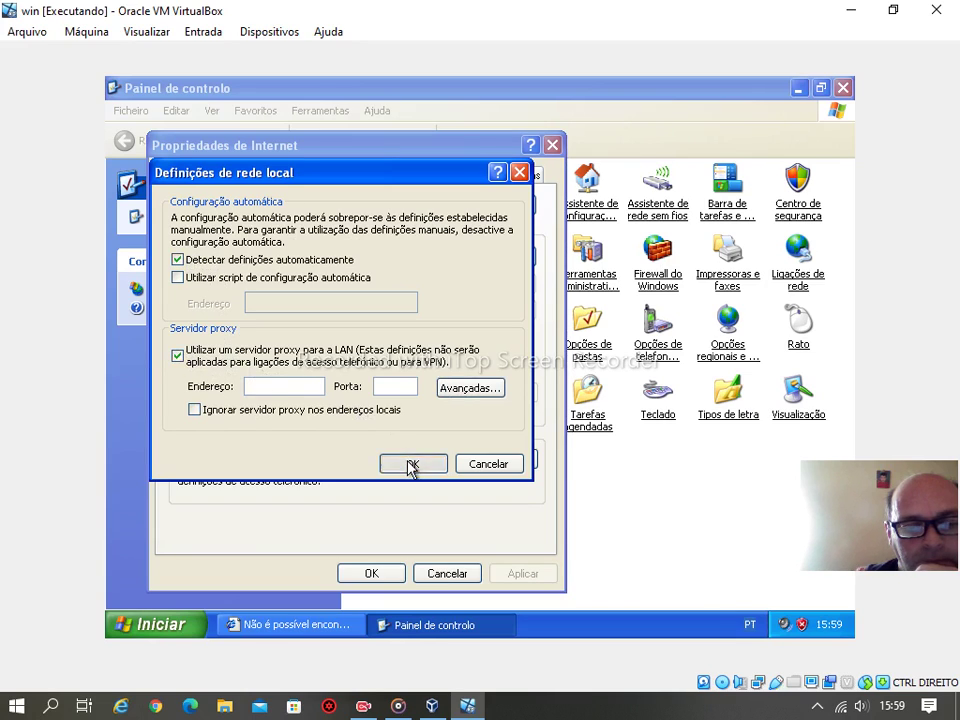
{"action": "left_click", "coordinate": [412, 464]}
{"action": "left_click", "coordinate": [458, 177]}
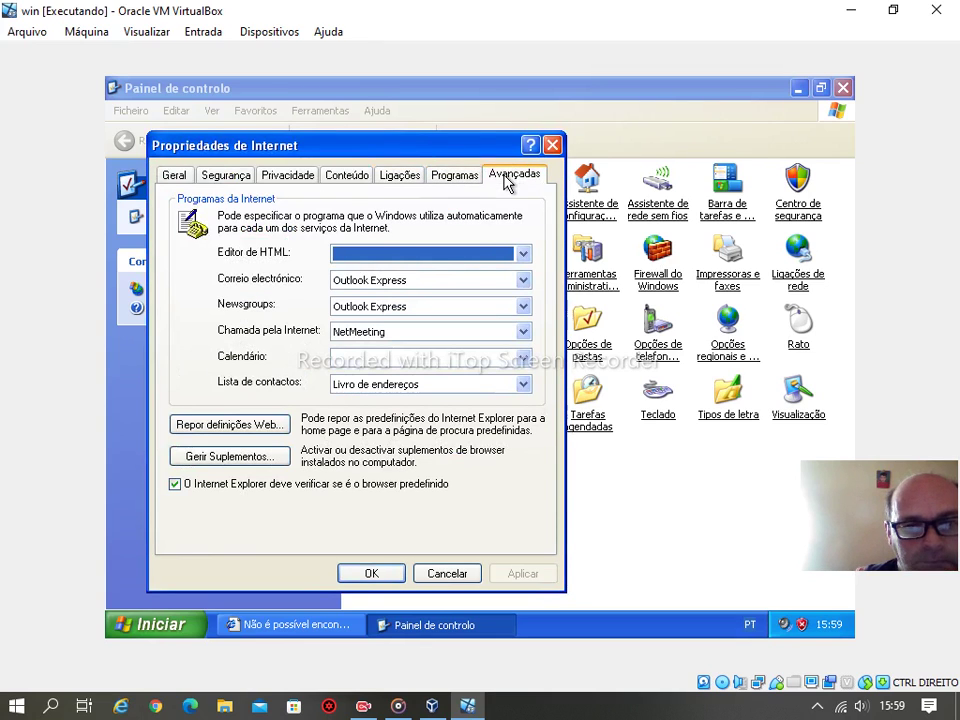
Check the Avançadas advanced Internet settings, then close Internet Properties with OK
{"action": "left_click", "coordinate": [508, 180]}
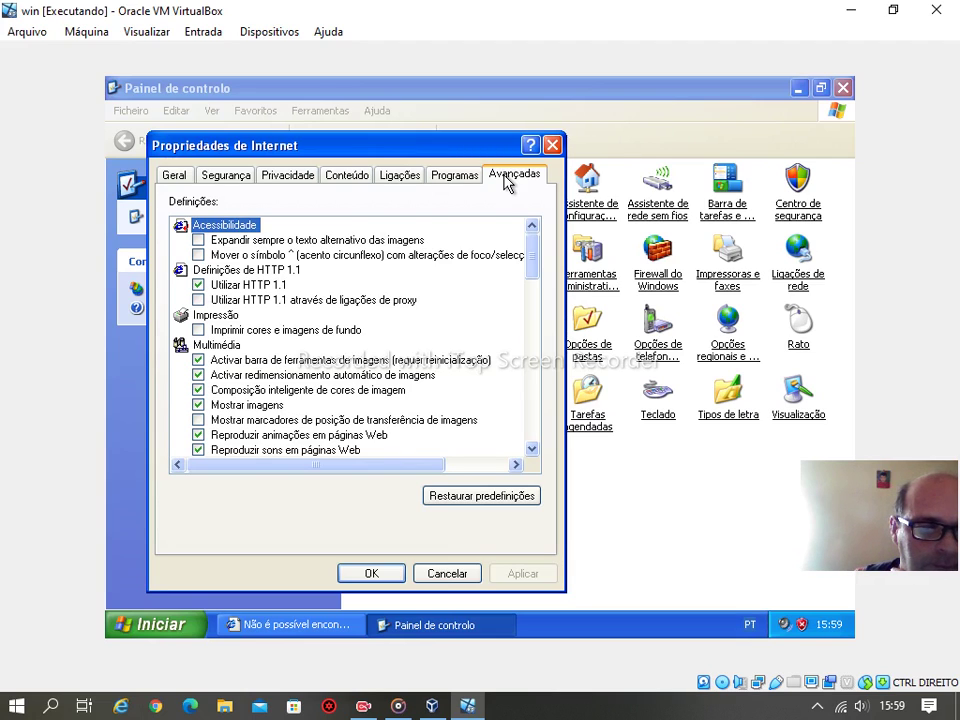
{"action": "left_click", "coordinate": [380, 576]}
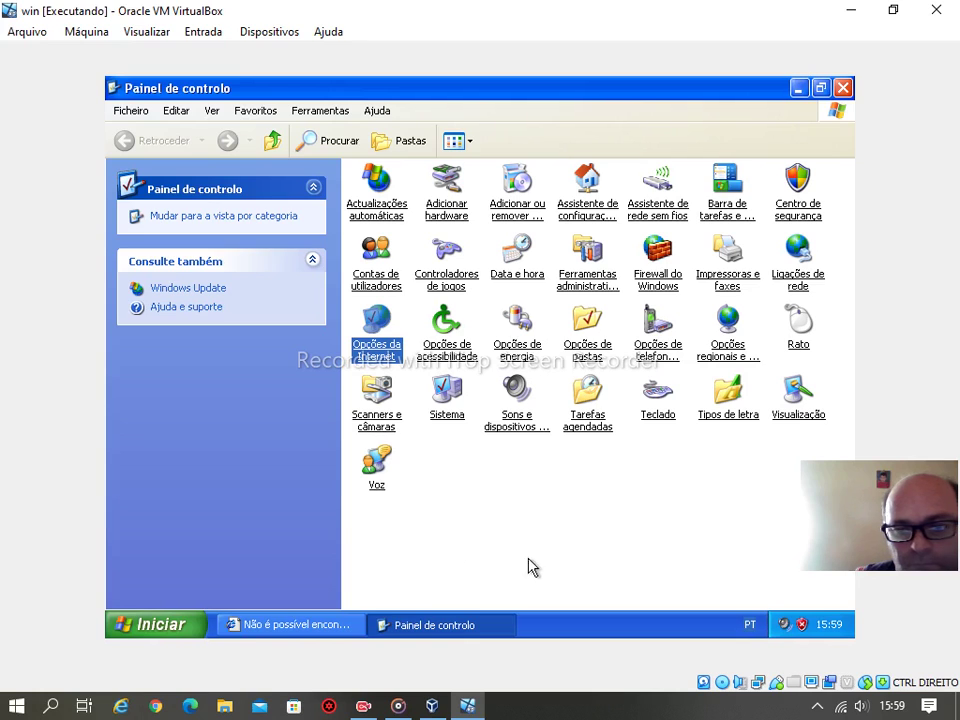
Close Control Panel and the Internet Explorer error page, then launch the HOMESP3_PT (D:) CD's welcome menu
{"action": "left_click", "coordinate": [843, 92]}
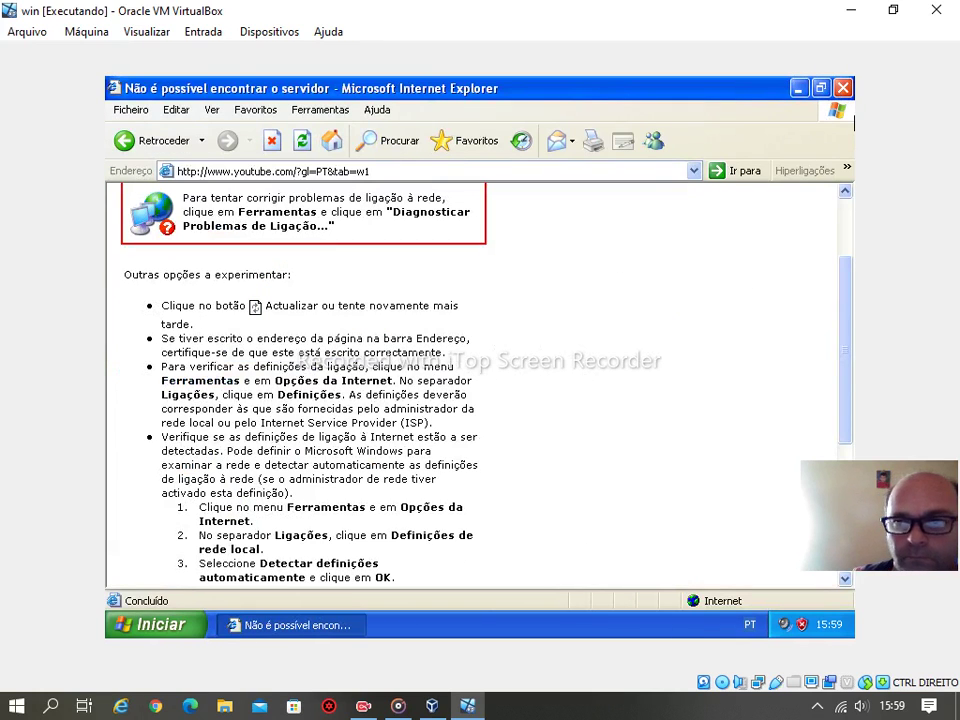
{"action": "left_click", "coordinate": [843, 88]}
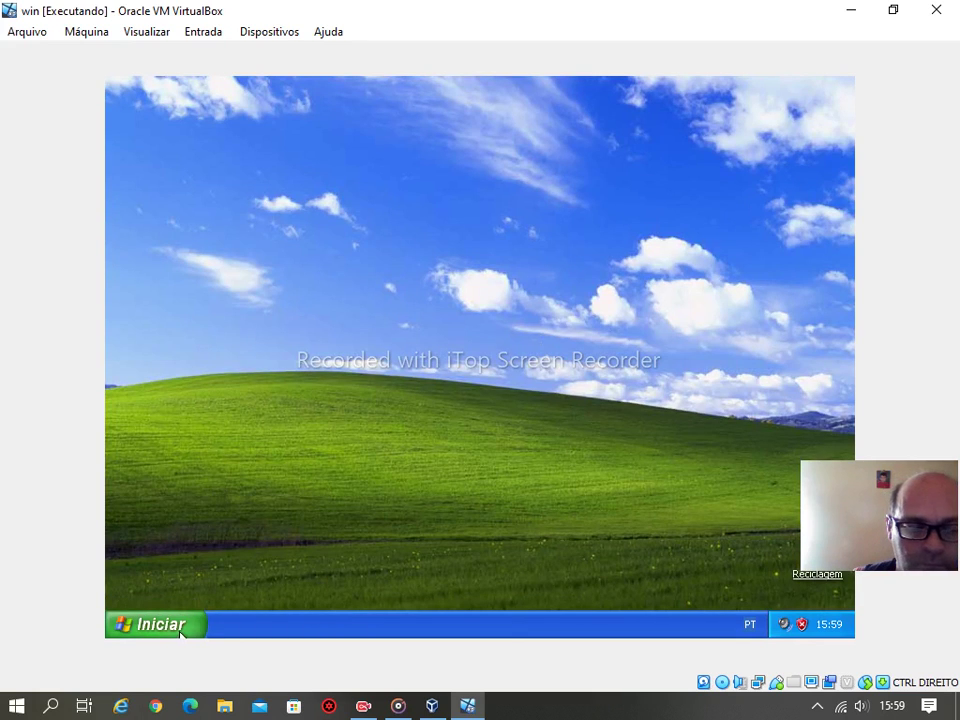
{"action": "left_click", "coordinate": [188, 626]}
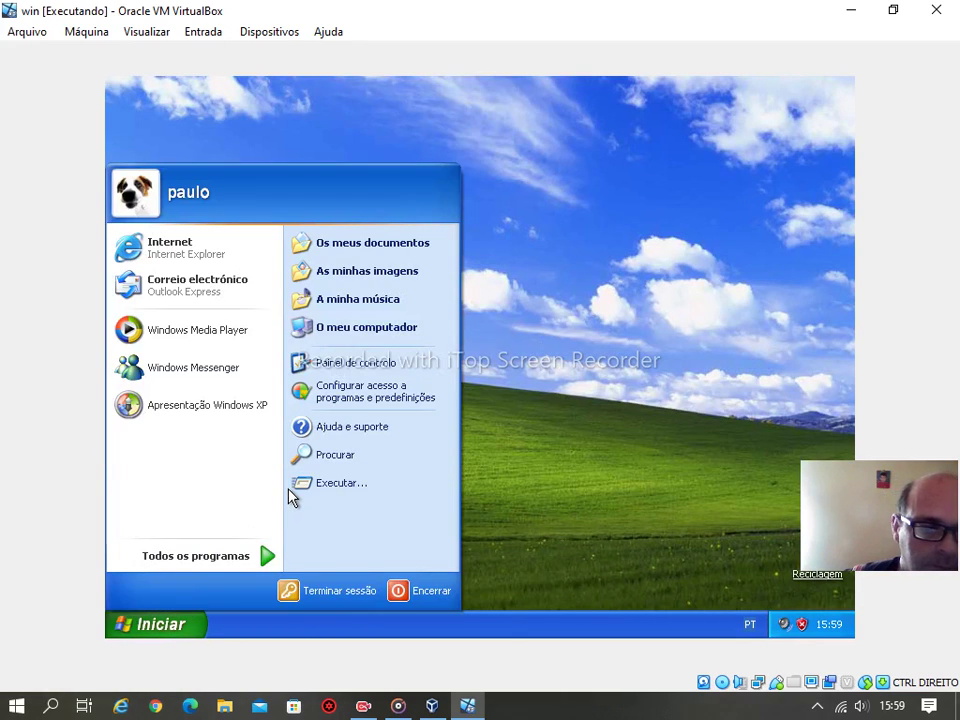
{"action": "left_click", "coordinate": [366, 327]}
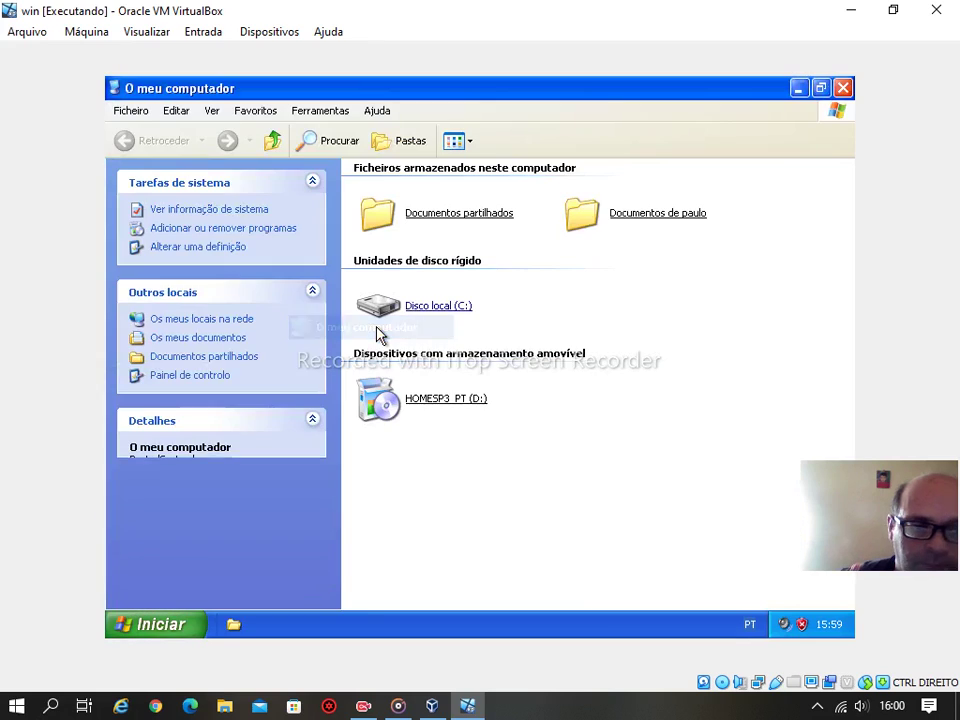
{"action": "left_click", "coordinate": [420, 400]}
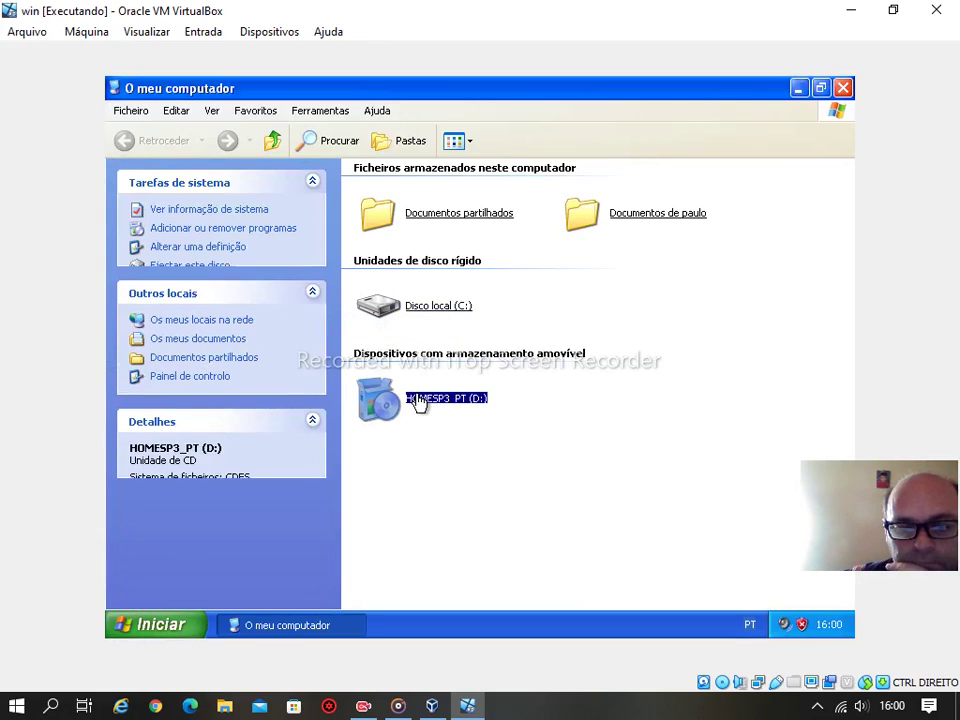
{"action": "double_click", "coordinate": [420, 400]}
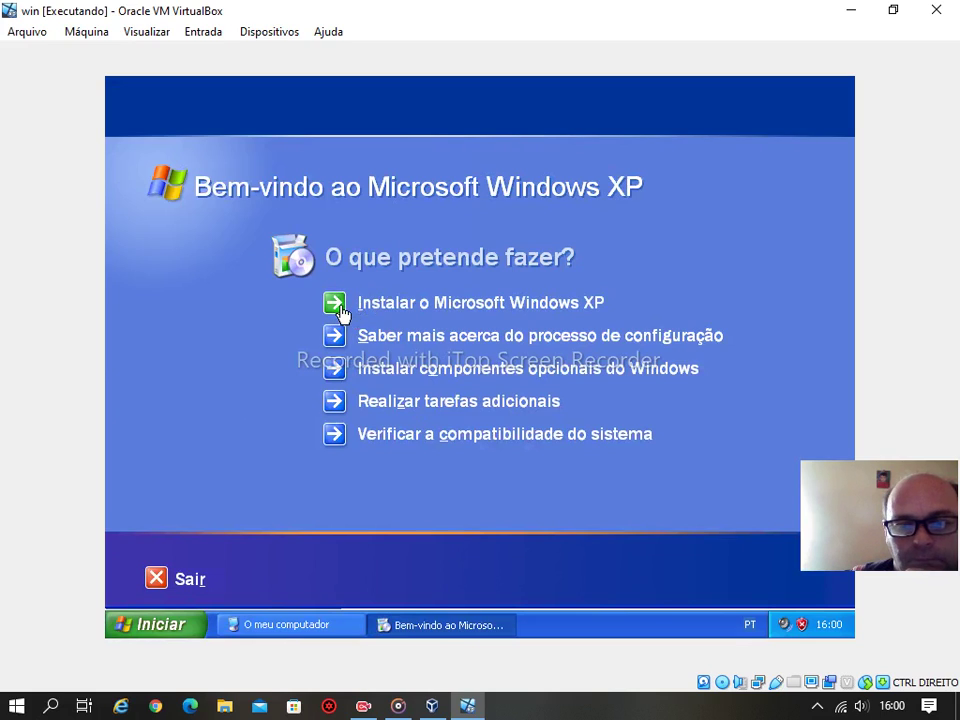
Run Instalar componentes opcionais do Windows, keeping the default Componentes list, through to Concluir
{"action": "left_click", "coordinate": [334, 368]}
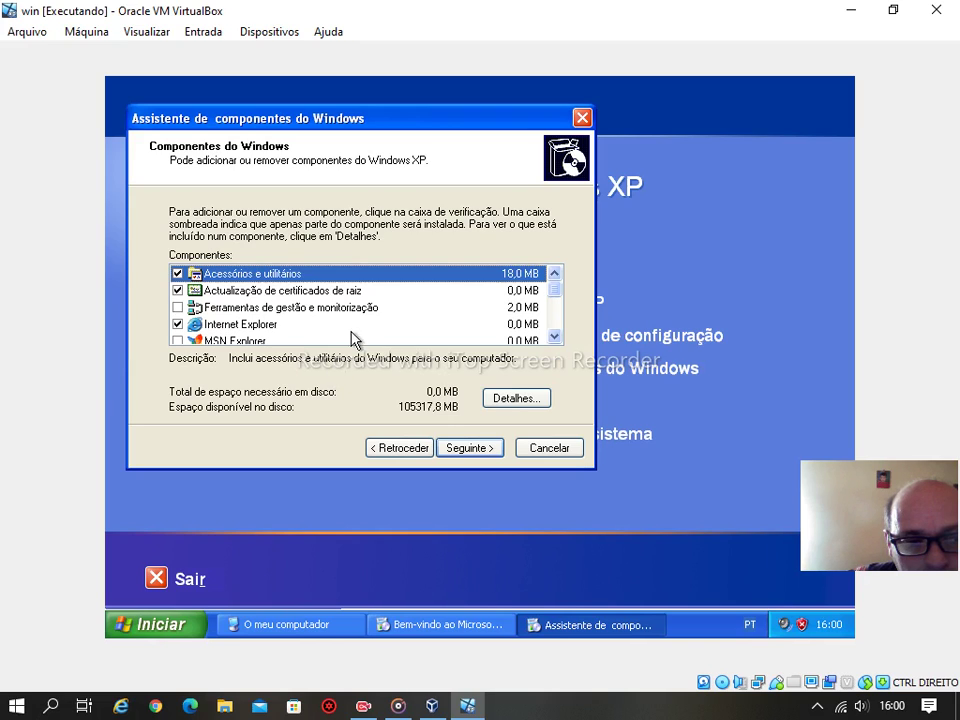
{"action": "scroll", "coordinate": [358, 315], "scroll_direction": "down", "scroll_amount": 2}
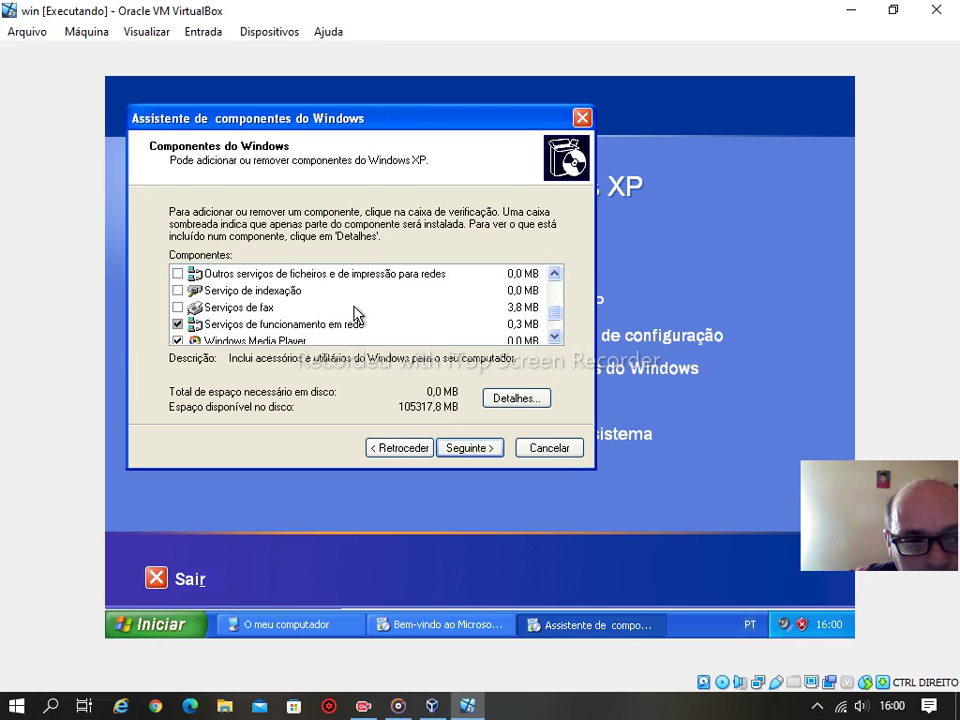
{"action": "scroll", "coordinate": [358, 315], "scroll_direction": "up", "scroll_amount": 1}
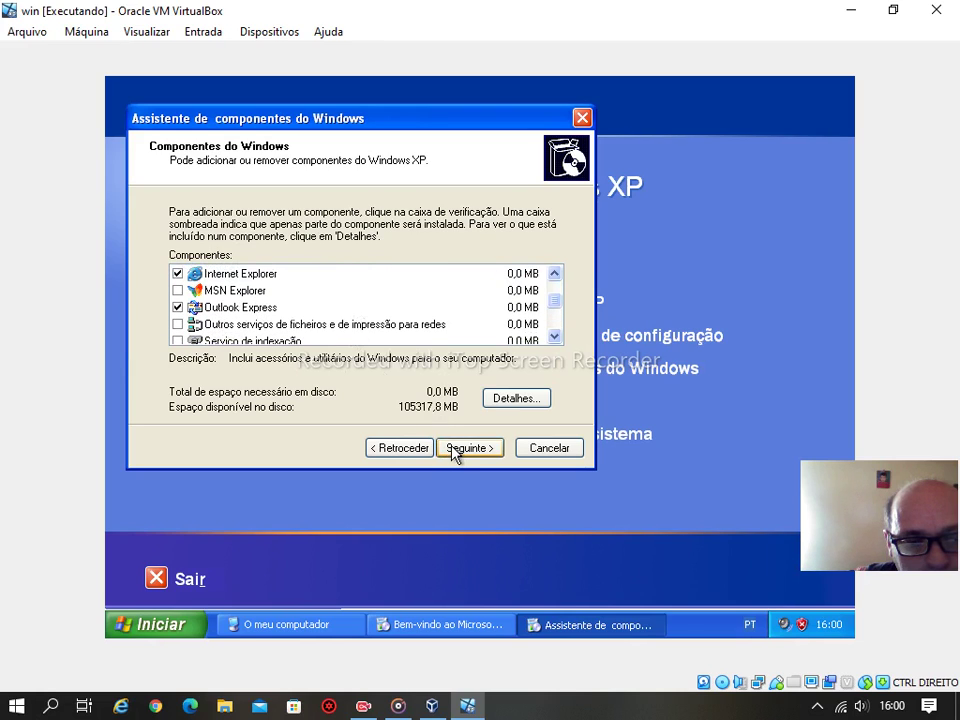
{"action": "left_click", "coordinate": [452, 450]}
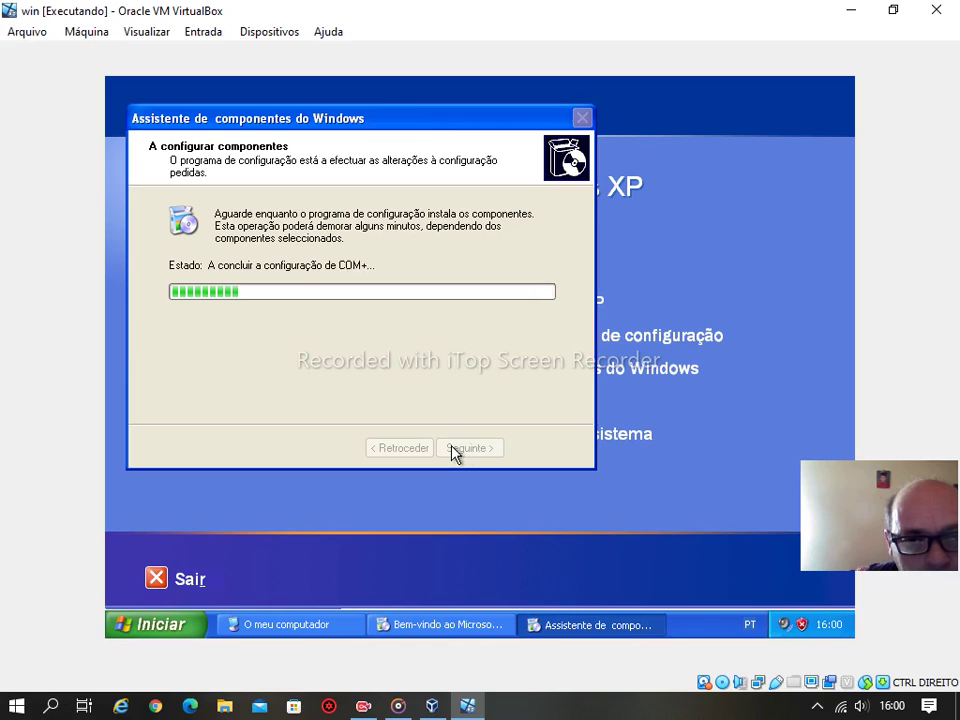
{"action": "left_click", "coordinate": [468, 448]}
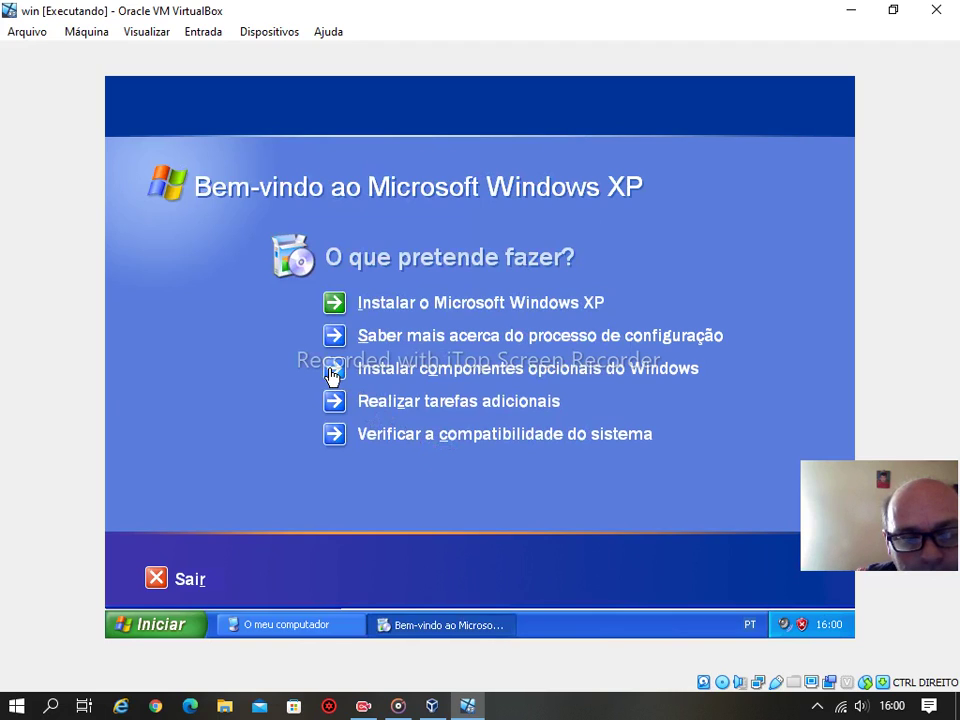
Run the automatic system compatibility check and dismiss the resulting netmap.inf error
{"action": "left_click", "coordinate": [336, 435]}
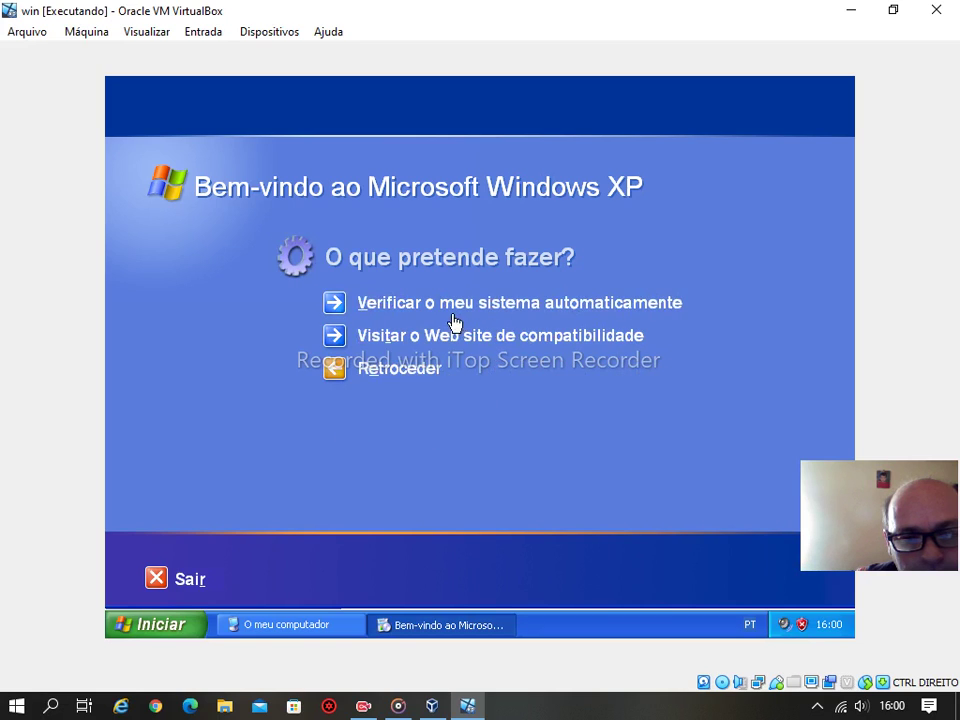
{"action": "left_click", "coordinate": [334, 302]}
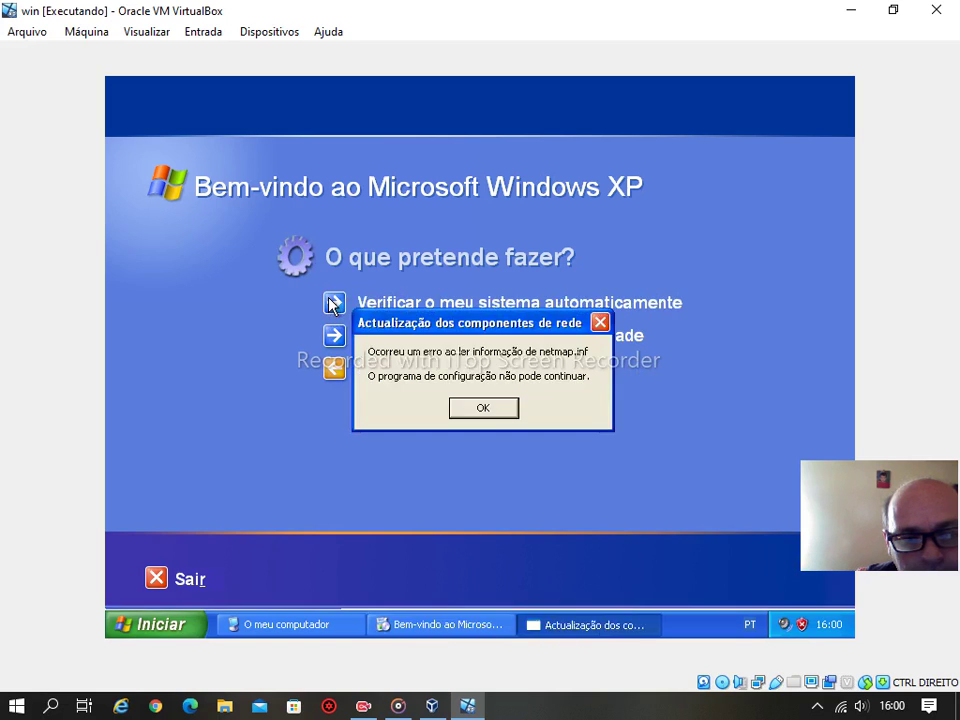
{"action": "left_click", "coordinate": [488, 412]}
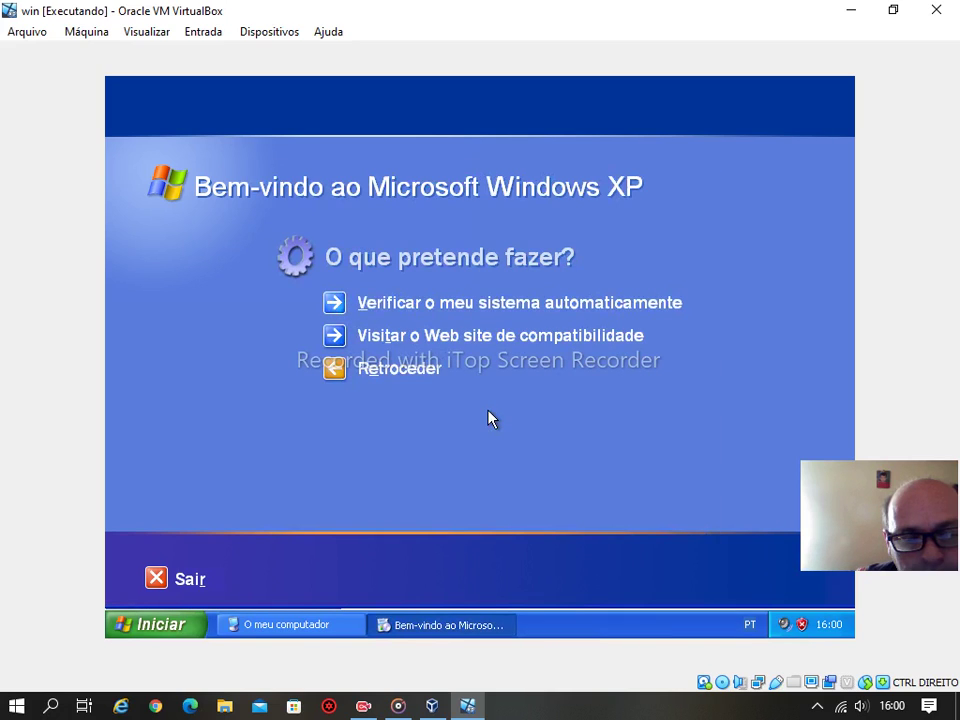
Return to the CD menu, open Realizar tarefas adicionais and choose small office or home network setup
{"action": "left_click", "coordinate": [345, 372]}
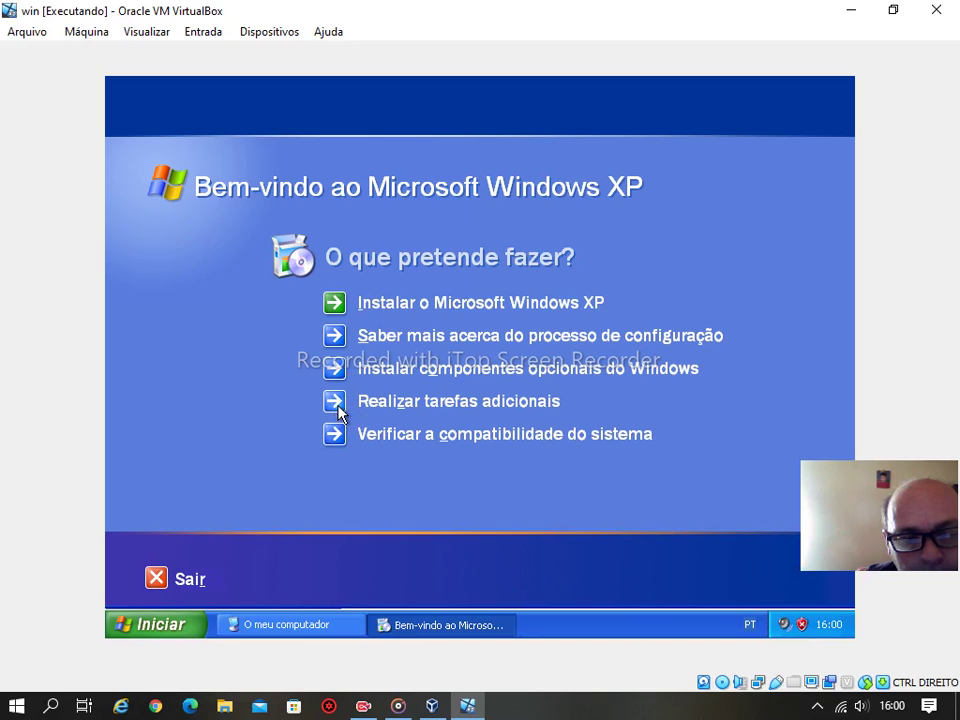
{"action": "left_click", "coordinate": [338, 407]}
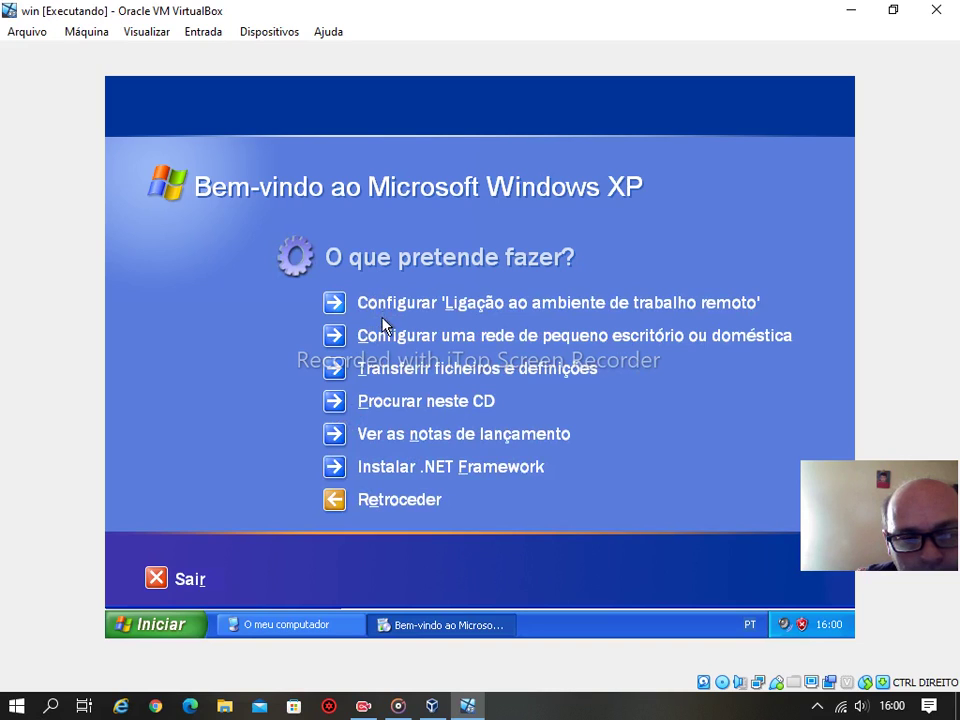
{"action": "left_click", "coordinate": [340, 337]}
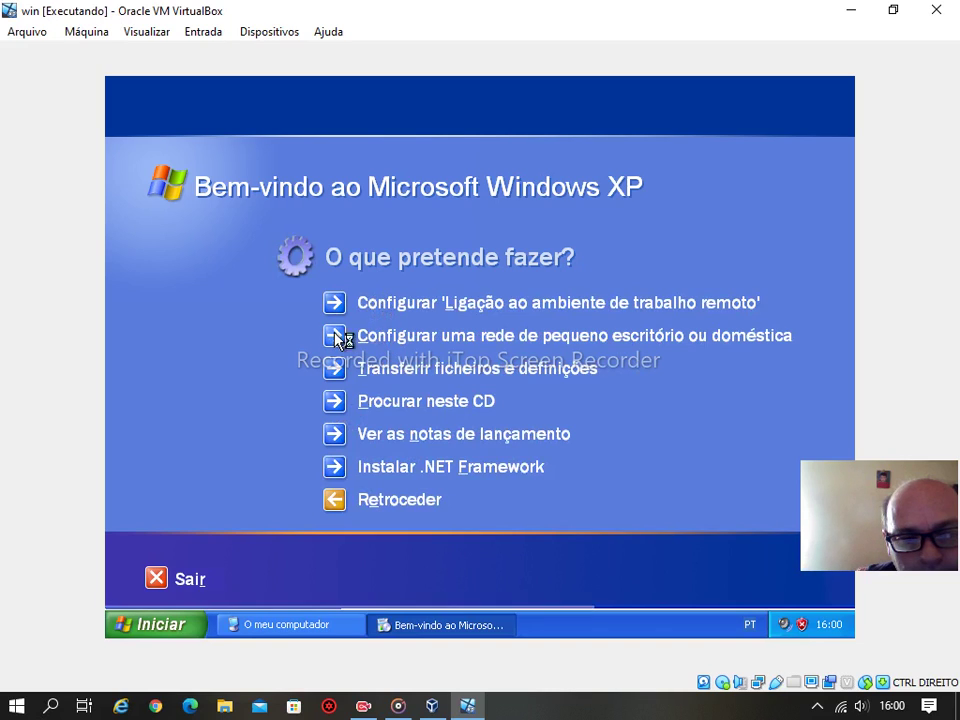
Launch the Network Setup Wizard, try the direct-connection option, then return to the connection-method page
{"action": "left_click", "coordinate": [444, 407]}
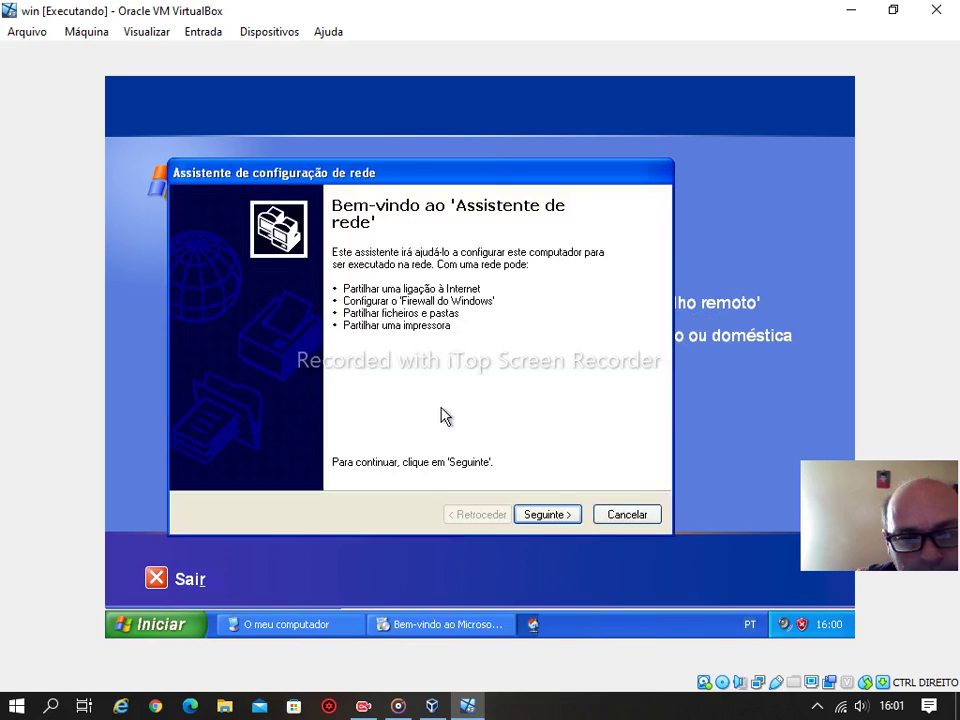
{"action": "left_click", "coordinate": [542, 514]}
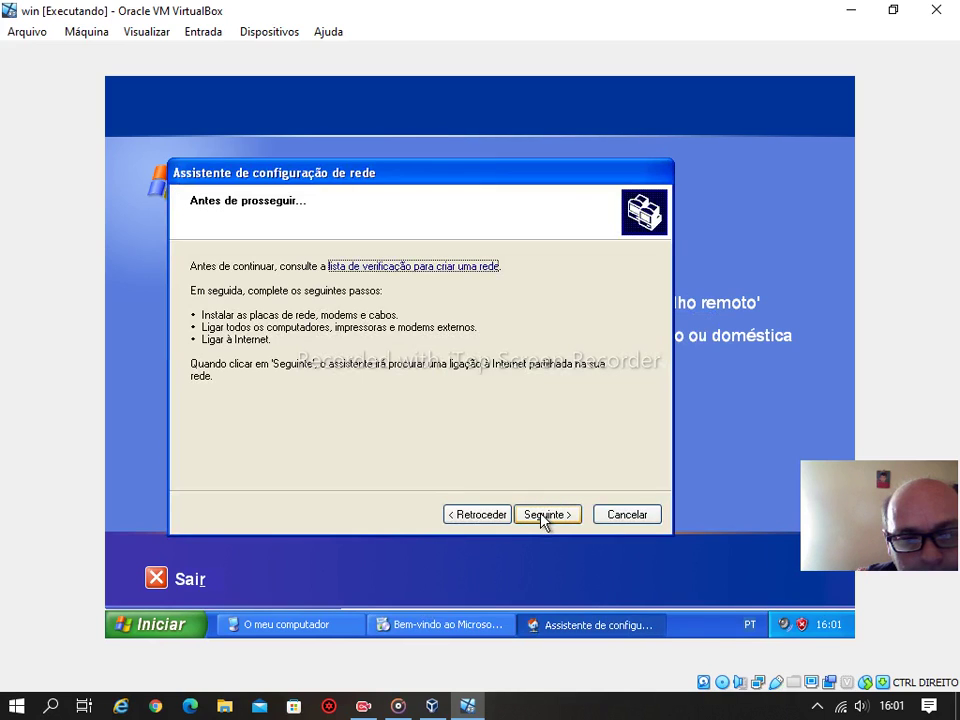
{"action": "left_click", "coordinate": [543, 516]}
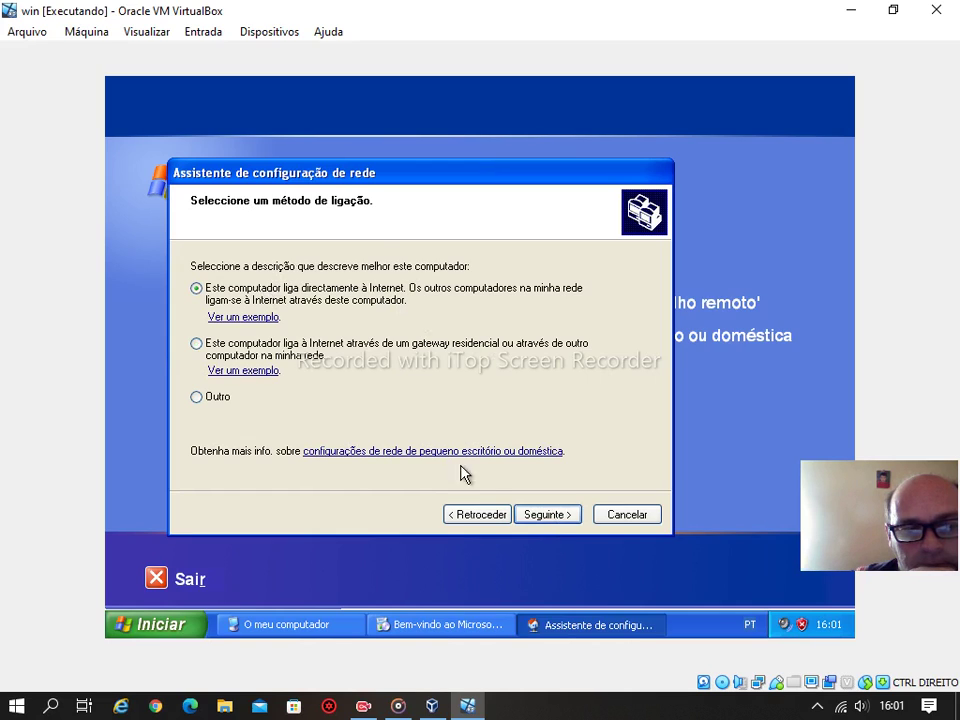
{"action": "left_click", "coordinate": [531, 514]}
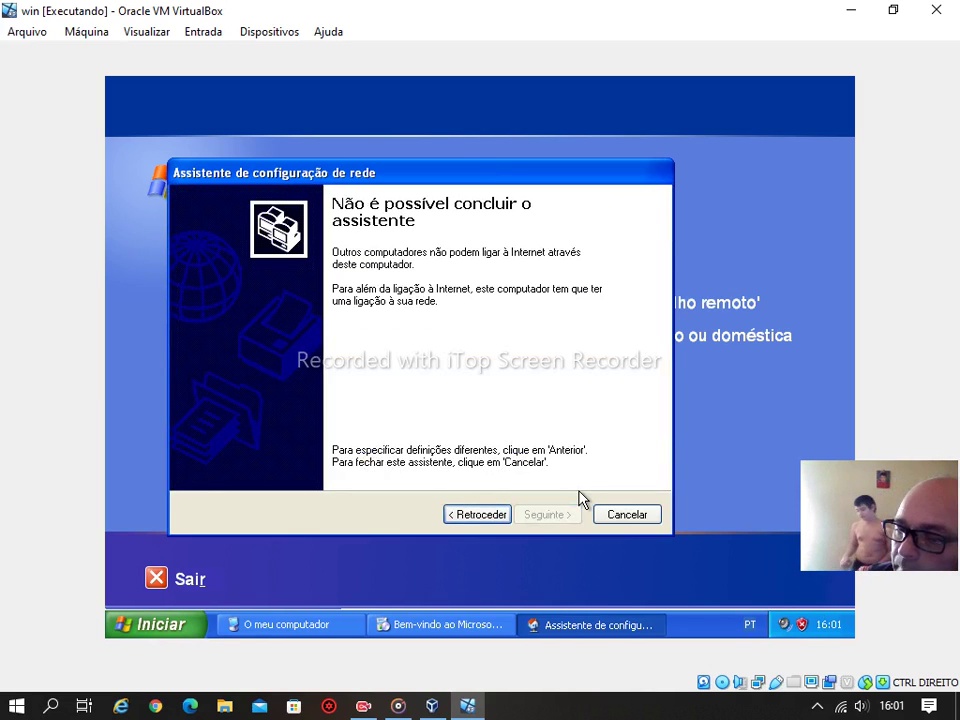
{"action": "left_click", "coordinate": [497, 515]}
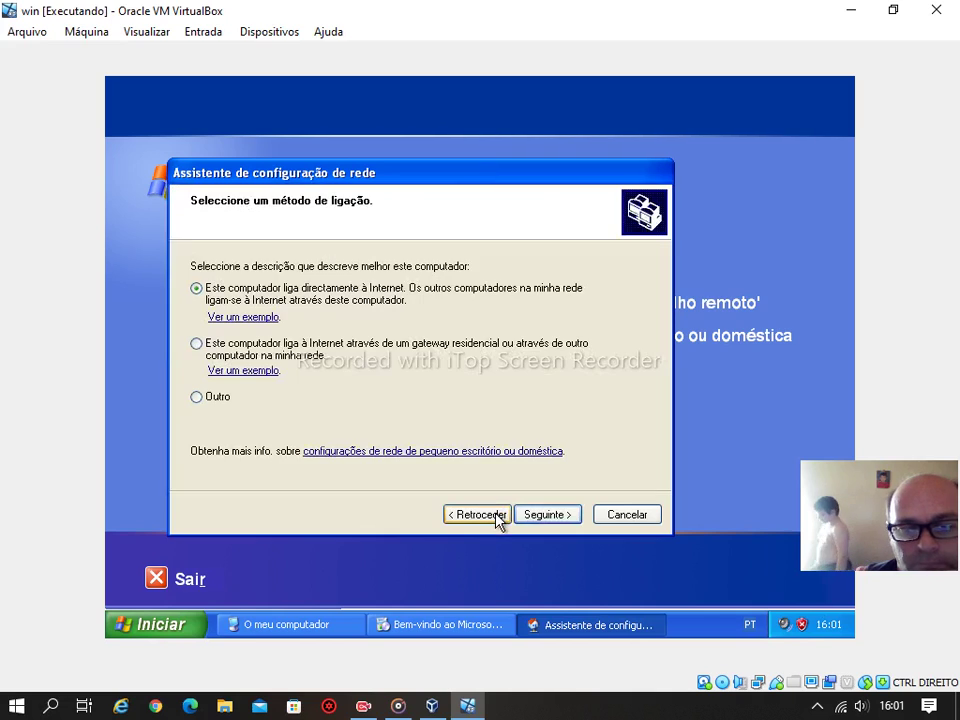
Choose Outro as the connection method and select connecting through a network hub
{"action": "left_click", "coordinate": [213, 398]}
{"action": "left_click", "coordinate": [535, 516]}
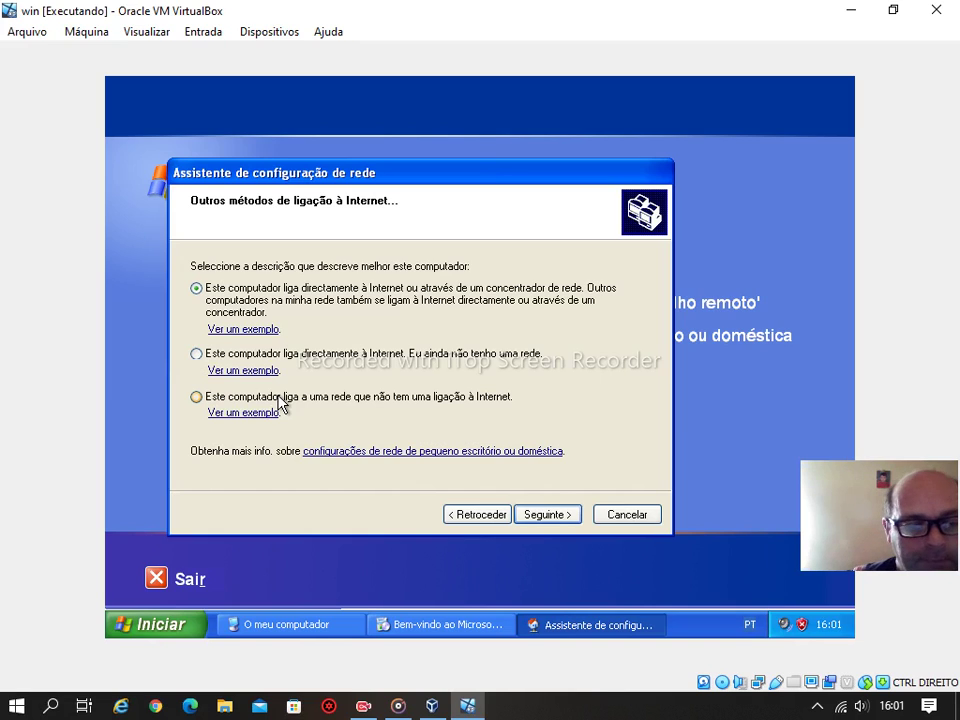
{"action": "left_click", "coordinate": [268, 362]}
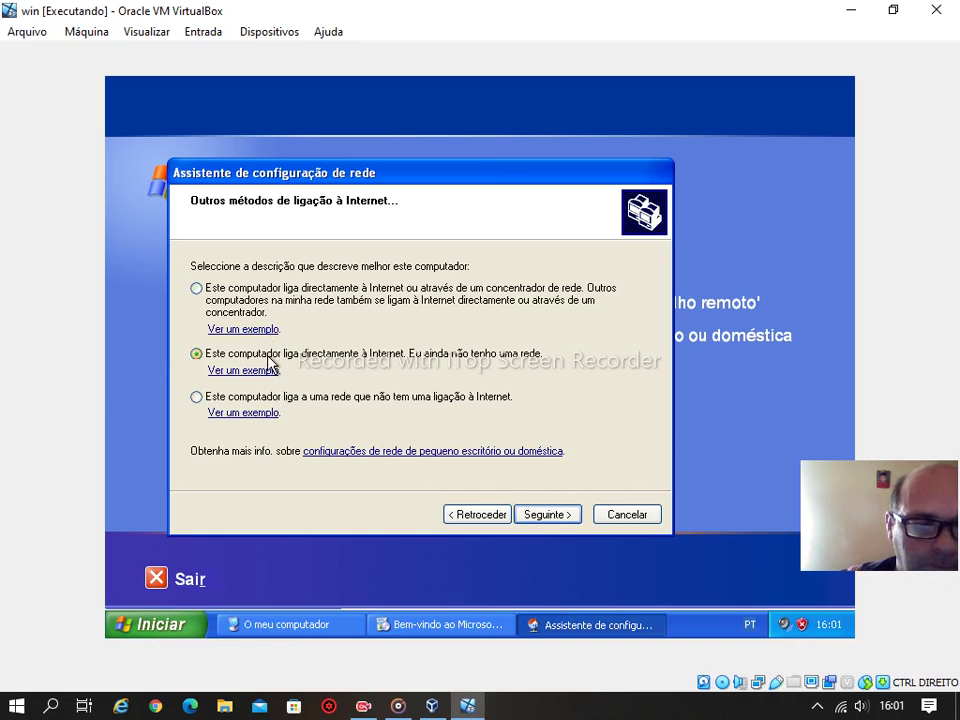
{"action": "left_click", "coordinate": [350, 402]}
{"action": "left_click", "coordinate": [350, 292]}
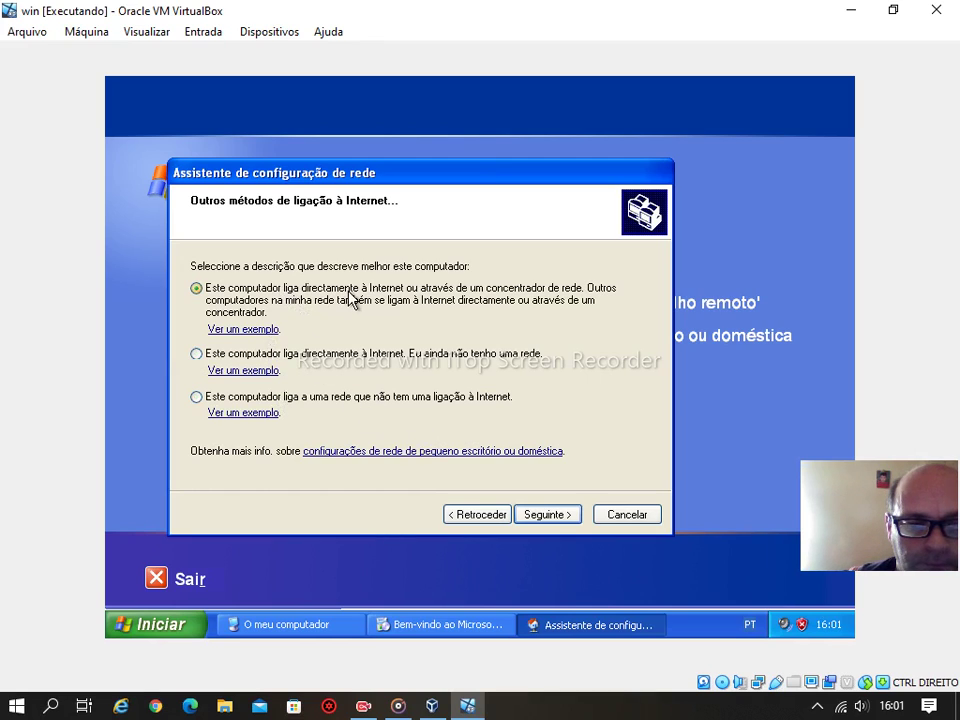
Keep the computer name, MSHOME workgroup and sharing off, and apply the network settings
{"action": "left_click", "coordinate": [545, 518]}
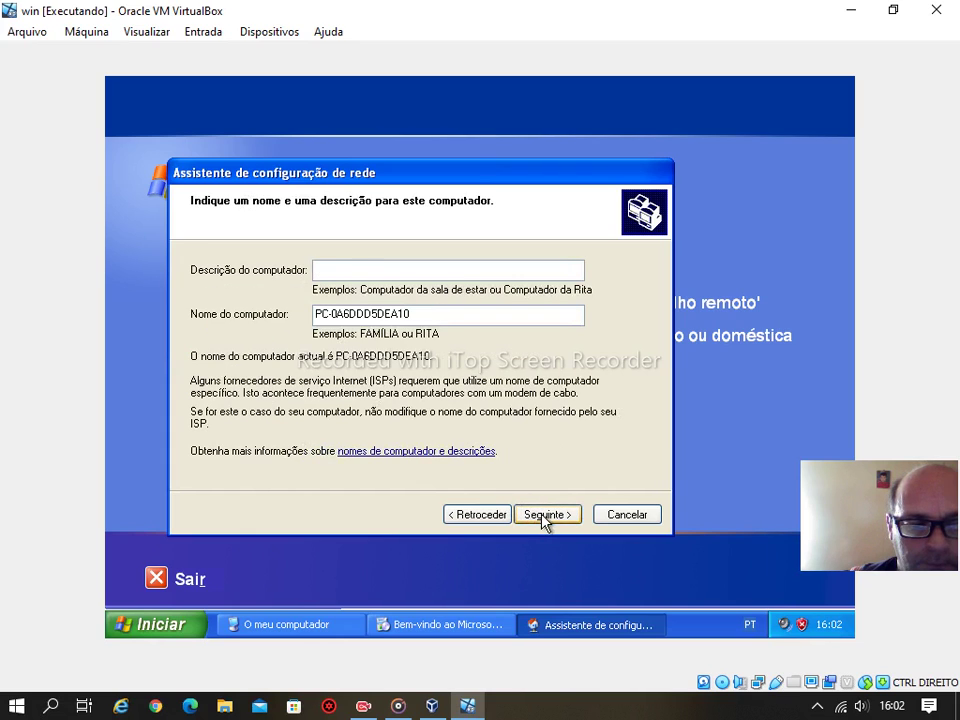
{"action": "left_click", "coordinate": [545, 516]}
{"action": "left_click", "coordinate": [545, 516]}
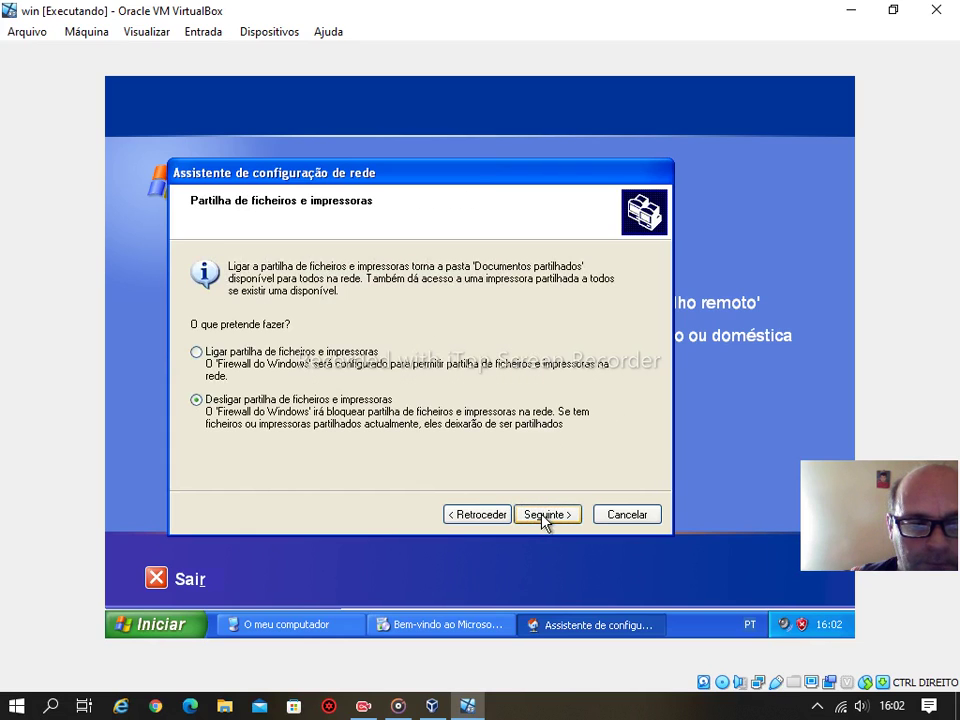
{"action": "left_click", "coordinate": [545, 516]}
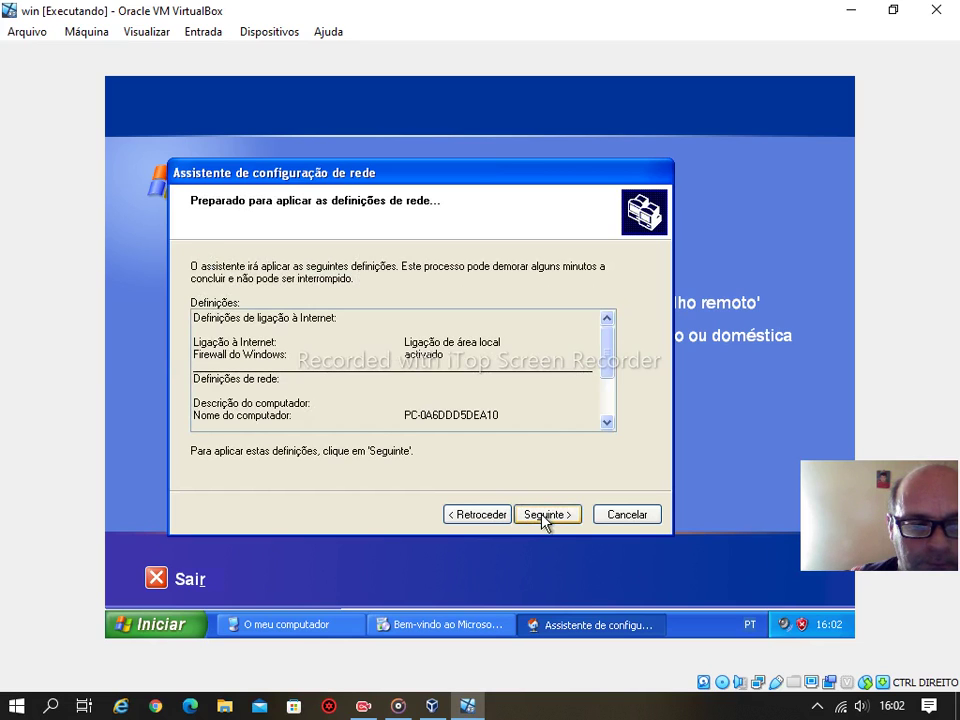
{"action": "left_click", "coordinate": [545, 516]}
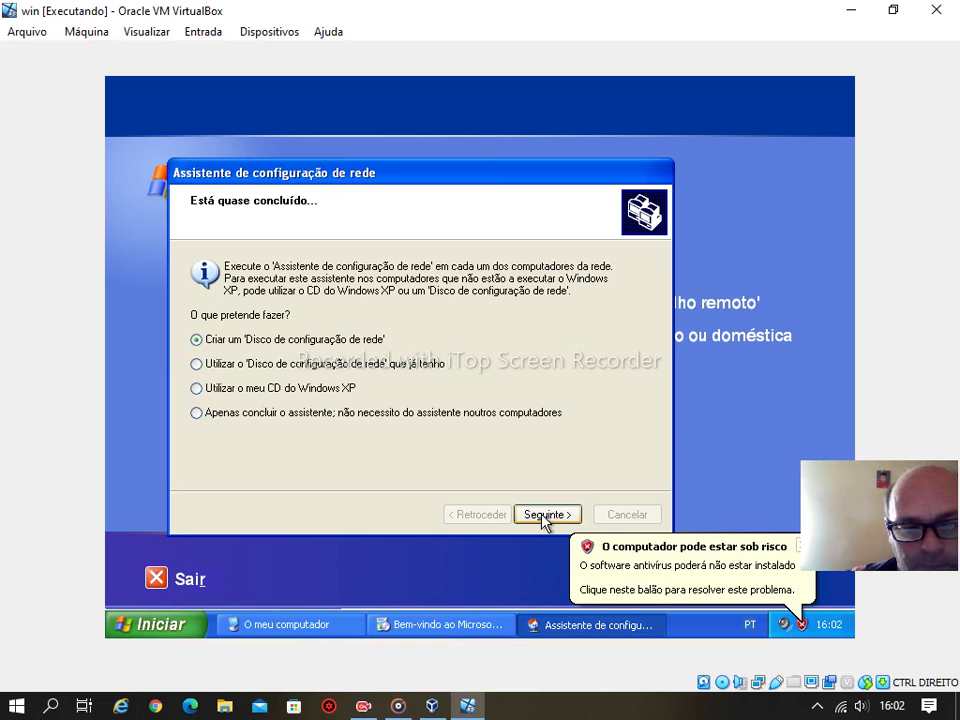
Choose to use an existing network setup disk and finish the wizard with Concluir
{"action": "left_click", "coordinate": [545, 516]}
{"action": "left_click", "coordinate": [493, 418]}
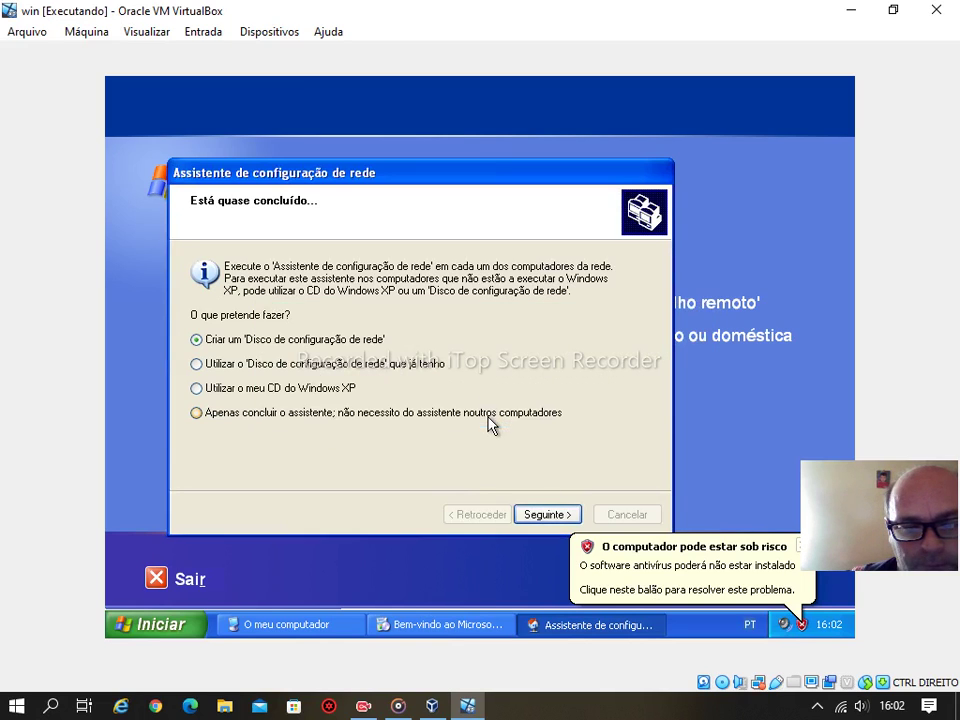
{"action": "left_click", "coordinate": [198, 364]}
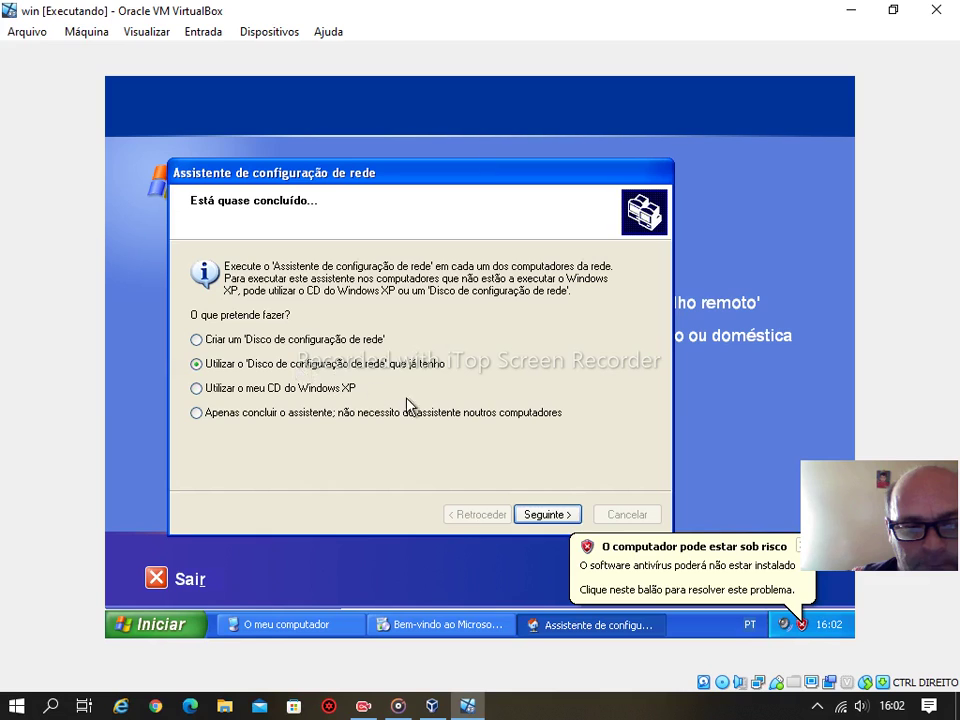
{"action": "left_click", "coordinate": [553, 514]}
{"action": "left_click", "coordinate": [554, 515]}
{"action": "left_click", "coordinate": [548, 515]}
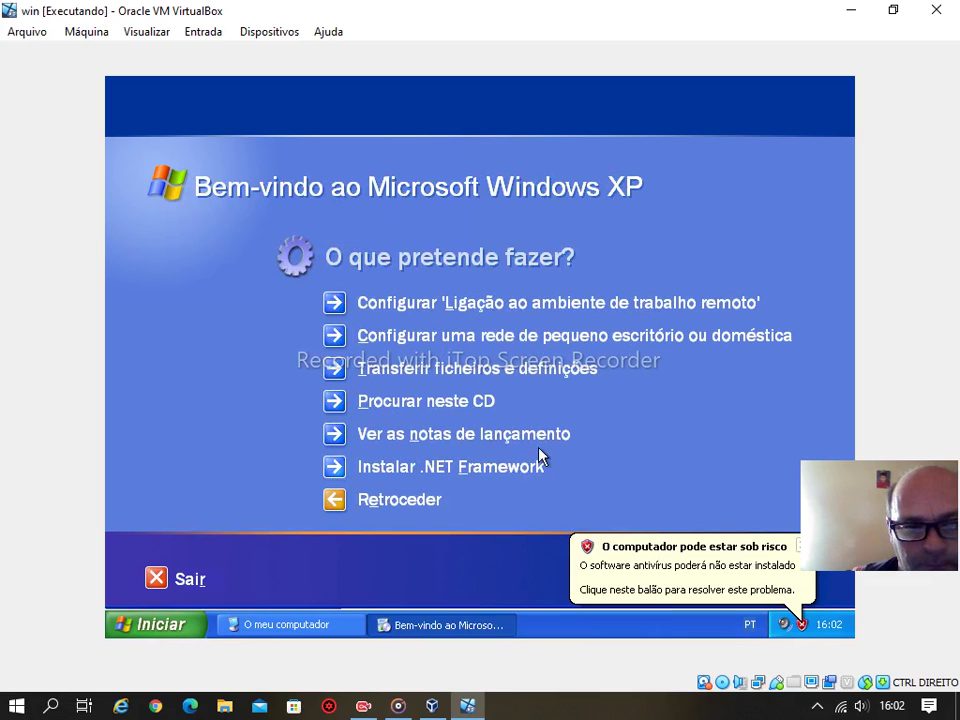
{"action": "left_click", "coordinate": [383, 307]}
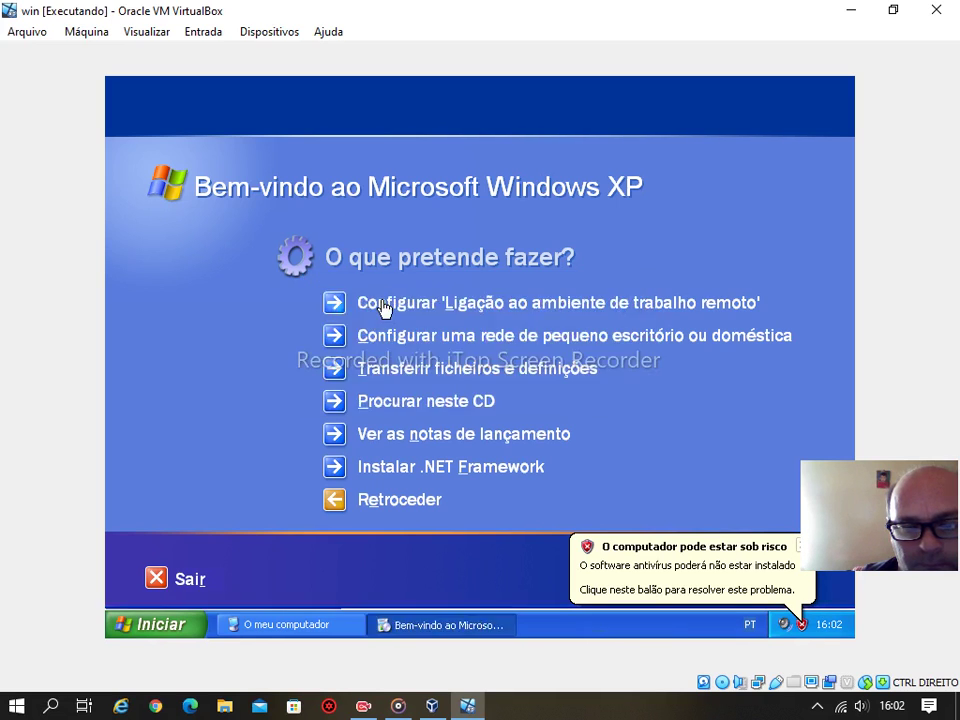
{"action": "left_click", "coordinate": [570, 504]}
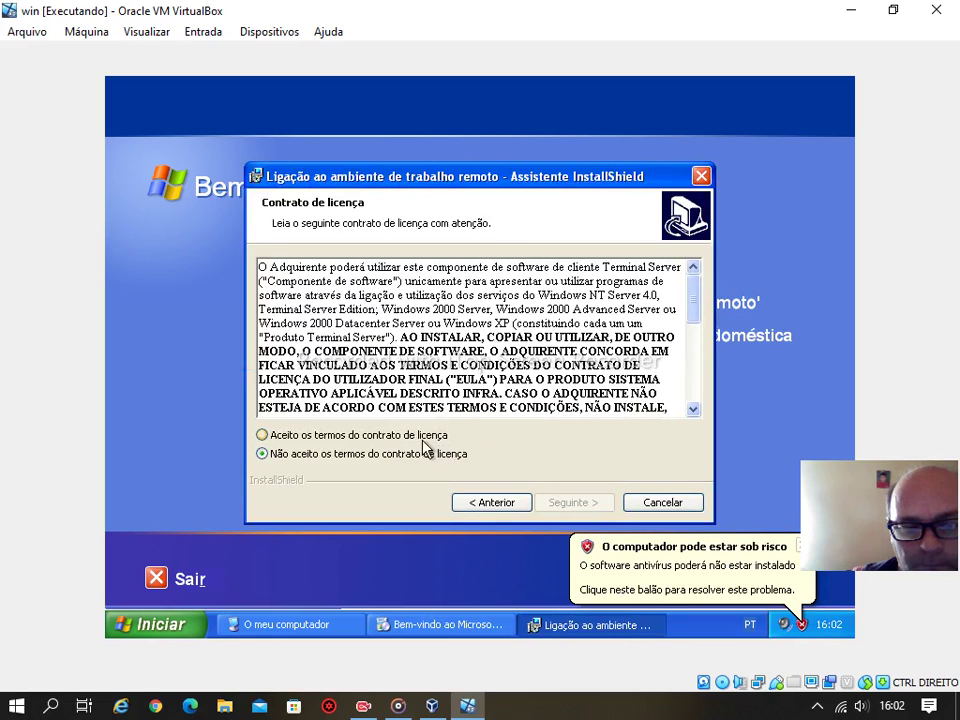
{"action": "left_click", "coordinate": [428, 436]}
{"action": "left_click", "coordinate": [568, 503]}
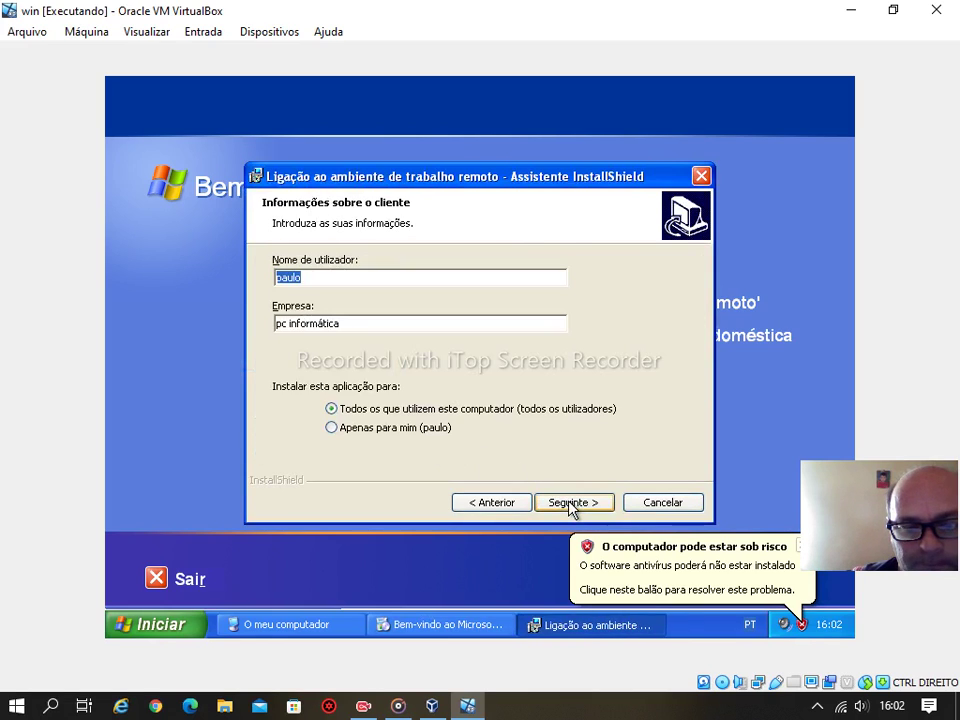
{"action": "left_click", "coordinate": [569, 504]}
{"action": "left_click", "coordinate": [570, 504]}
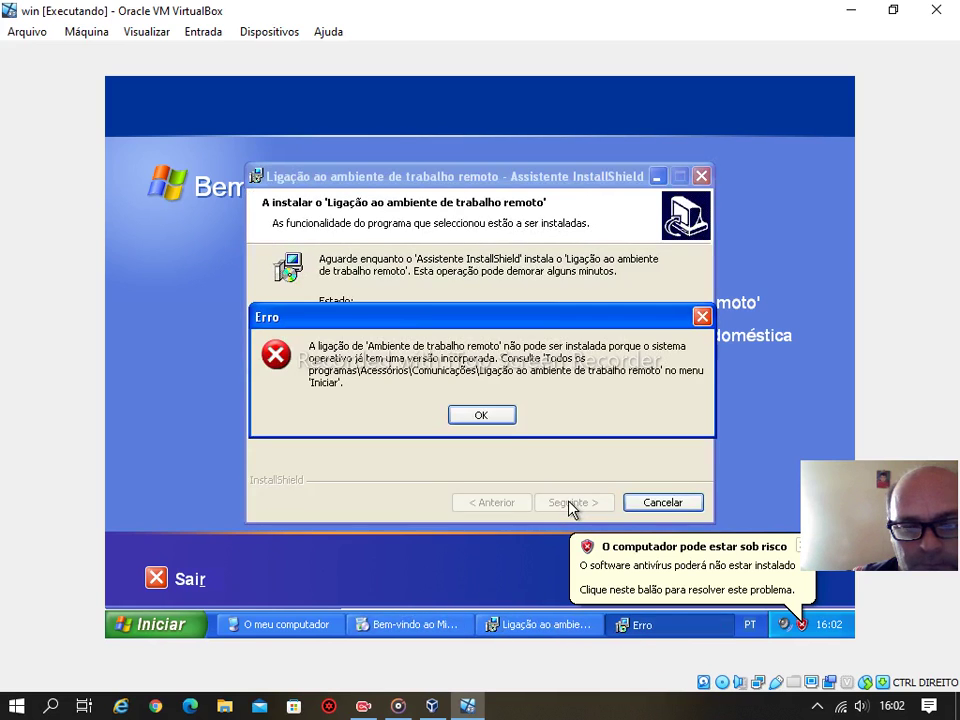
{"action": "left_click", "coordinate": [499, 420]}
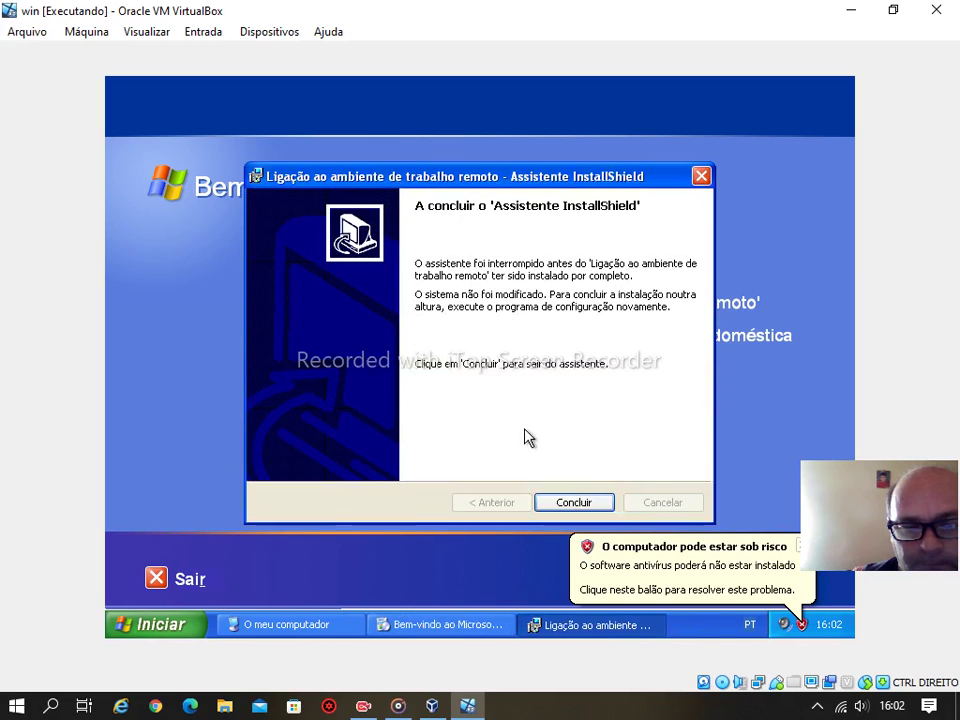
{"action": "left_click", "coordinate": [578, 506]}
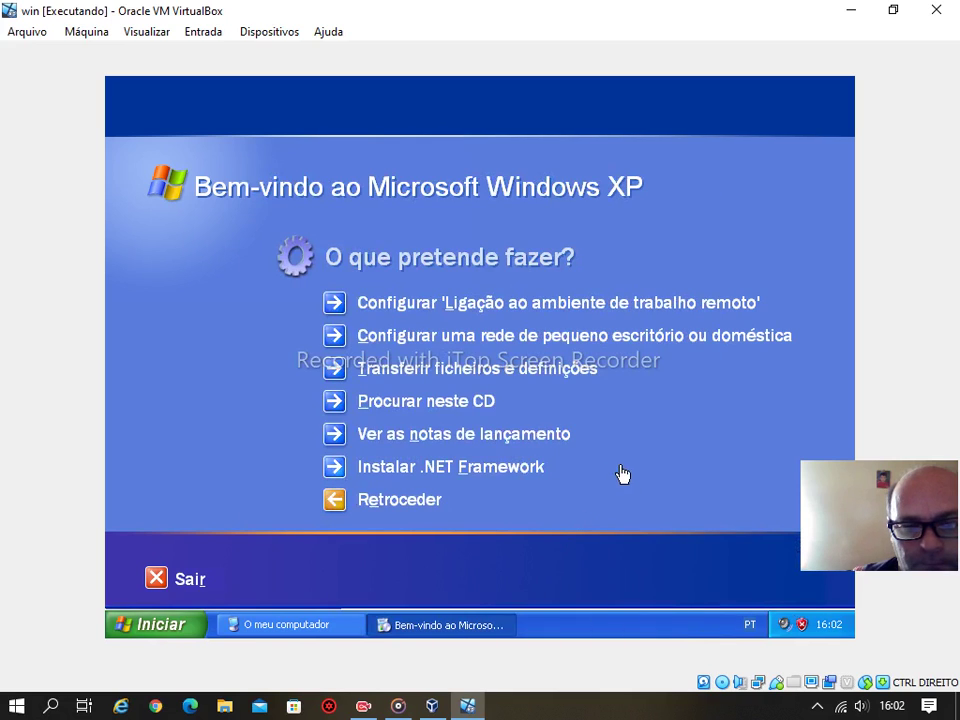
{"action": "left_click", "coordinate": [343, 336]}
Relaunch the network wizard, read through the network-creation checklist help, and continue past the checklist page
{"action": "left_click", "coordinate": [445, 409]}
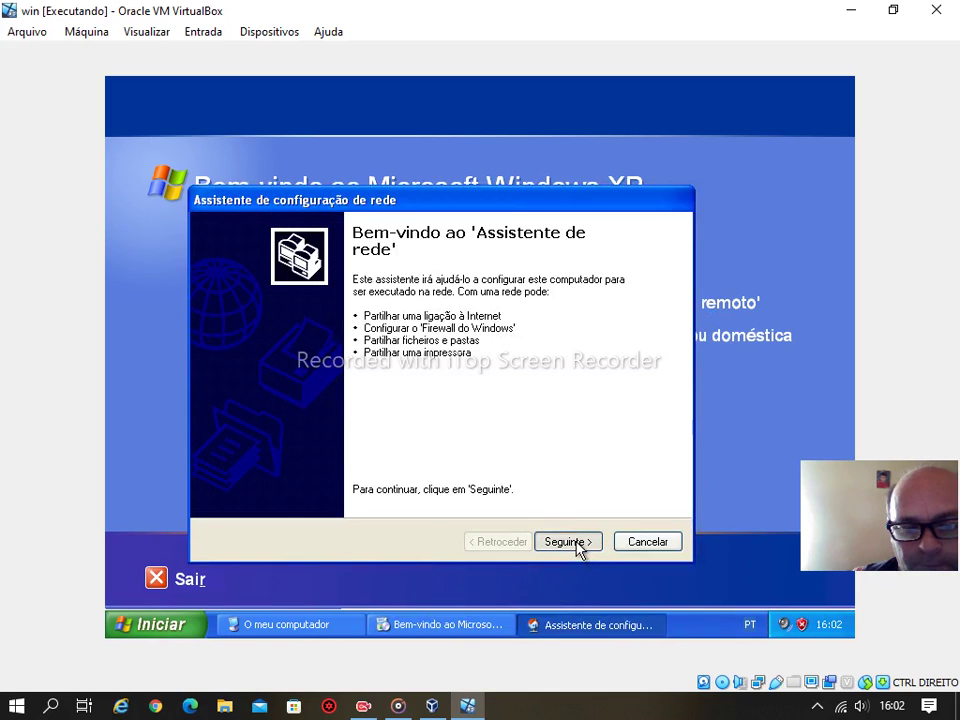
{"action": "left_click", "coordinate": [577, 543]}
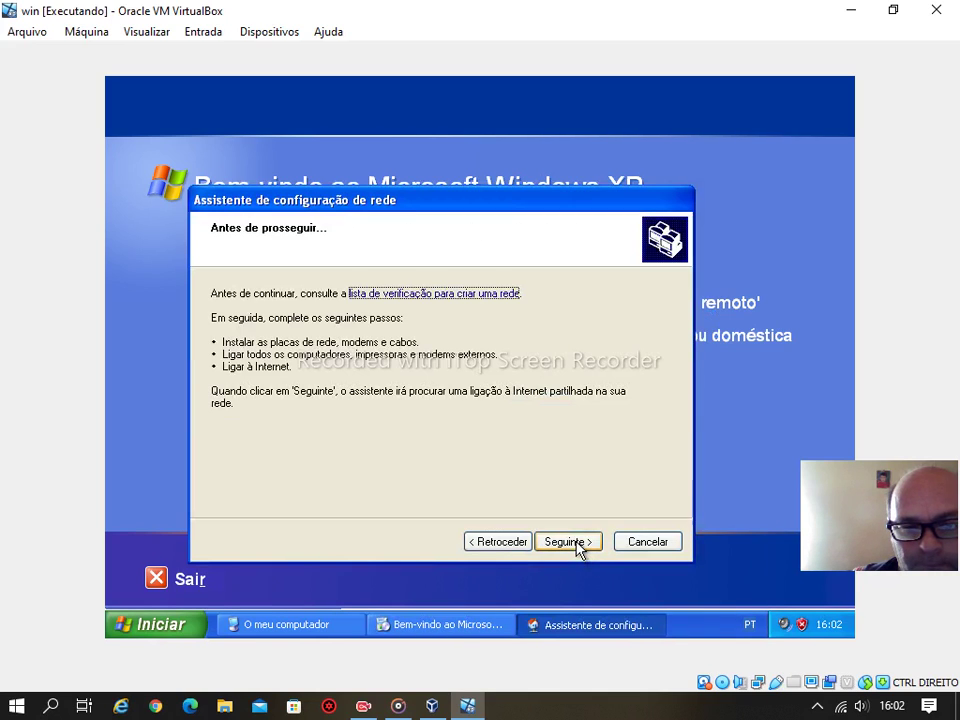
{"action": "left_click", "coordinate": [444, 295]}
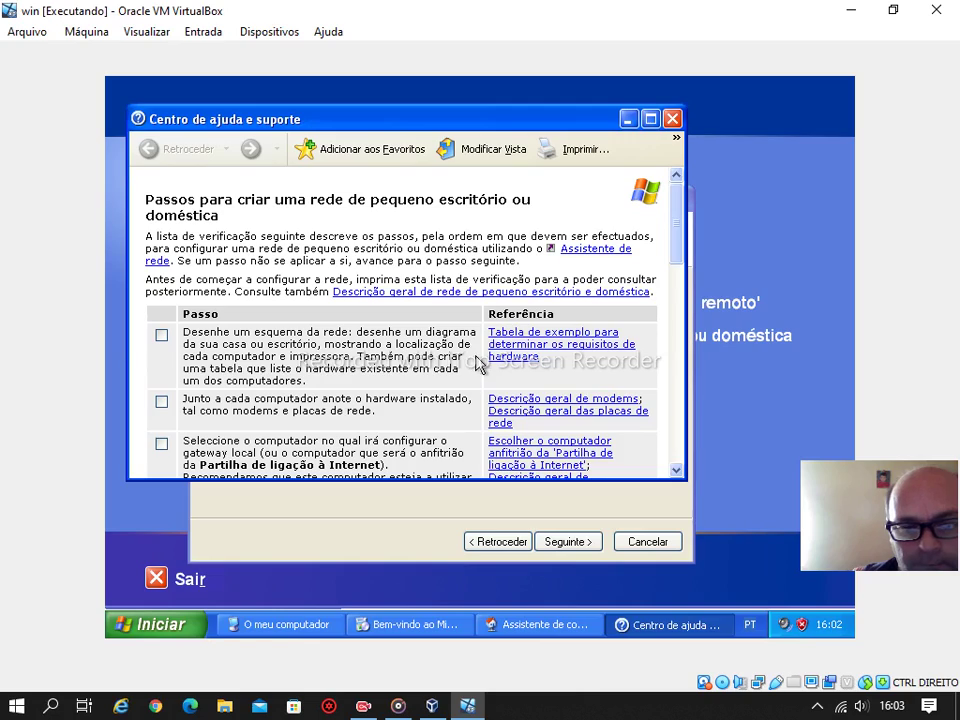
{"action": "scroll", "coordinate": [428, 340], "scroll_direction": "down", "scroll_amount": 3}
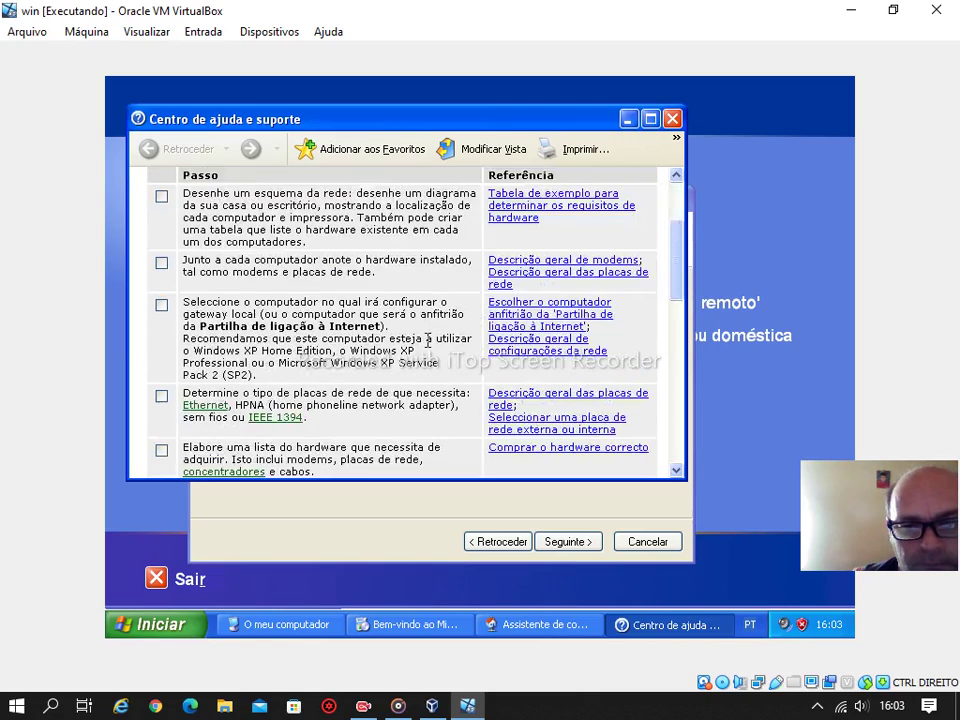
{"action": "scroll", "coordinate": [428, 340], "scroll_direction": "down", "scroll_amount": 10}
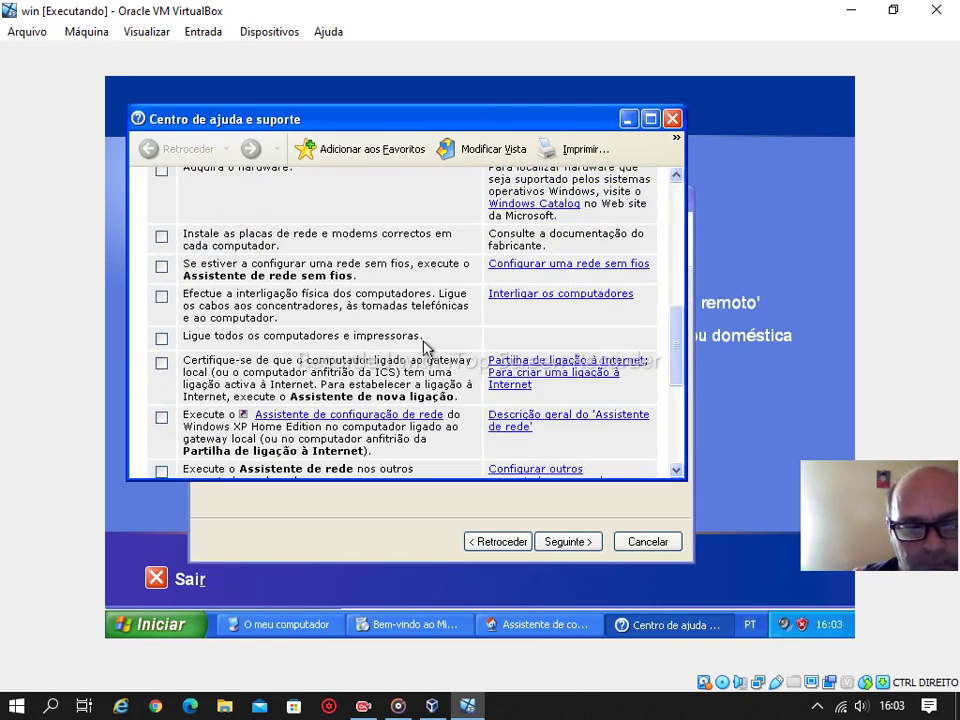
{"action": "scroll", "coordinate": [424, 348], "scroll_direction": "down", "scroll_amount": 2}
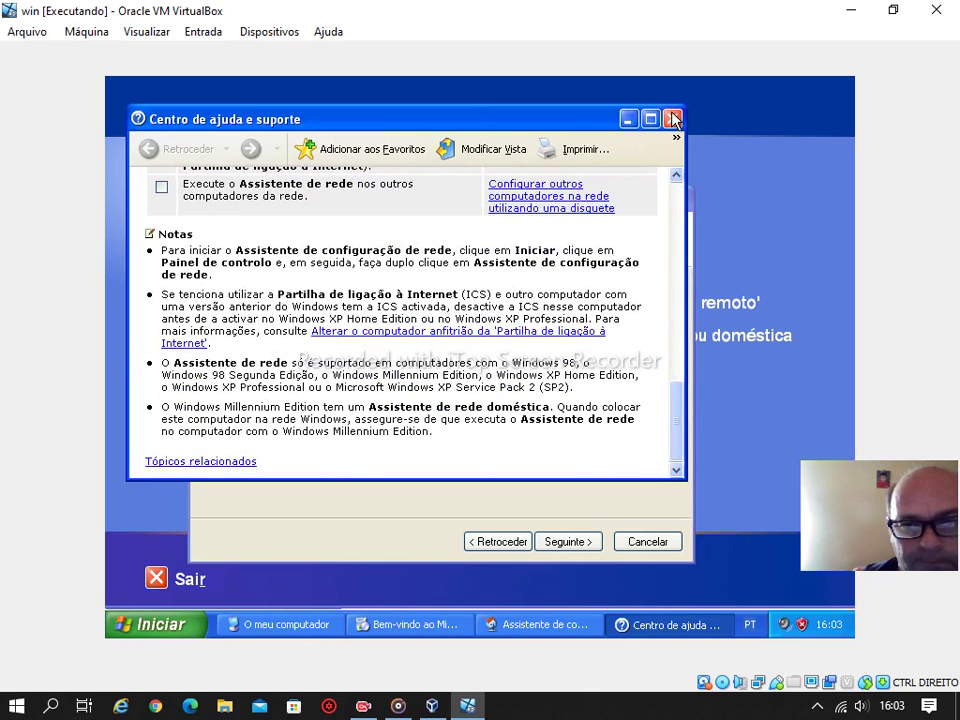
{"action": "left_click", "coordinate": [672, 118]}
{"action": "left_click", "coordinate": [587, 543]}
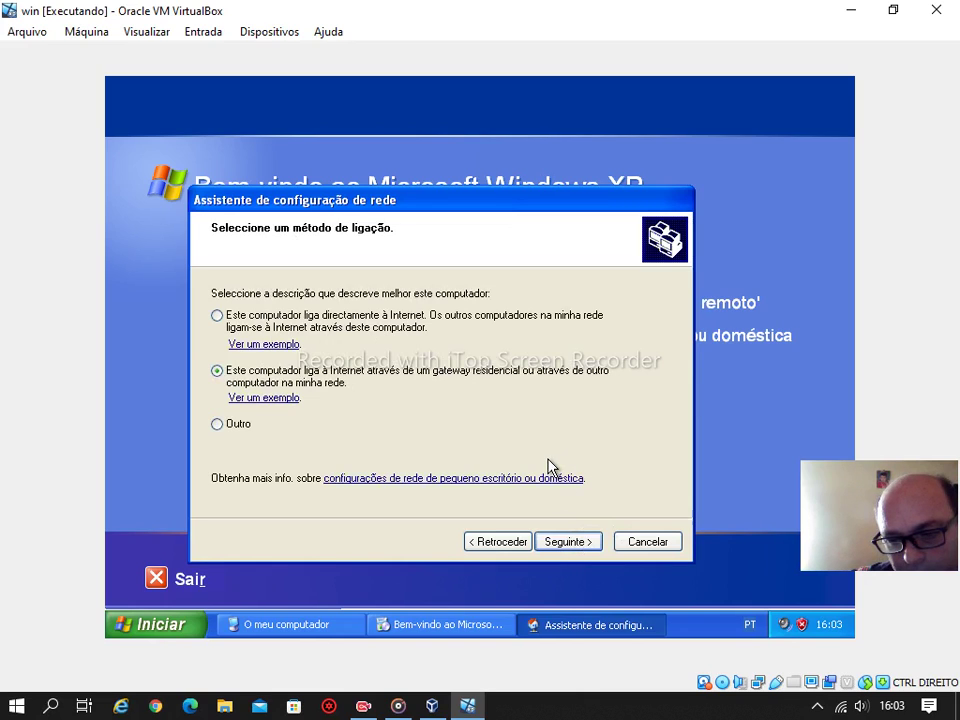
Keep the gateway method, computer name and MSHOME workgroup, turn on file and printer sharing, and apply
{"action": "left_click", "coordinate": [566, 546]}
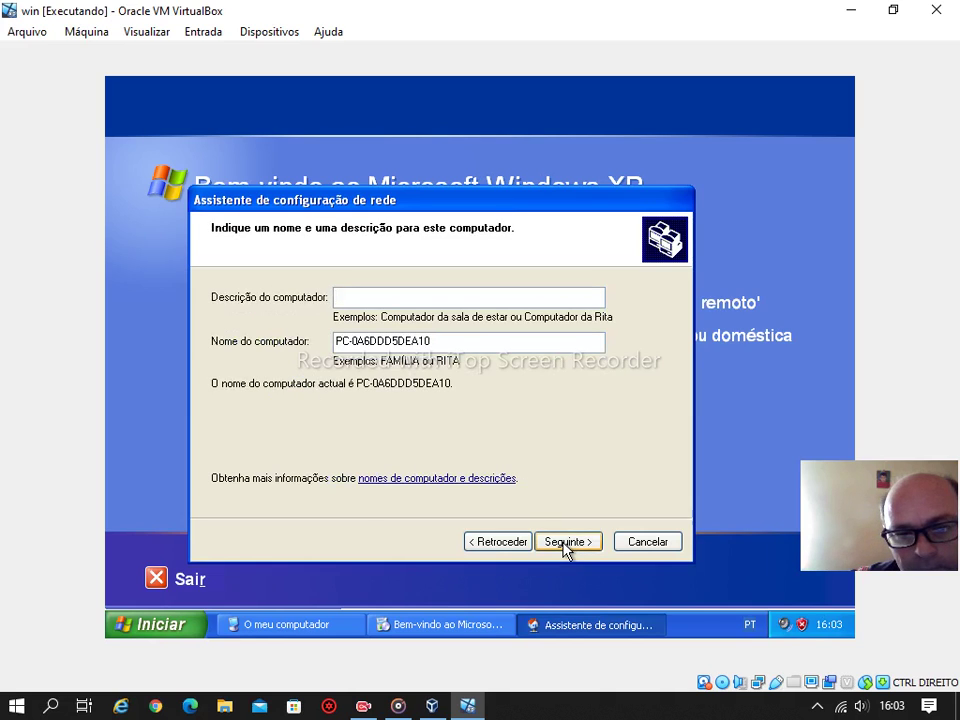
{"action": "left_click", "coordinate": [566, 546]}
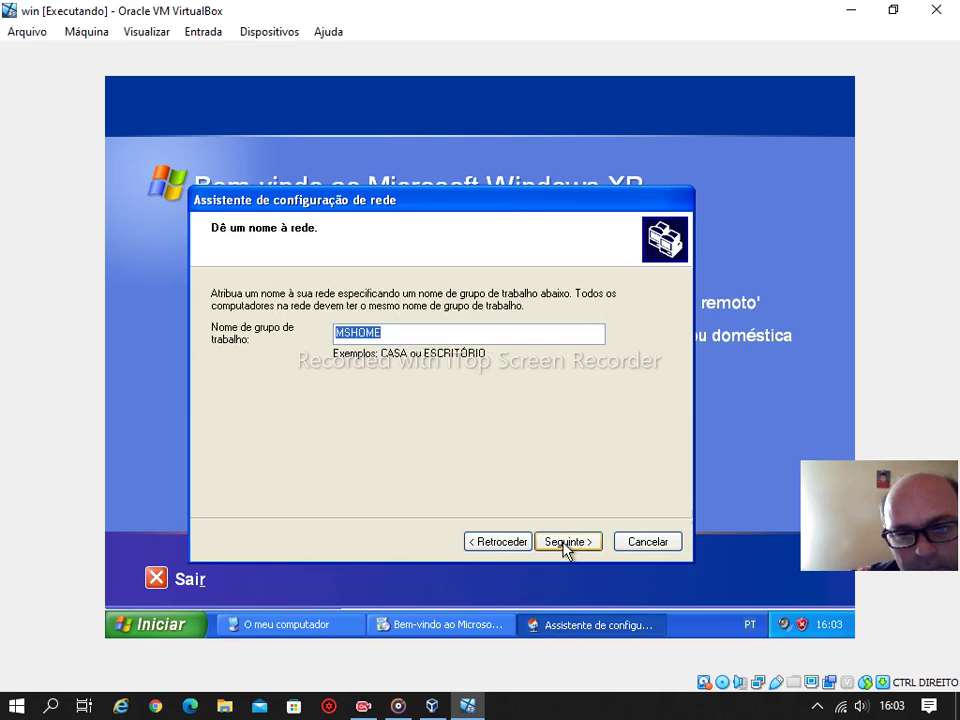
{"action": "left_click", "coordinate": [566, 546]}
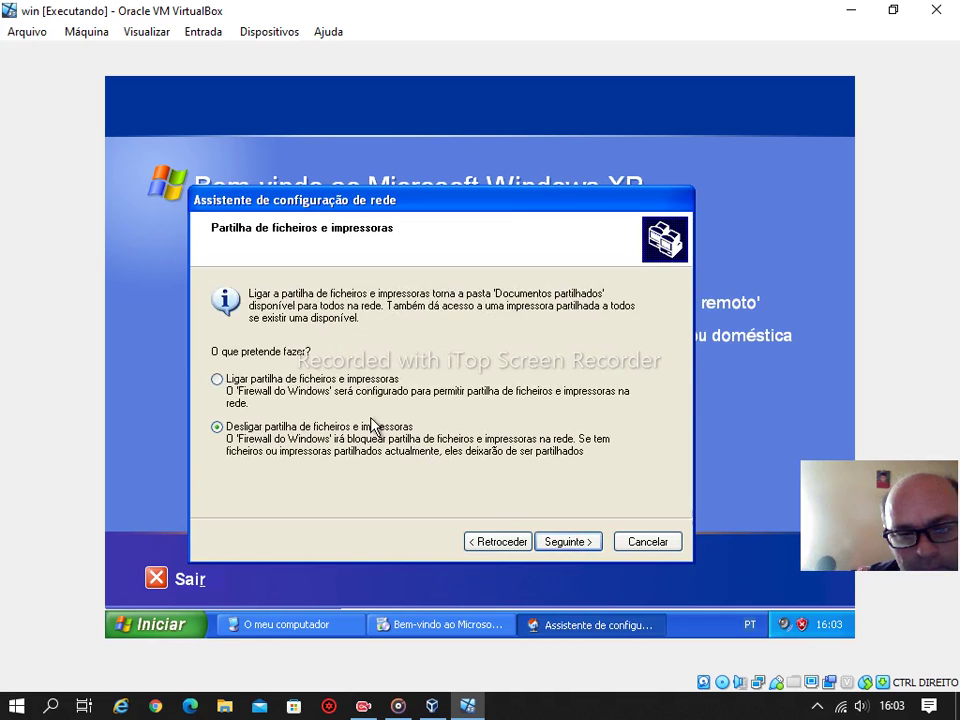
{"action": "left_click", "coordinate": [268, 382]}
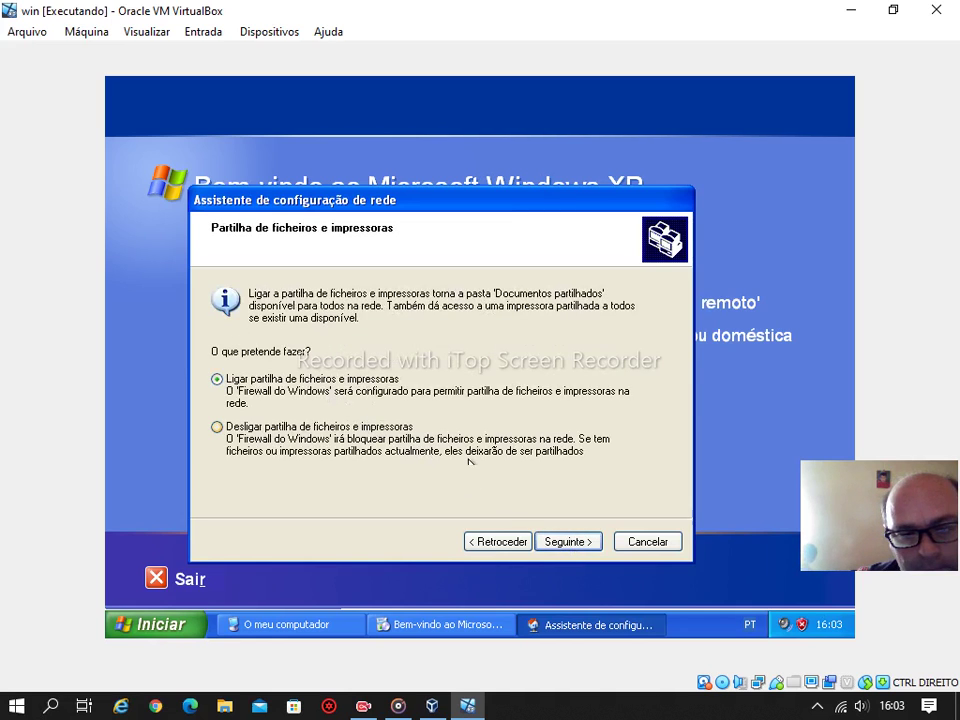
{"action": "left_click", "coordinate": [562, 544]}
{"action": "left_click", "coordinate": [562, 544]}
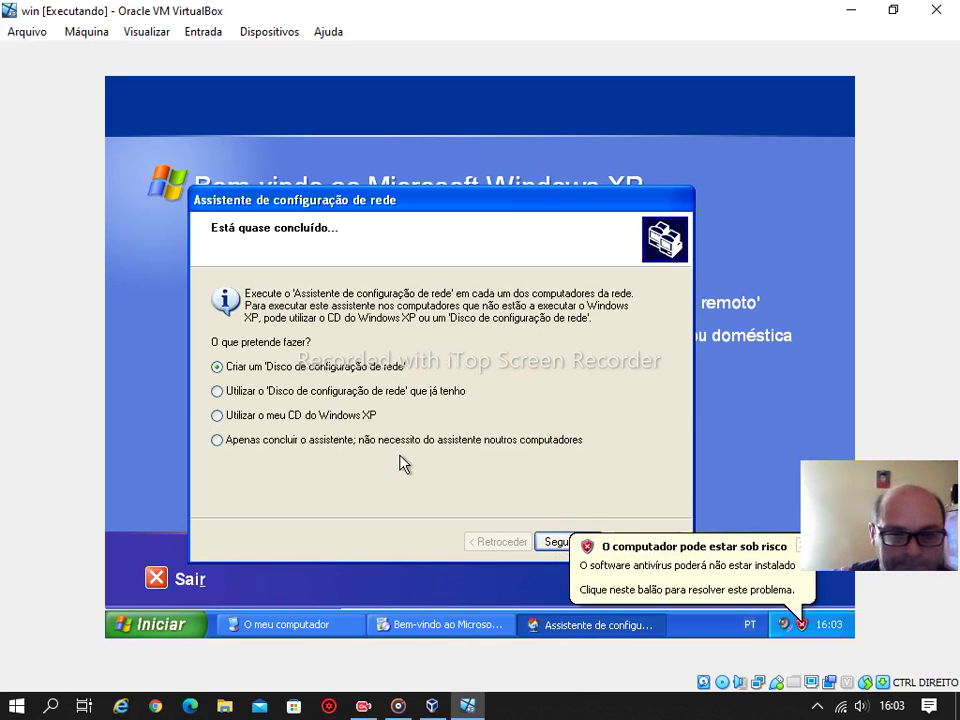
Choose Apenas concluir o assistente and close the finished wizard with Concluir
{"action": "left_click", "coordinate": [349, 448]}
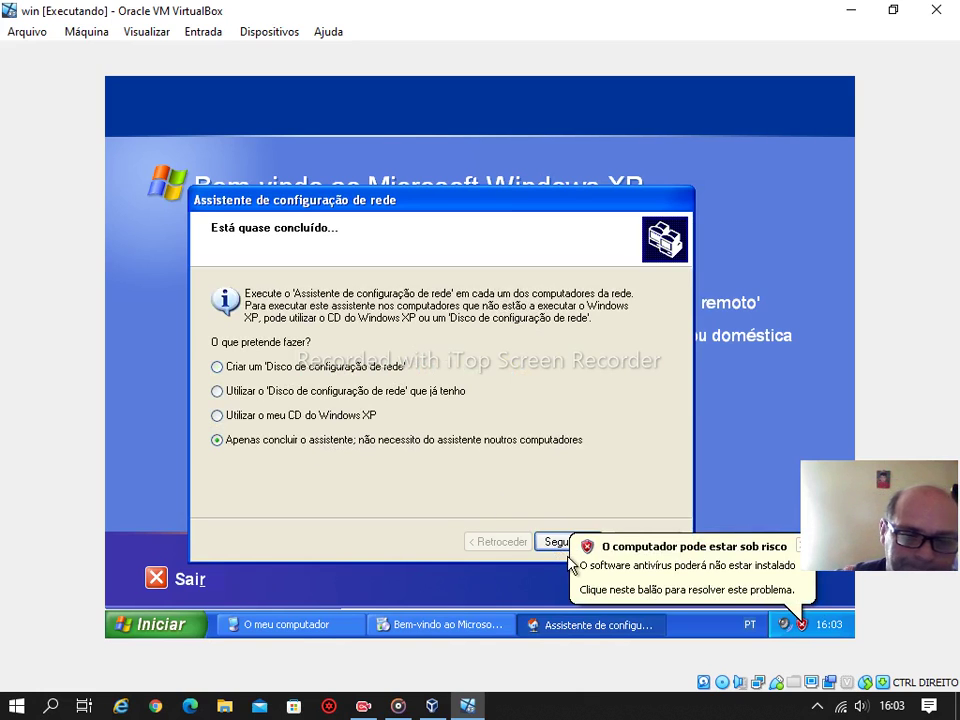
{"action": "left_click", "coordinate": [551, 545]}
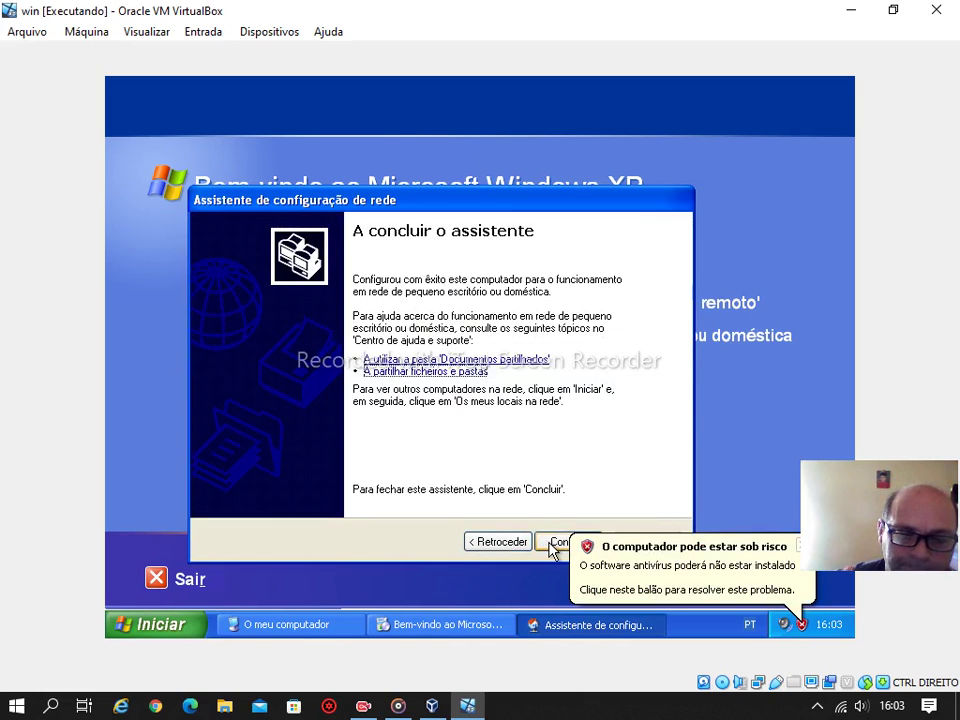
{"action": "left_click", "coordinate": [558, 542]}
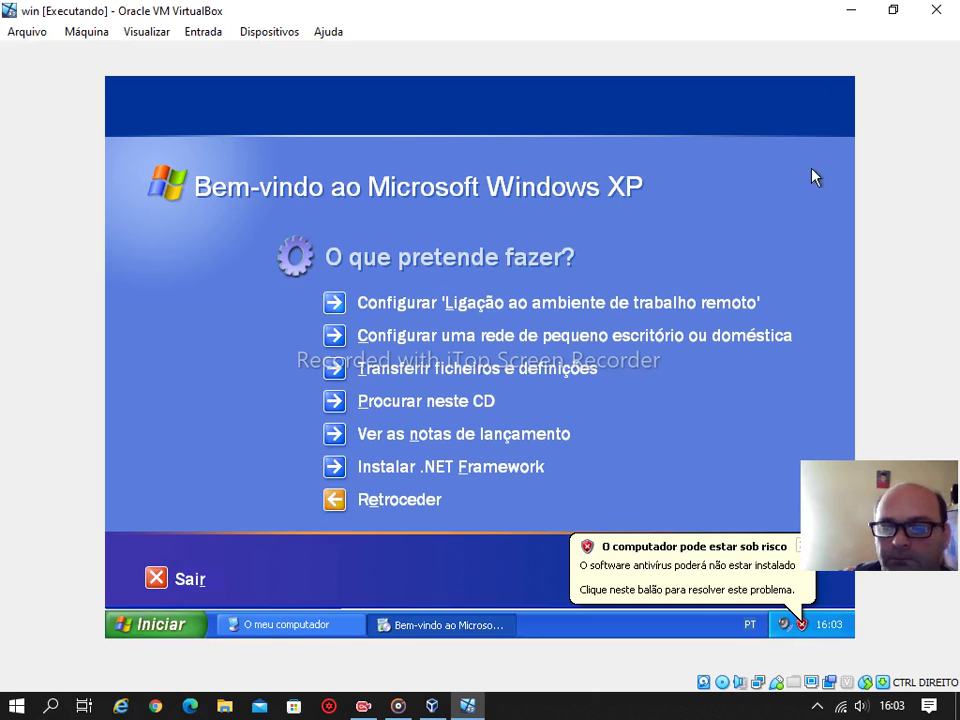
Close the XP welcome screen and browse Disco local (C:), Documentos partilhados and the user's documents folder
{"action": "left_click", "coordinate": [155, 576]}
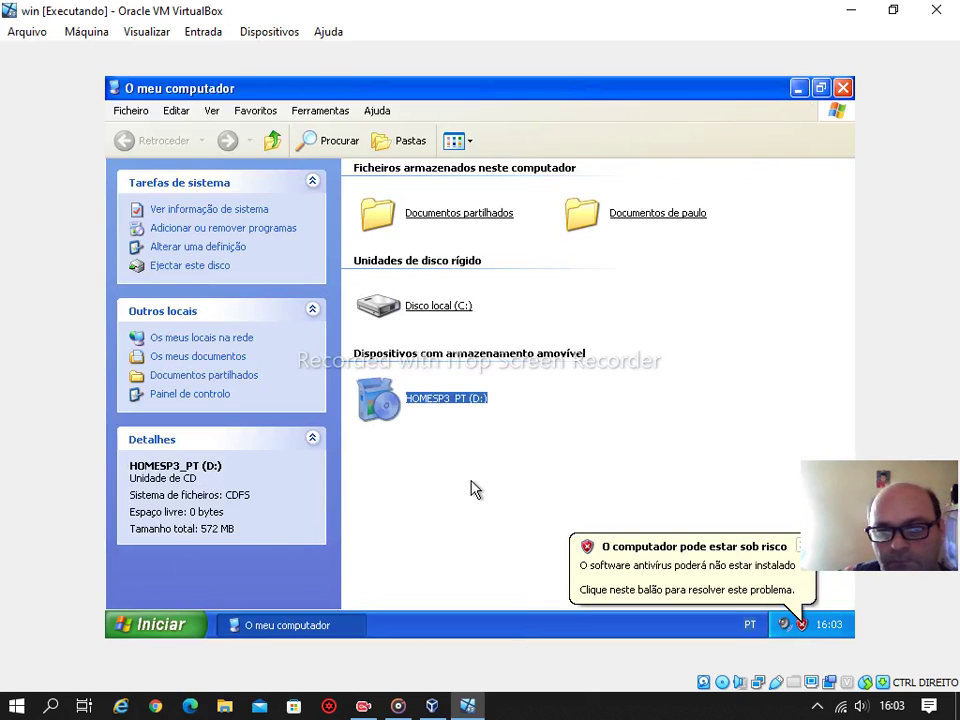
{"action": "double_click", "coordinate": [418, 305]}
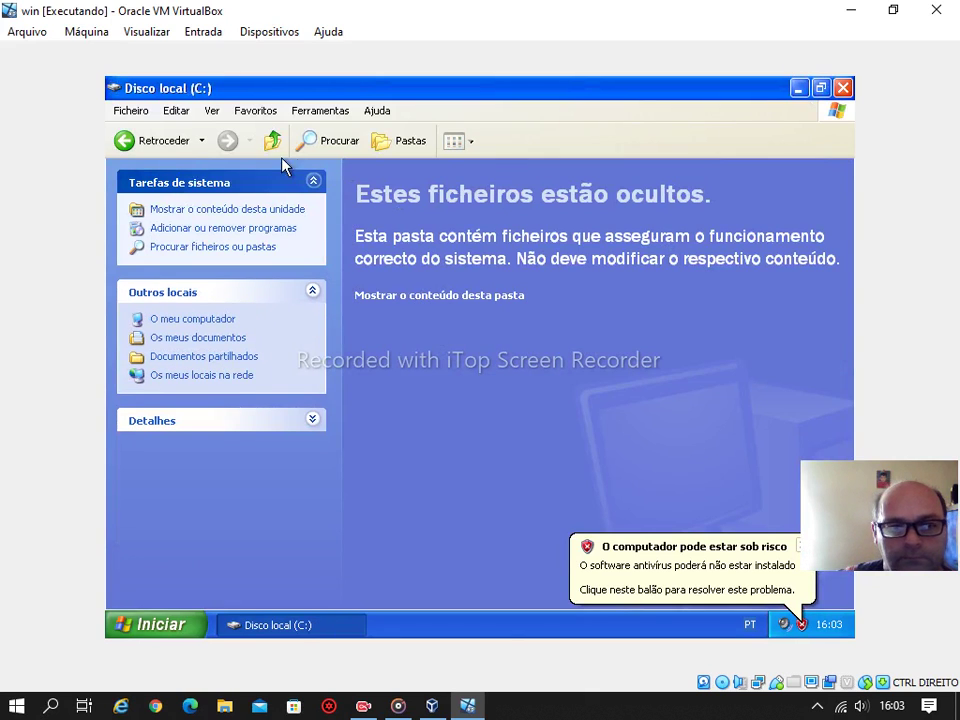
{"action": "left_click", "coordinate": [126, 143]}
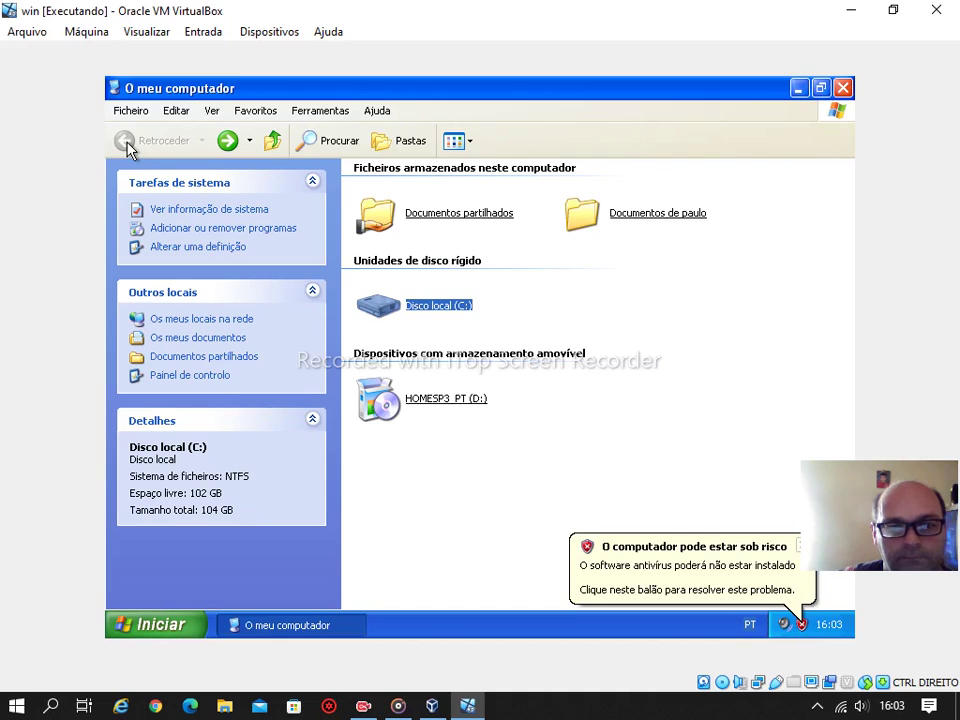
{"action": "left_click", "coordinate": [447, 216]}
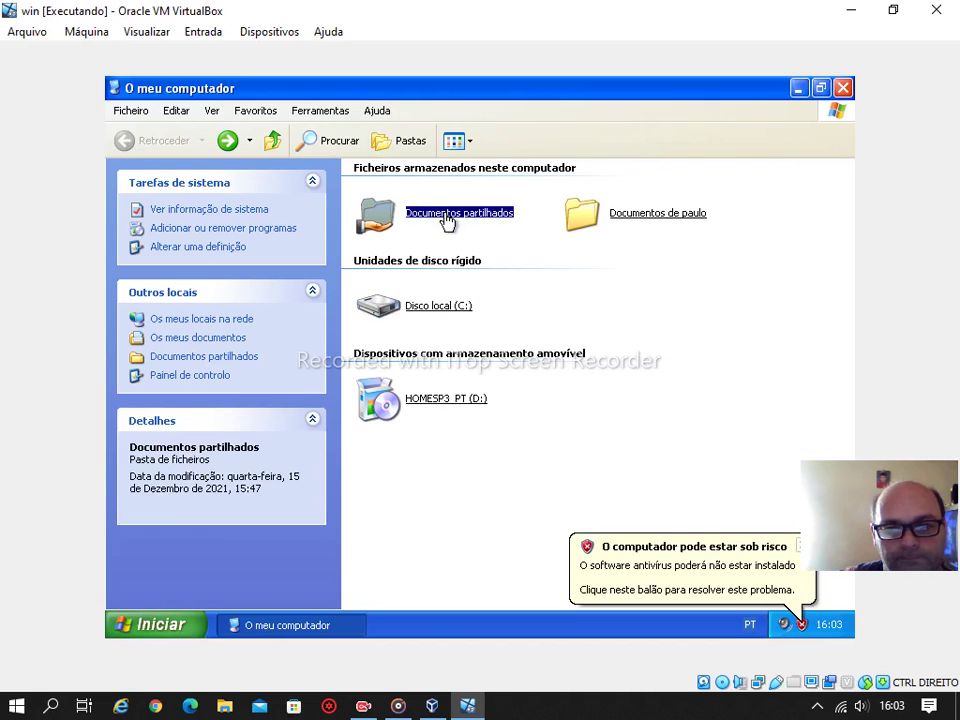
{"action": "left_click", "coordinate": [447, 218]}
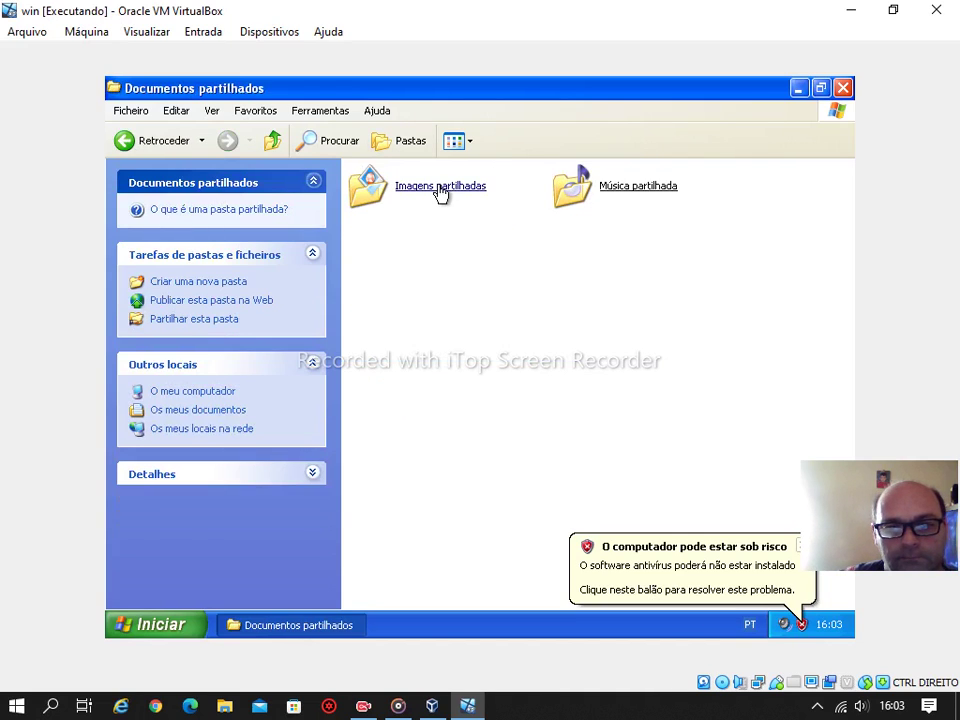
{"action": "left_click", "coordinate": [128, 141]}
{"action": "left_click", "coordinate": [613, 224]}
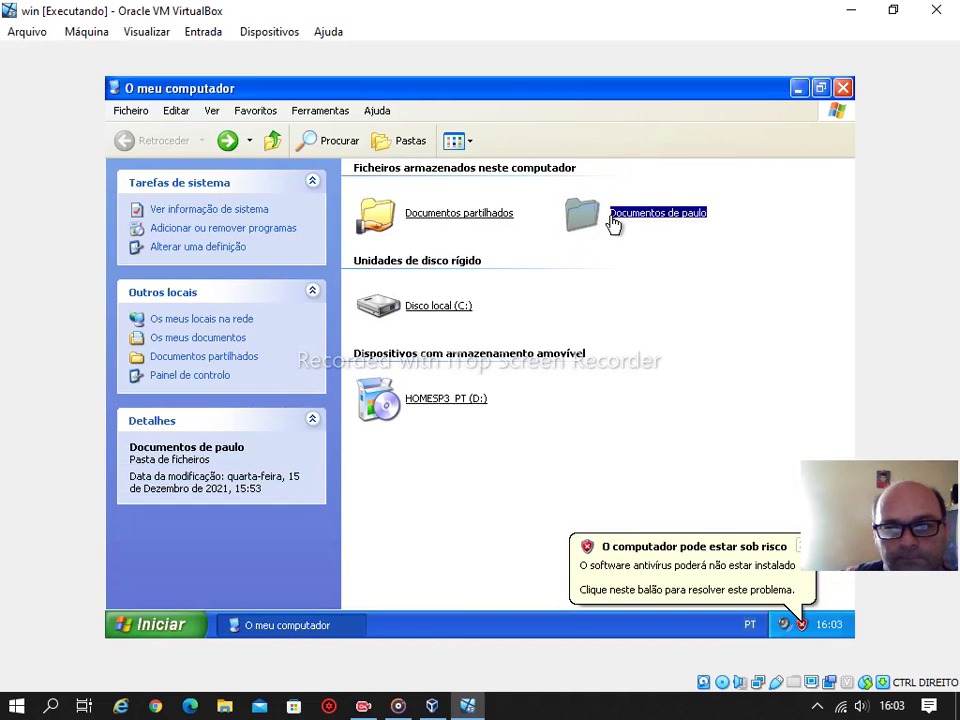
{"action": "double_click", "coordinate": [612, 222]}
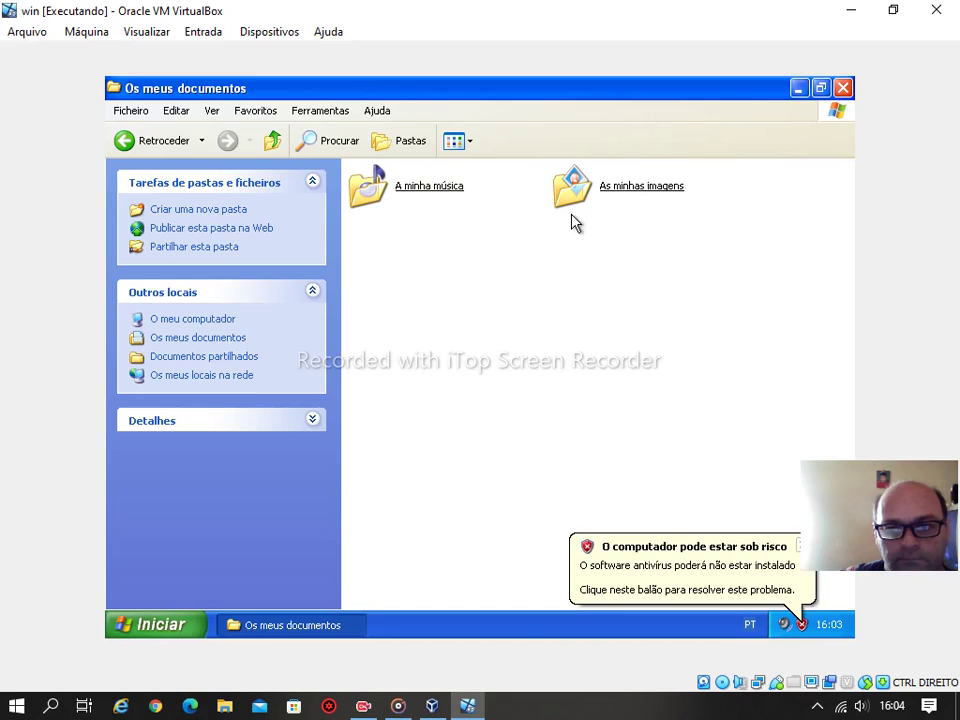
{"action": "left_click", "coordinate": [124, 146]}
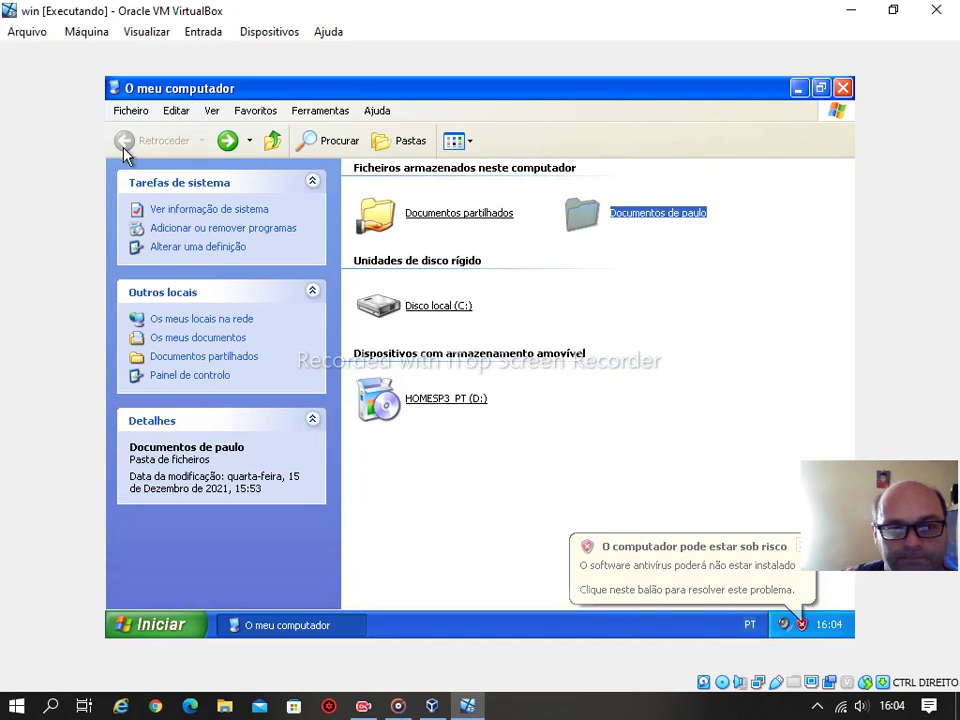
Open the shared documents share in Os meus locais na rede, then return to O meu computador
{"action": "left_click", "coordinate": [213, 322]}
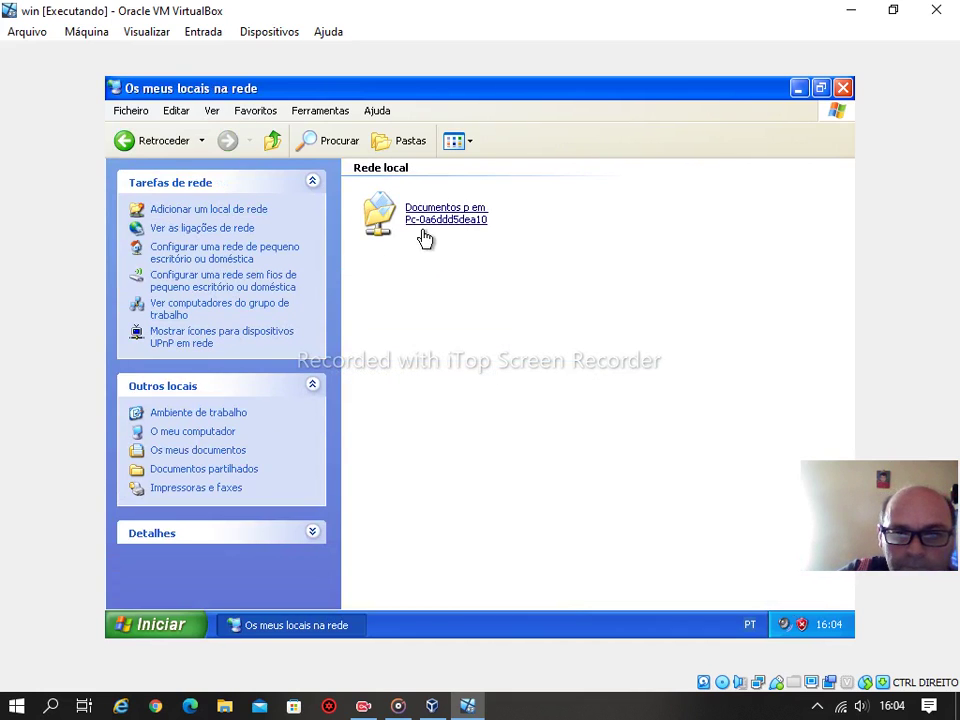
{"action": "double_click", "coordinate": [430, 222]}
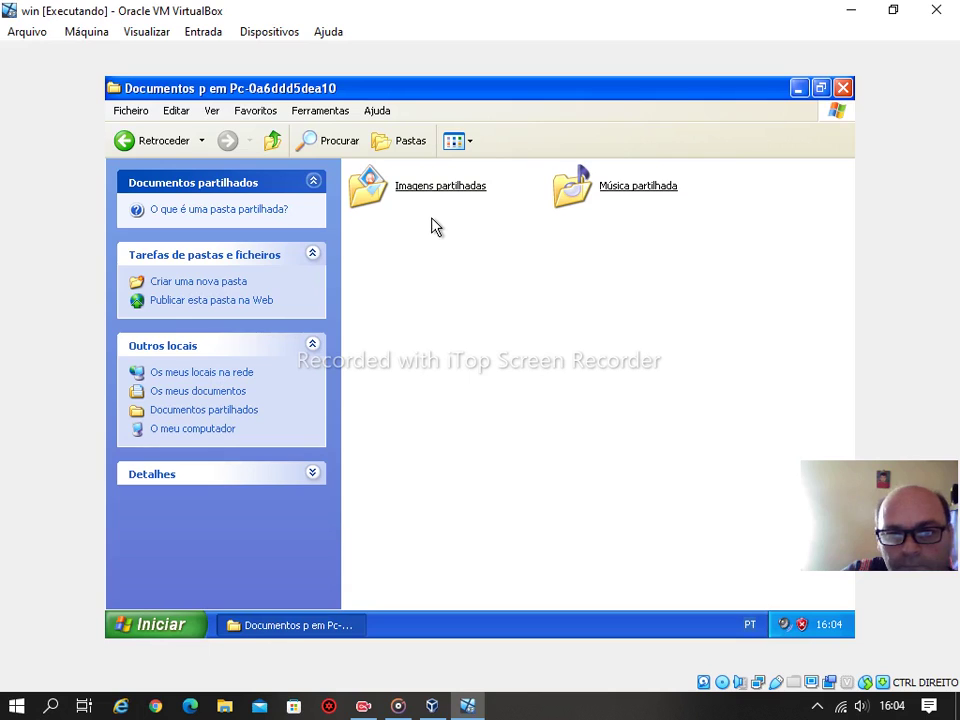
{"action": "left_click", "coordinate": [125, 145]}
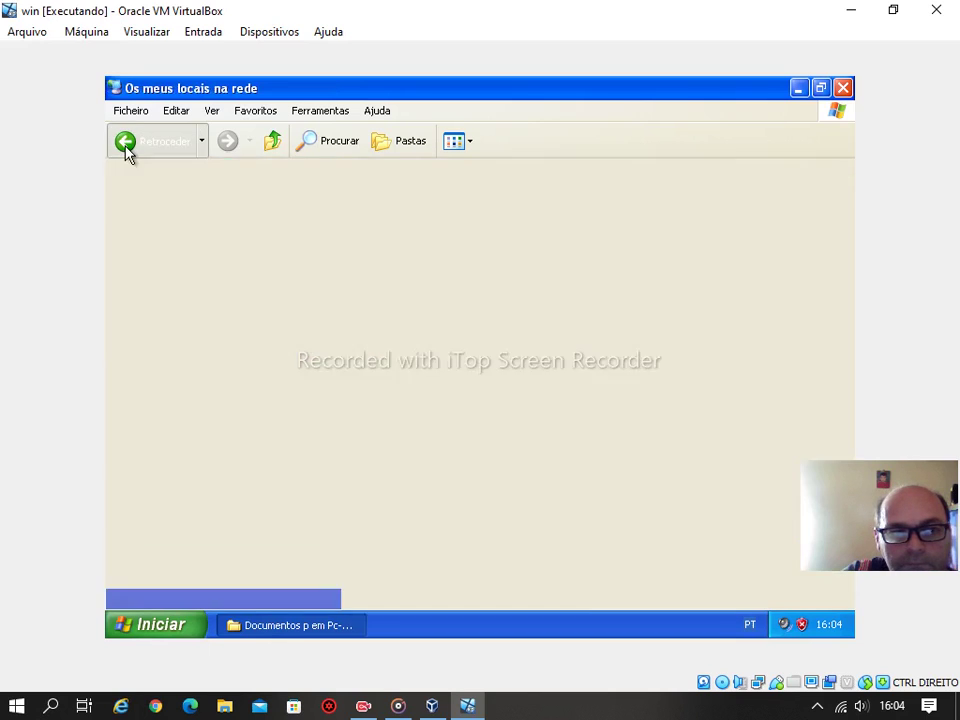
{"action": "left_click", "coordinate": [125, 145]}
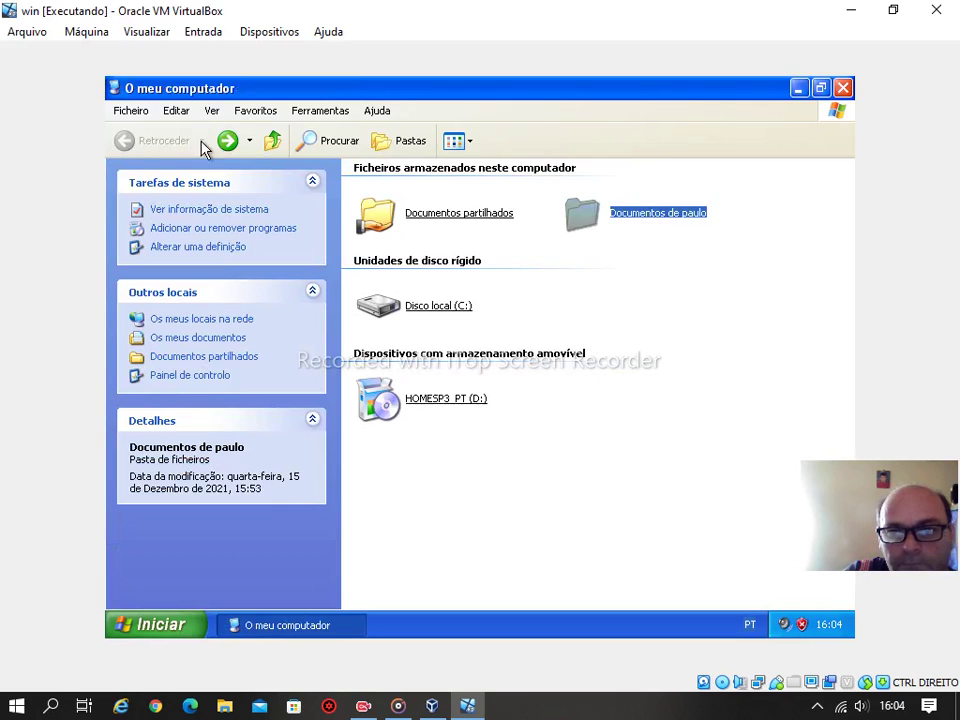
Insert the Guest Additions 6.0.8 CD and install into the default C:\Programas\Oracle\VirtualBox Guest Additions folder
{"action": "left_click", "coordinate": [269, 31]}
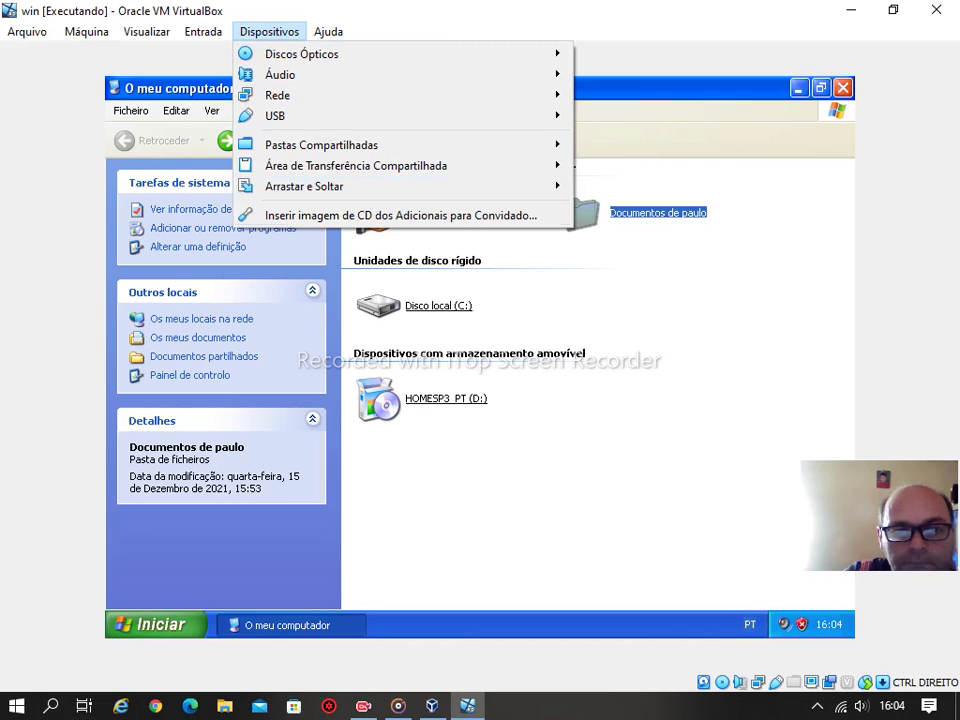
{"action": "left_click", "coordinate": [400, 215]}
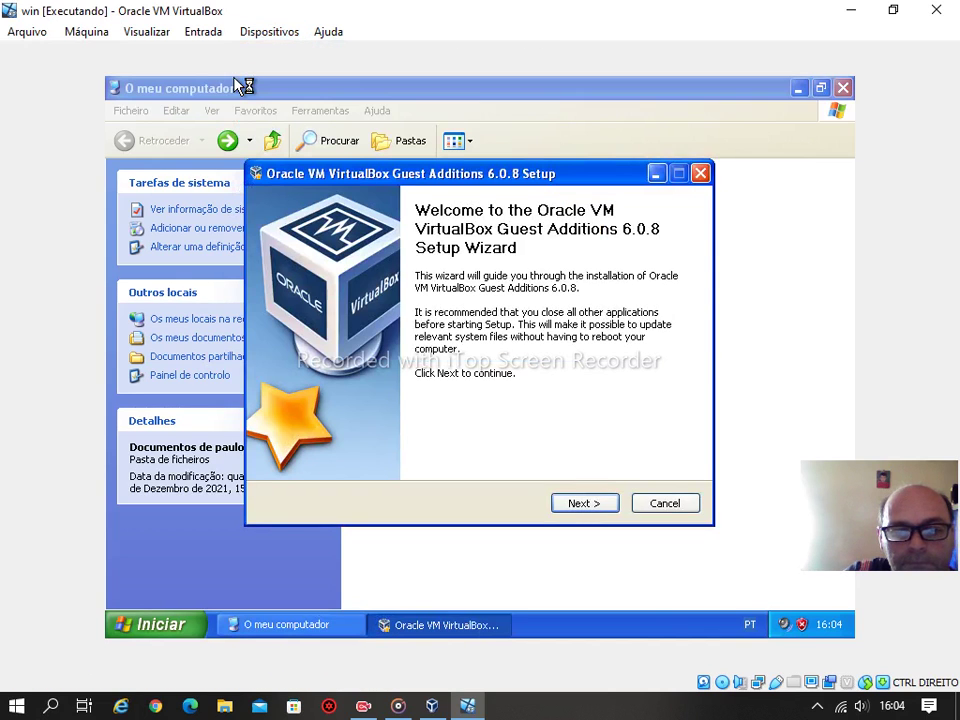
{"action": "left_click", "coordinate": [580, 506]}
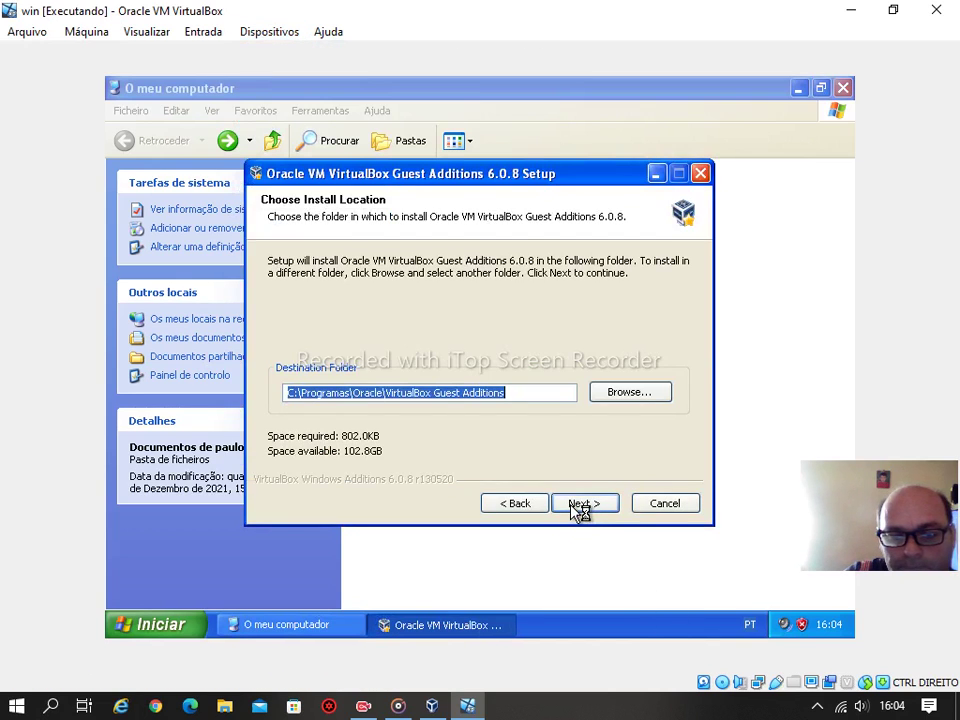
{"action": "left_click", "coordinate": [580, 506]}
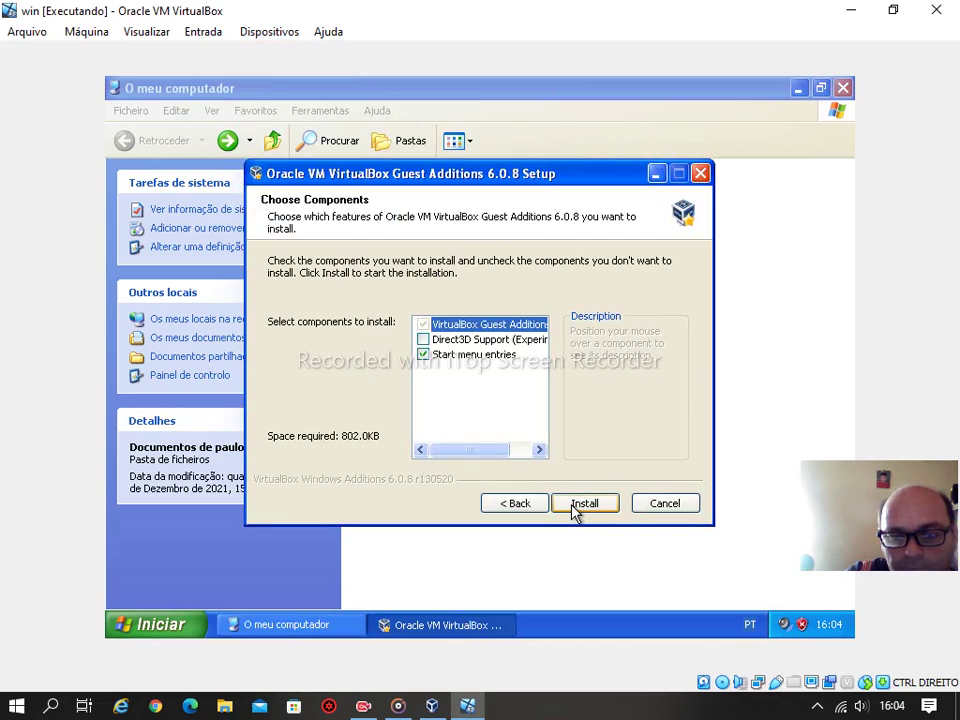
{"action": "left_click", "coordinate": [576, 506]}
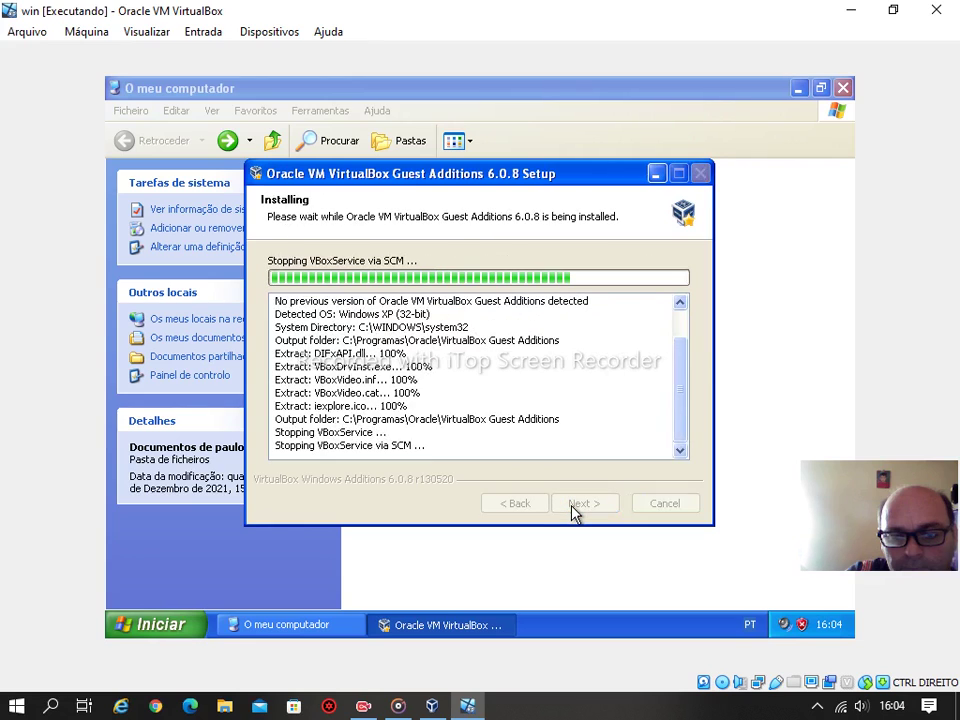
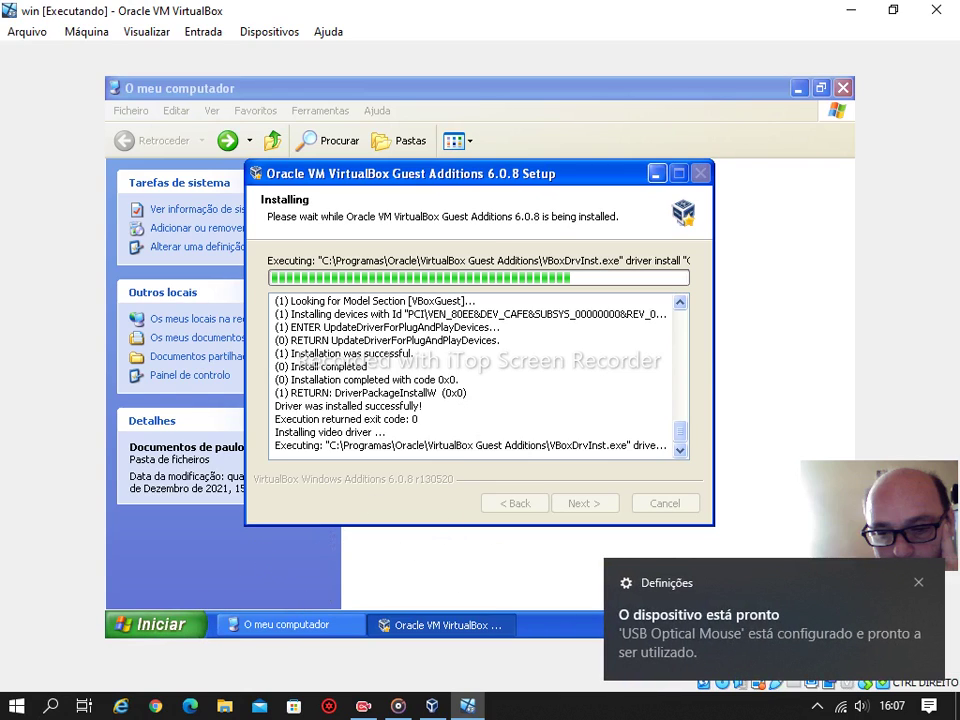
Dismiss the host's USB mouse notification and its settings window to return to the installer
{"action": "key", "text": "F9"}
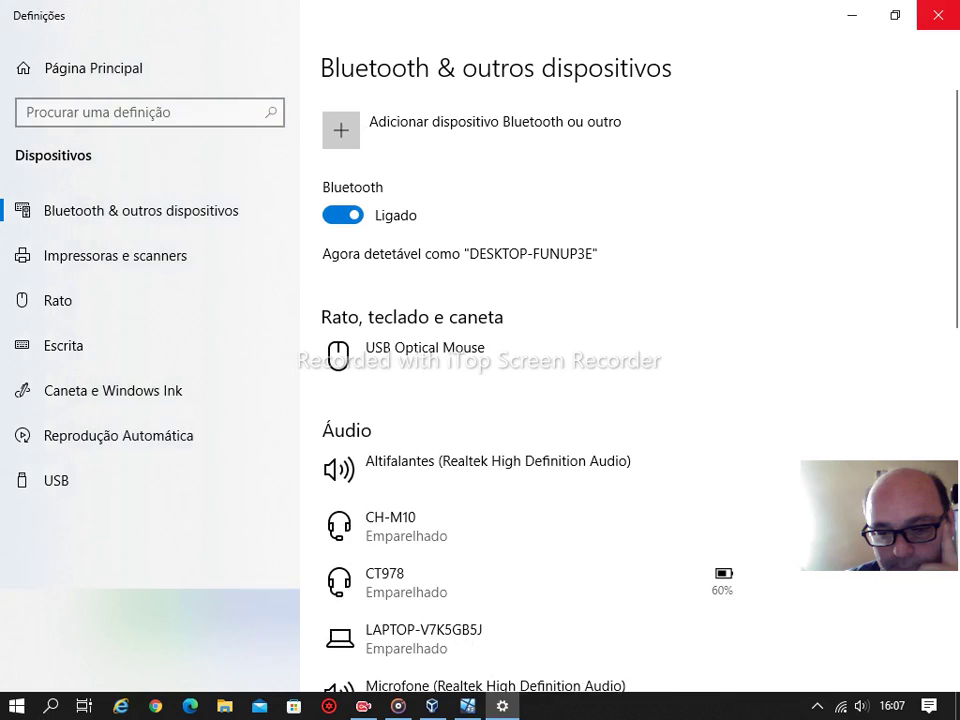
{"action": "left_click", "coordinate": [938, 14]}
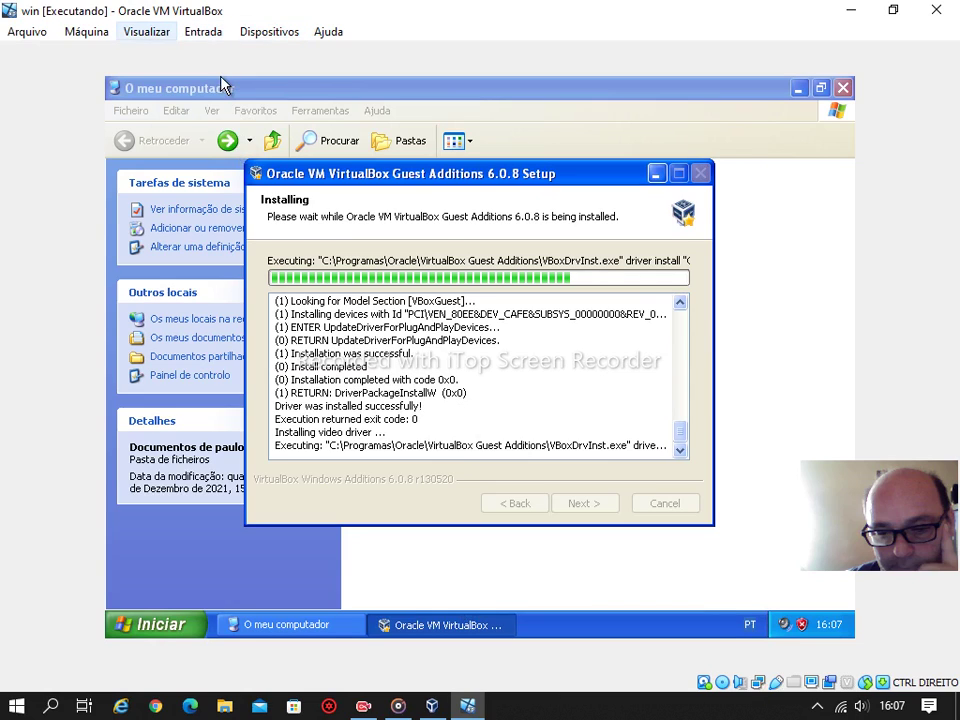
Move from the Visualizar menu to the Entrada menu for keyboard and mouse integration
{"action": "left_click", "coordinate": [146, 31]}
{"action": "mouse_move", "coordinate": [203, 31]}
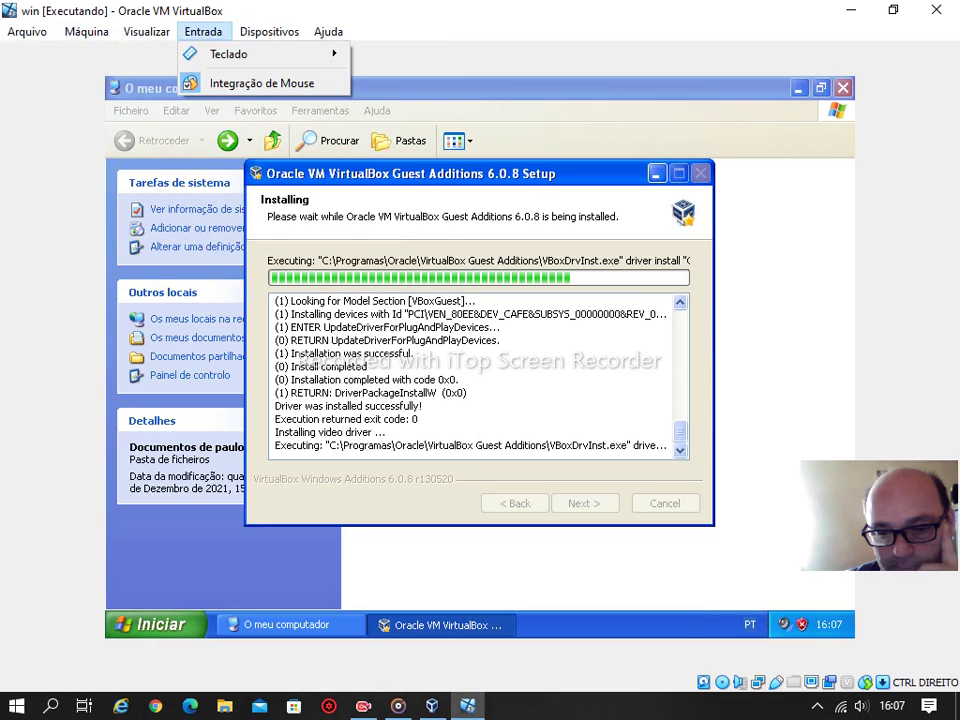
{"action": "left_click", "coordinate": [221, 84]}
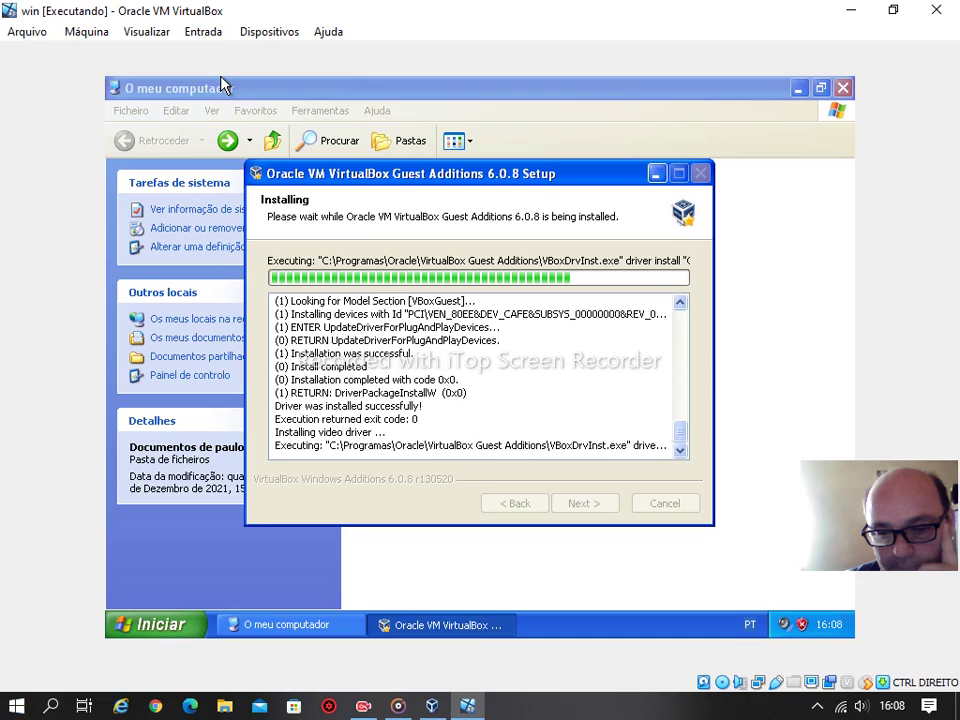
{"action": "left_click", "coordinate": [203, 31]}
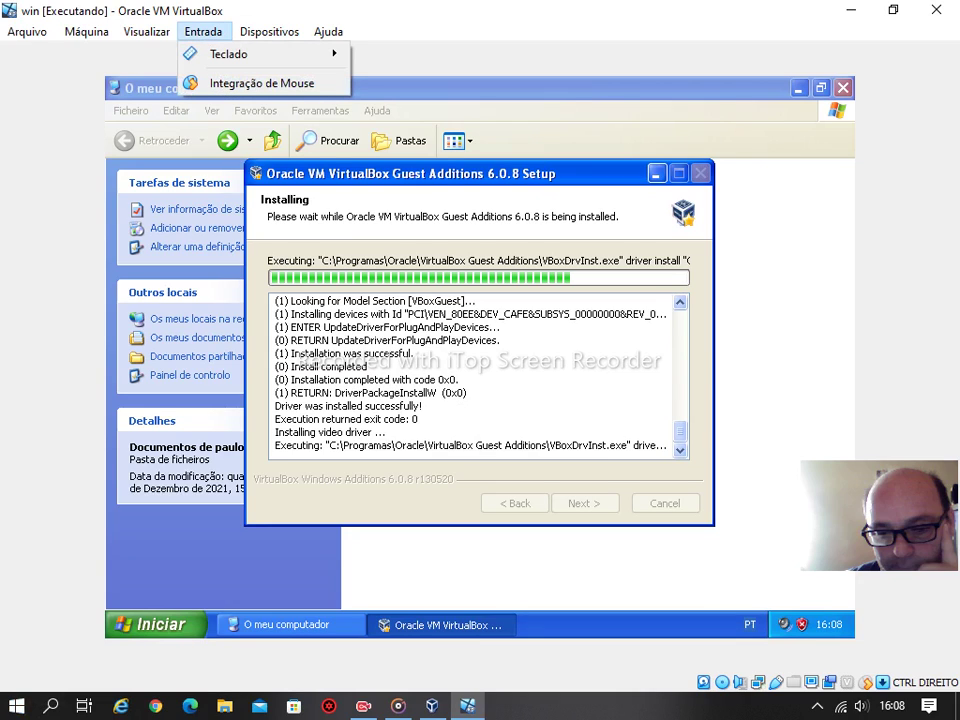
Unplug the VM's virtual network cable from Dispositivos > Rede
{"action": "mouse_move", "coordinate": [269, 31]}
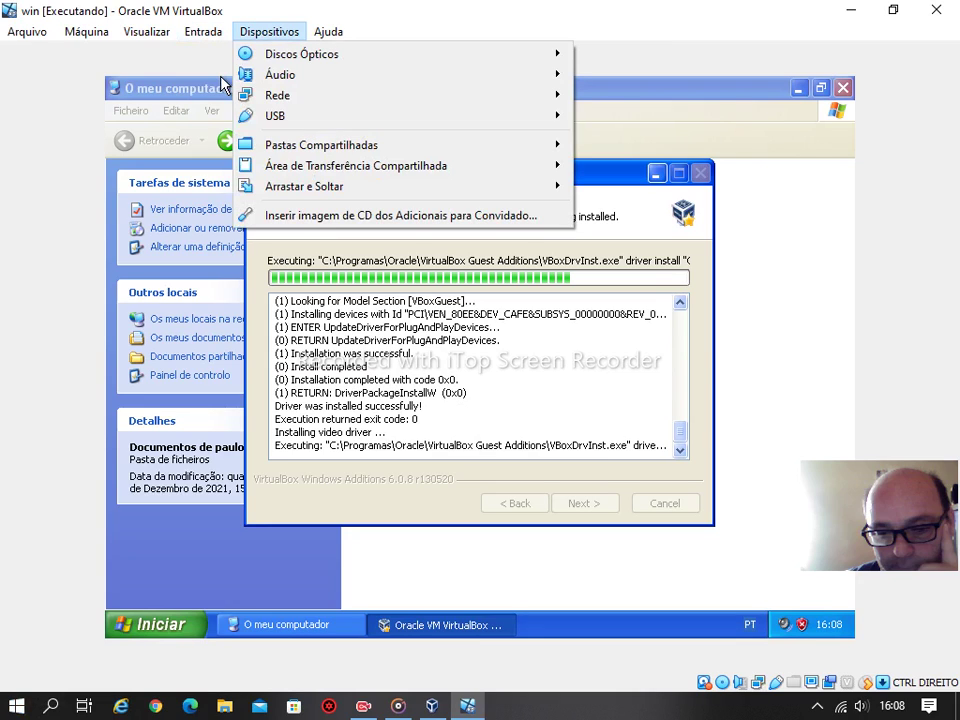
{"action": "mouse_move", "coordinate": [278, 95]}
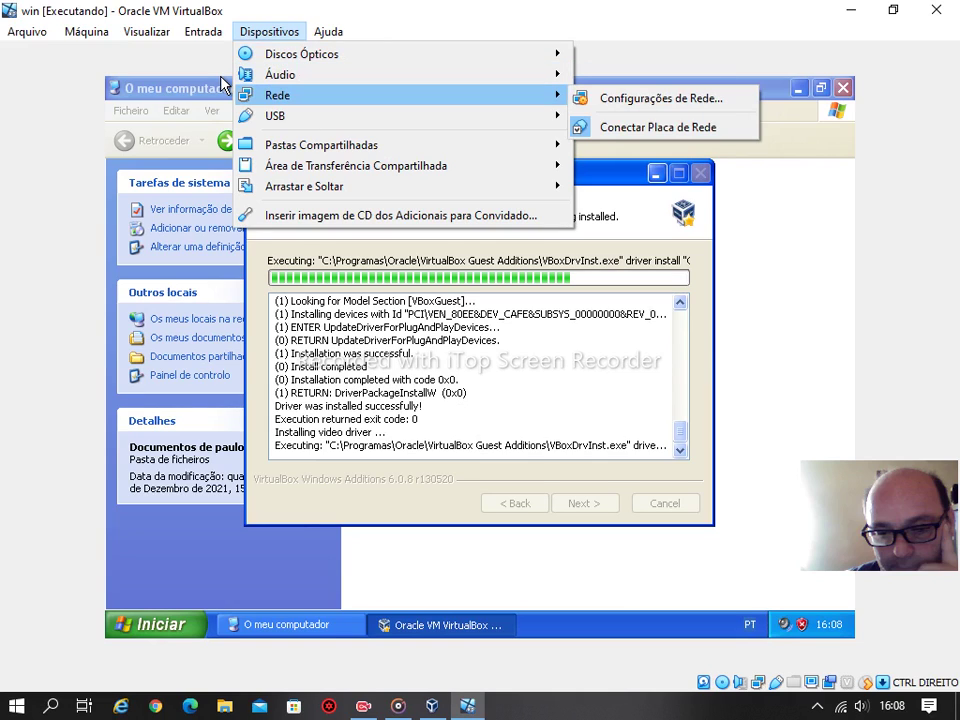
{"action": "key", "text": "Right"}
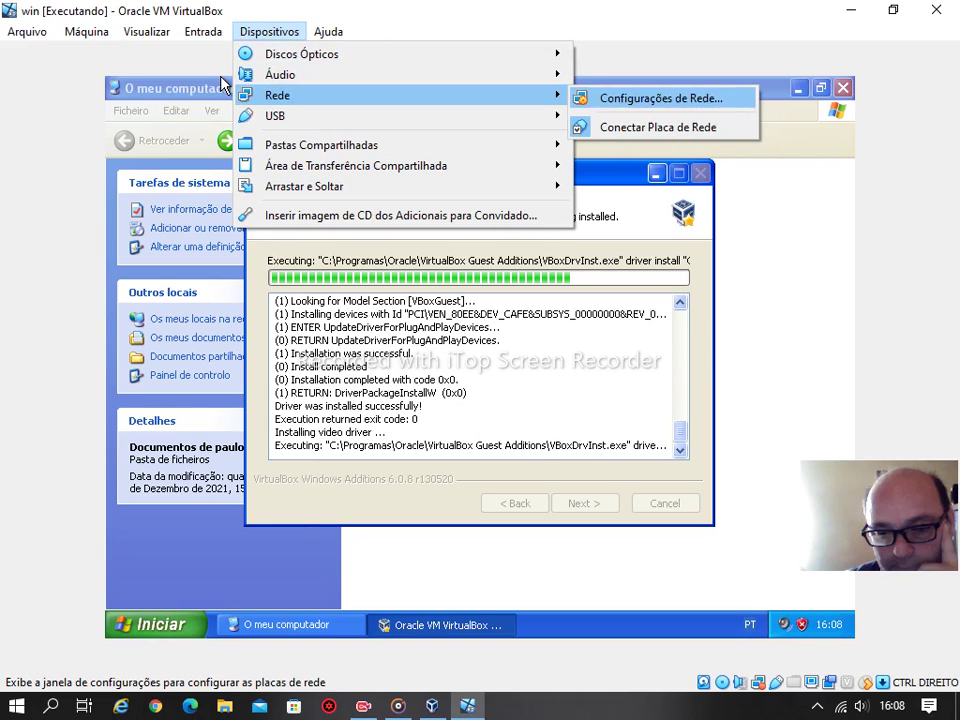
{"action": "key", "text": "Down"}
{"action": "key", "text": "Return"}
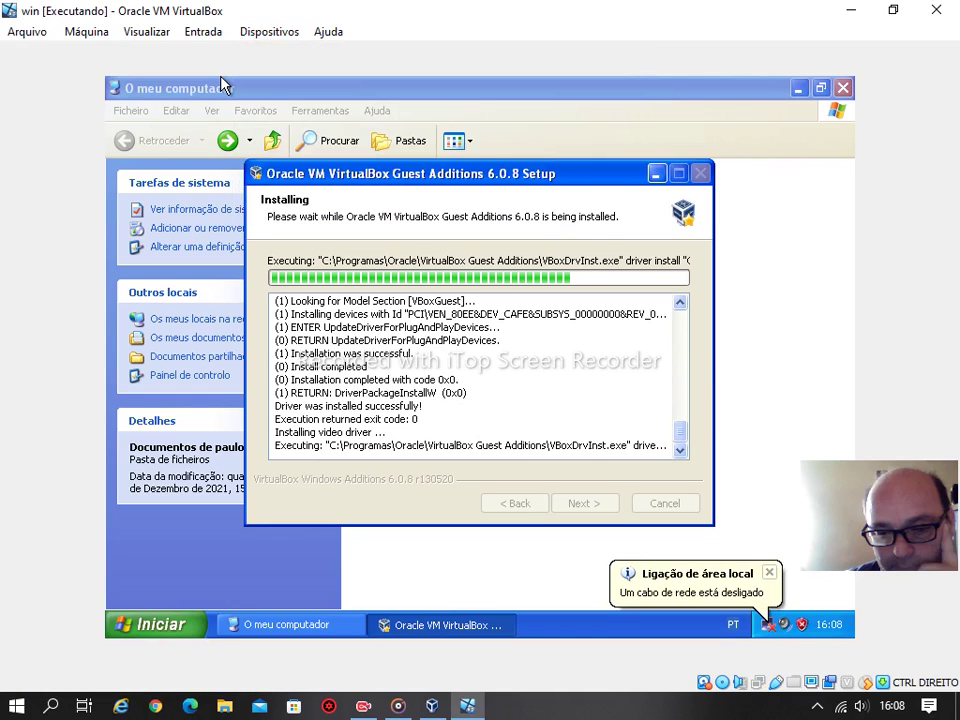
Reconnect the virtual network cable from the Dispositivos > Rede menu
{"action": "key", "text": "alt"}
{"action": "key", "text": "Left"}
{"action": "key", "text": "Left"}
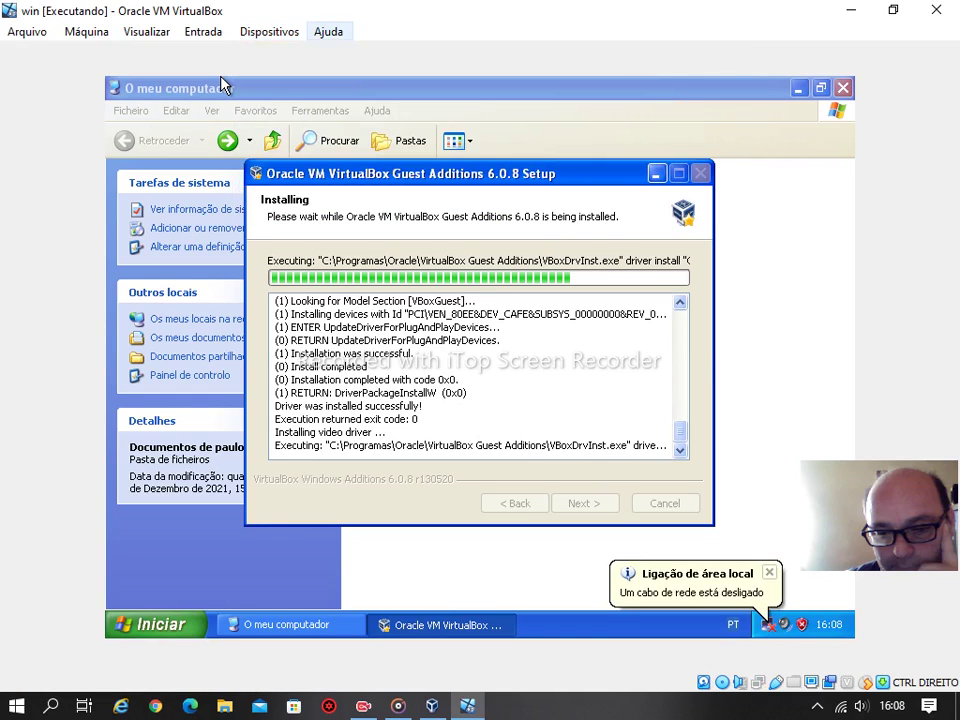
{"action": "key", "text": "Down"}
{"action": "key", "text": "Down"}
{"action": "key", "text": "Down"}
{"action": "key", "text": "Right"}
{"action": "key", "text": "Down"}
{"action": "key", "text": "Up"}
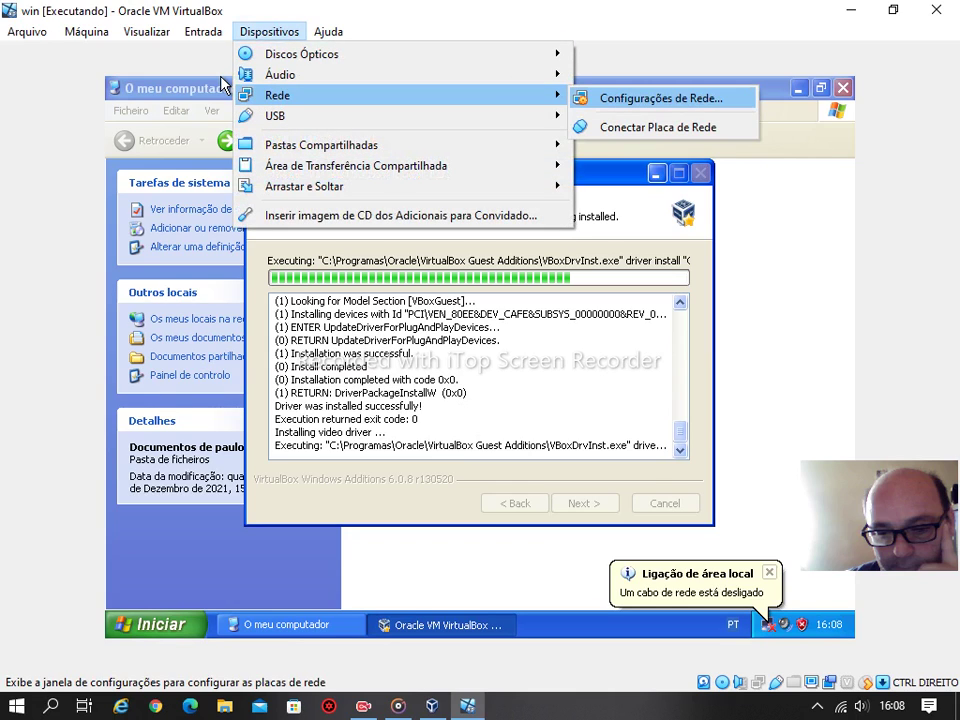
{"action": "key", "text": "Down"}
{"action": "key", "text": "Return"}
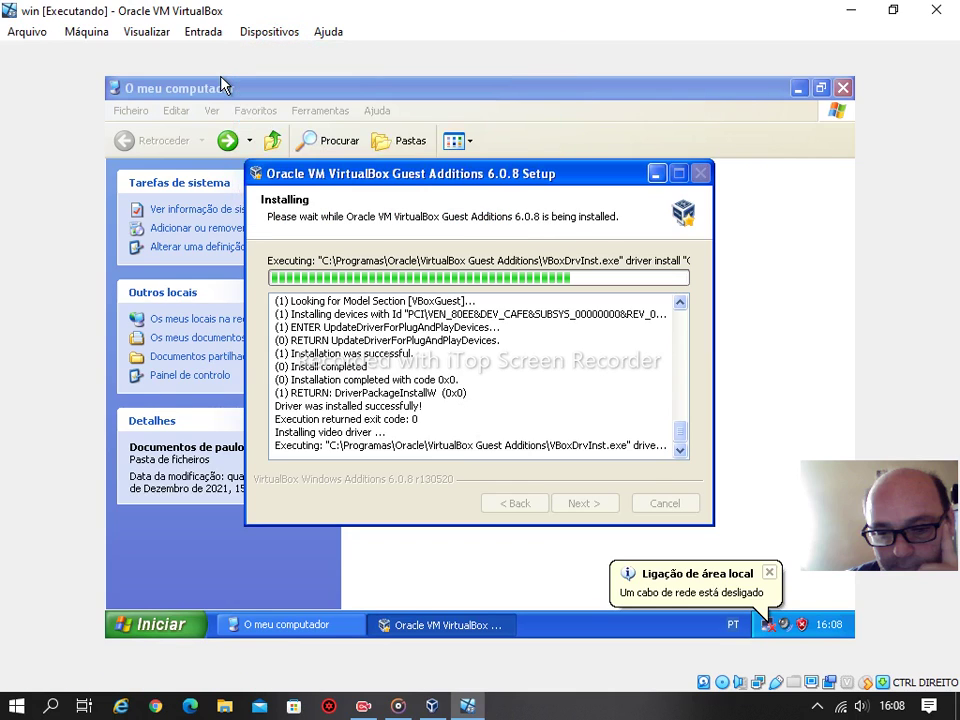
Open Dispositivos > Rede > Configurações de Rede... for the VM
{"action": "key", "text": "alt"}
{"action": "key", "text": "Left"}
{"action": "key", "text": "Left"}
{"action": "key", "text": "Down"}
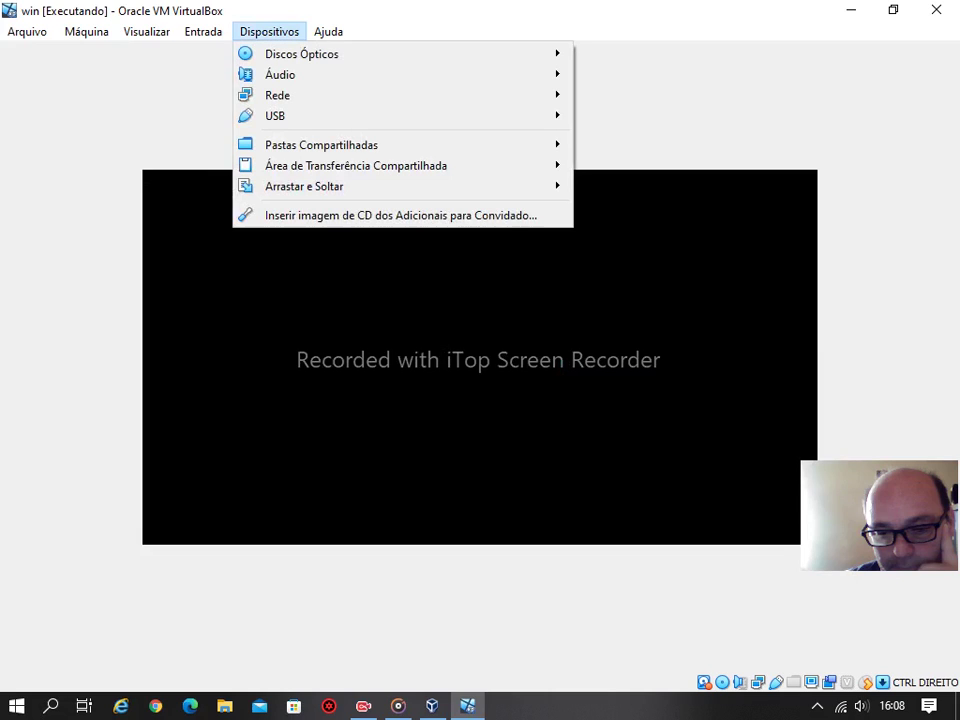
{"action": "key", "text": "Down"}
{"action": "key", "text": "Down"}
{"action": "key", "text": "Down"}
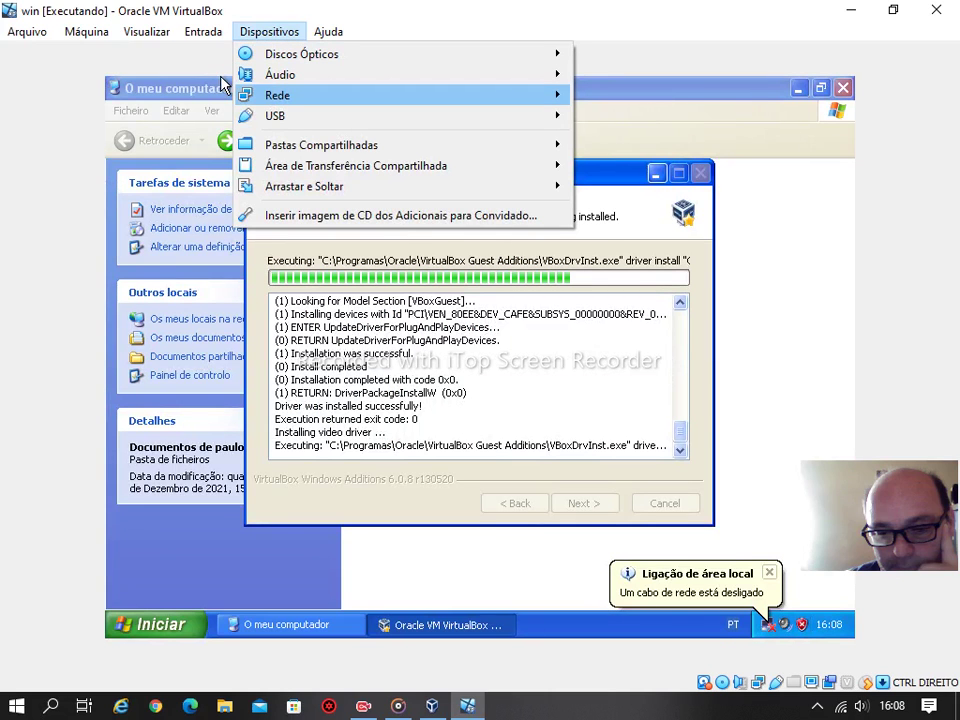
{"action": "key", "text": "Right"}
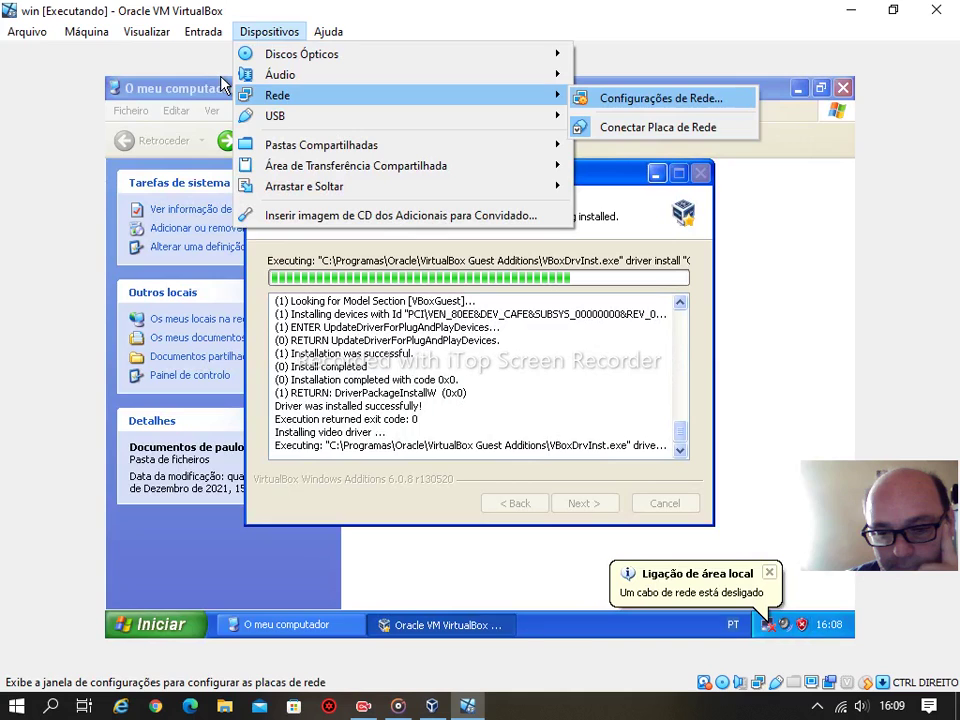
{"action": "key", "text": "Return"}
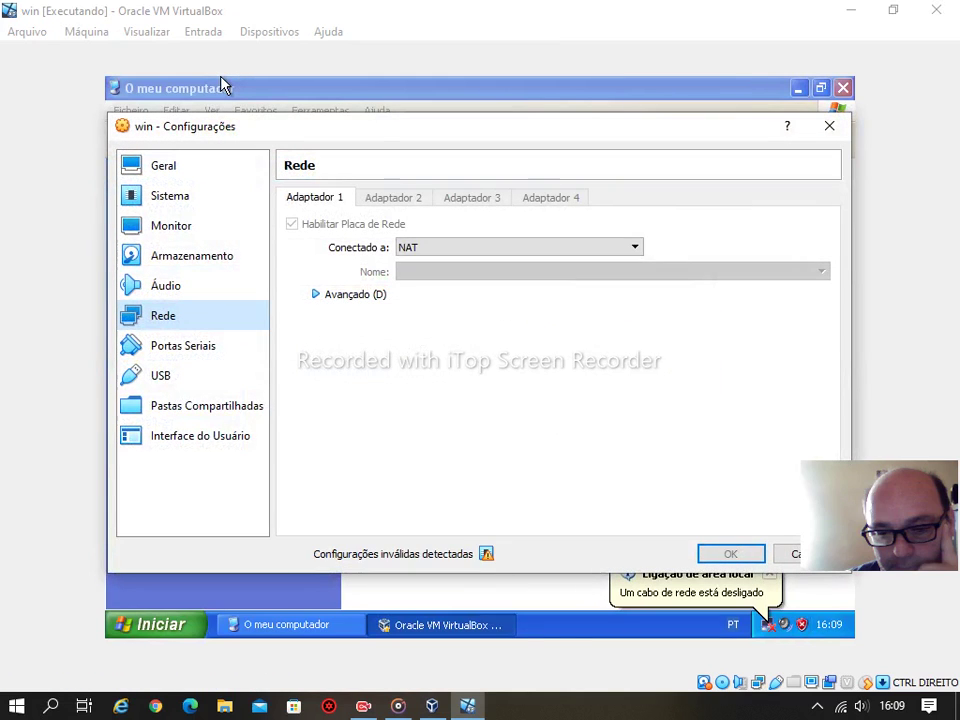
Attach Adapter 1 to Placa em modo Bridge on Realtek PCIe GbE Family Controller, then close settings
{"action": "key", "text": "alt+Down"}
{"action": "key", "text": "Up"}
{"action": "key", "text": "Down"}
{"action": "key", "text": "Down"}
{"action": "key", "text": "Down"}
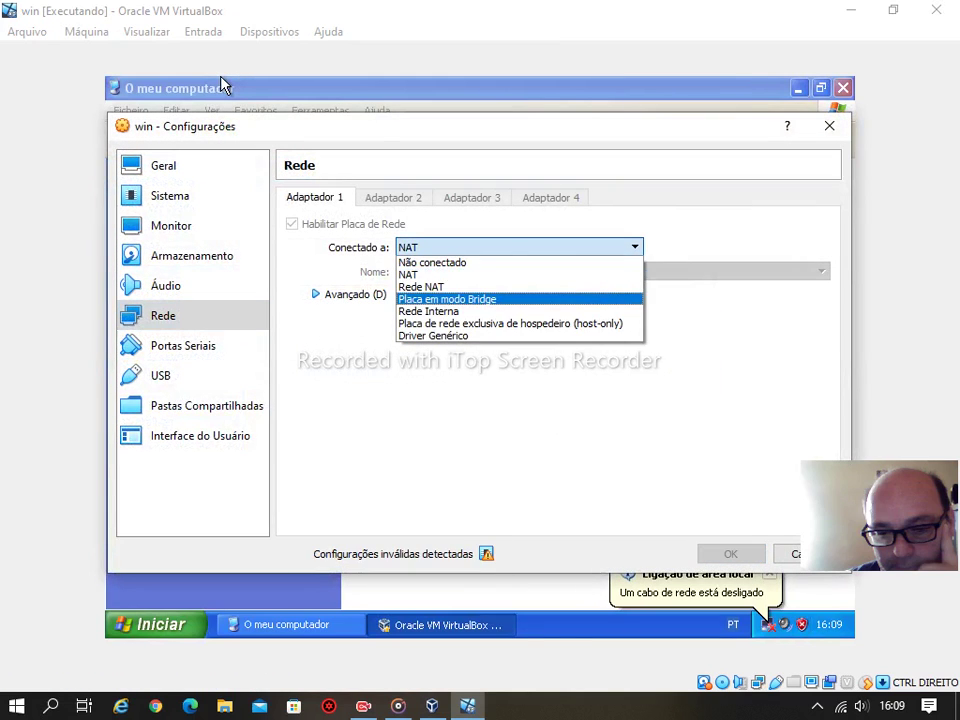
{"action": "key", "text": "Return"}
{"action": "key", "text": "Tab"}
{"action": "key", "text": "alt+Down"}
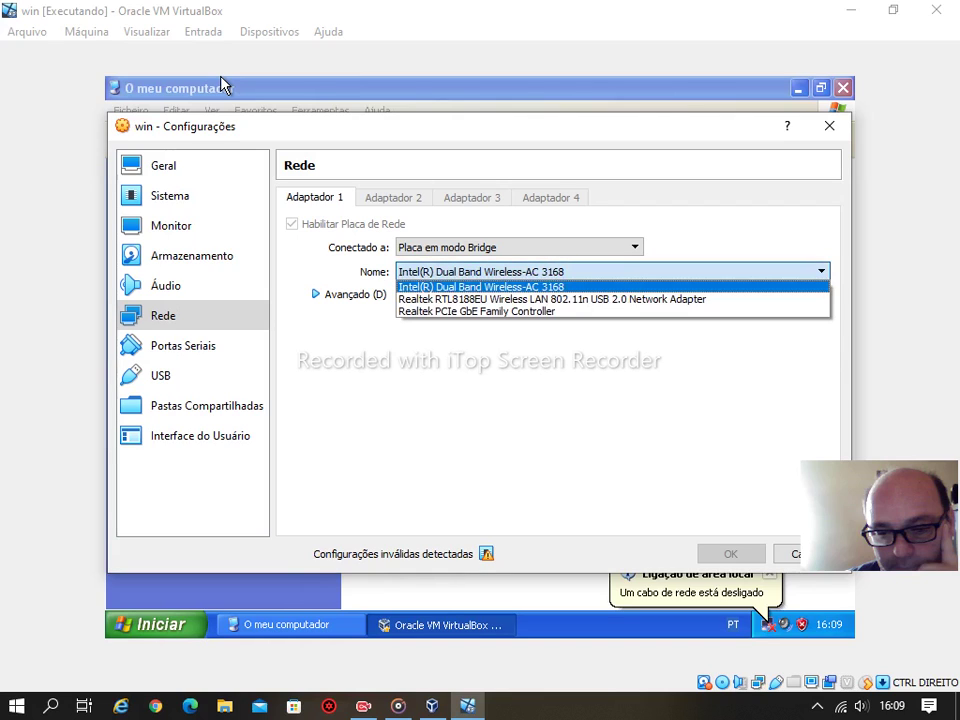
{"action": "key", "text": "Down"}
{"action": "key", "text": "Down"}
{"action": "key", "text": "Return"}
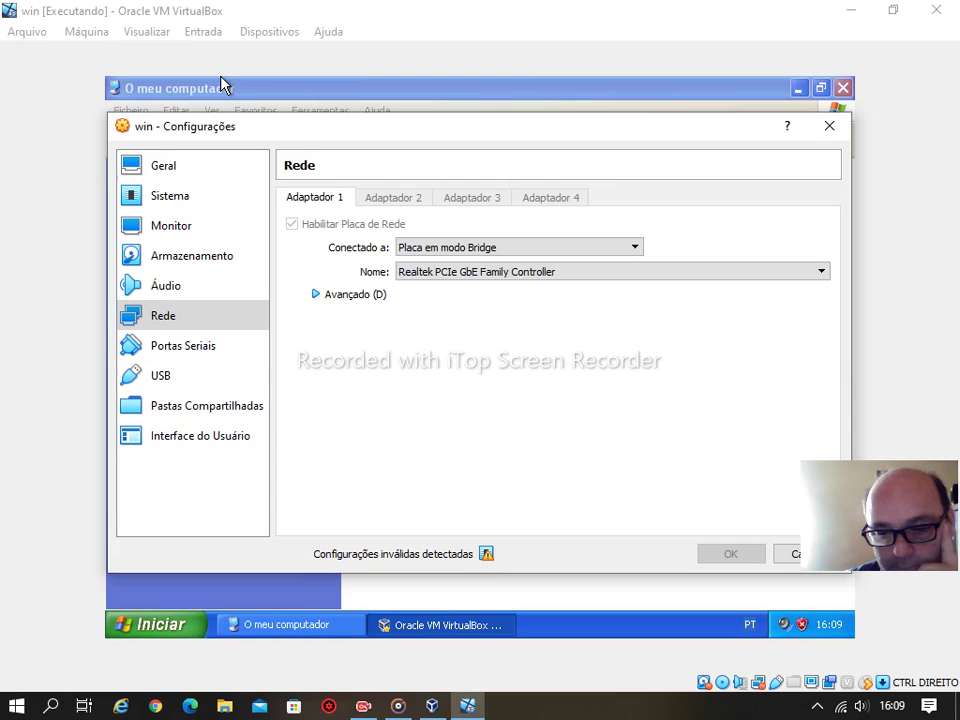
{"action": "key", "text": "Escape"}
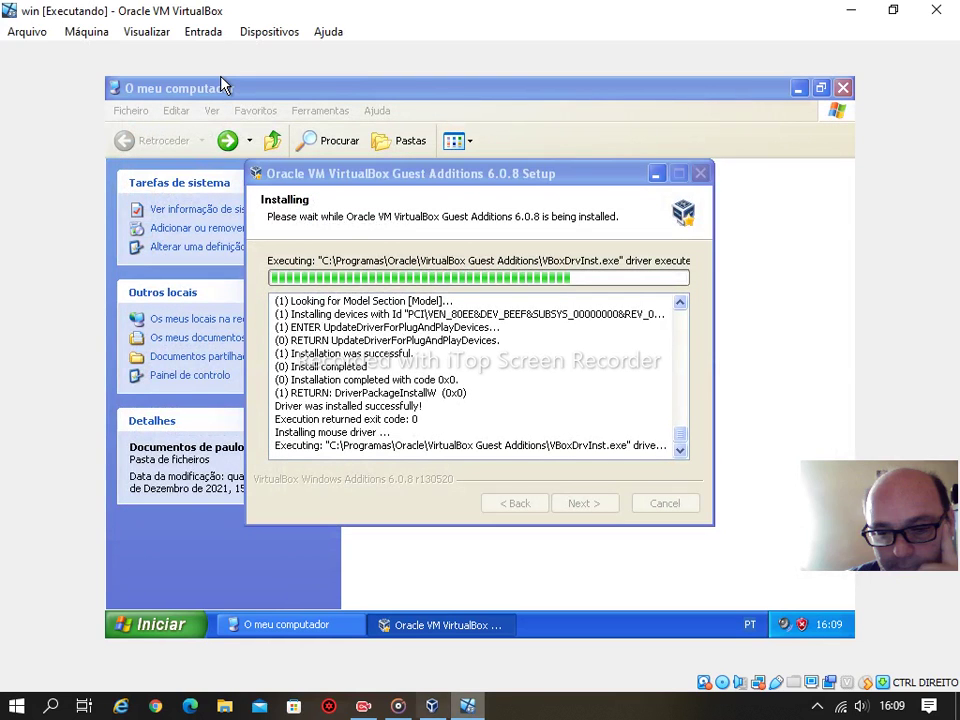
Briefly bring up the VirtualBox Manager, then minimize it while the setup finishes
{"action": "left_click", "coordinate": [432, 706]}
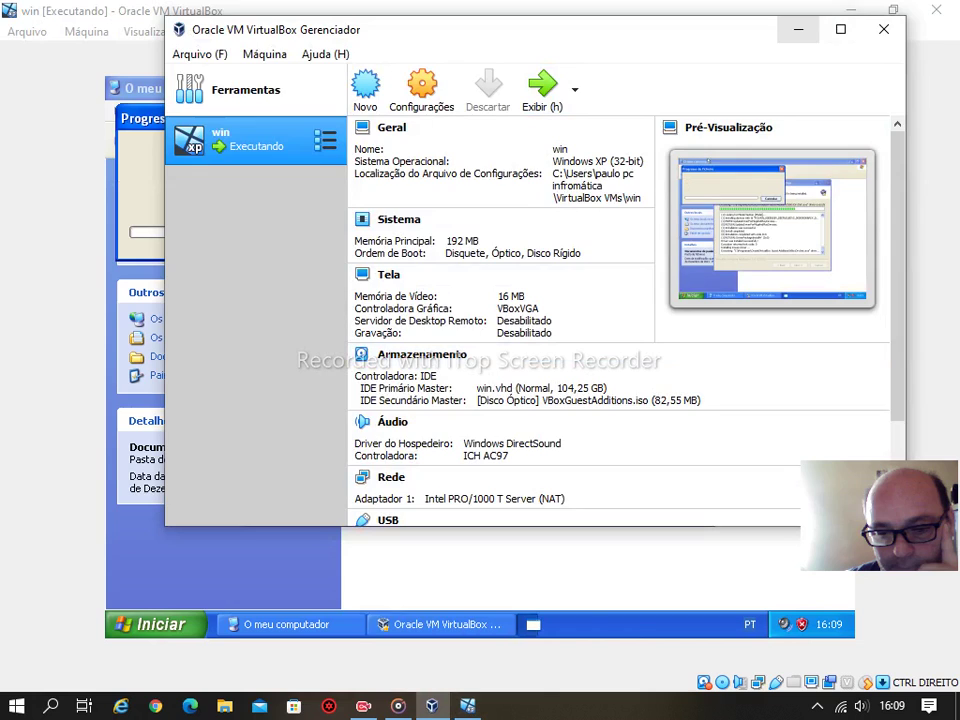
{"action": "left_click", "coordinate": [798, 29]}
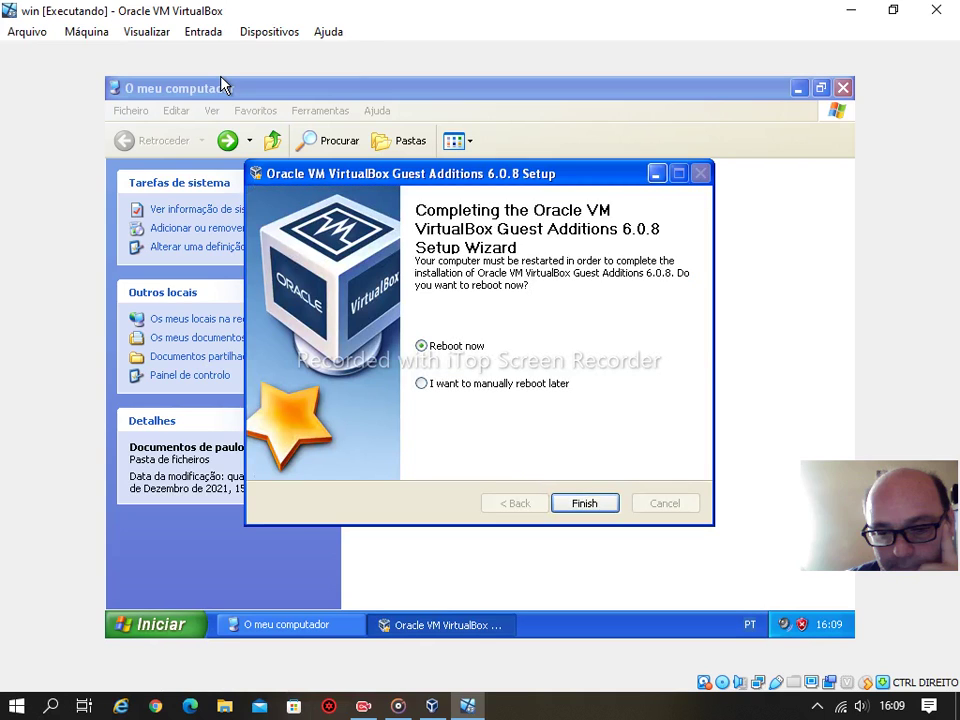
Dismiss the mouse-capture notice and finish Guest Additions setup with 'Reboot now' selected
{"action": "left_click", "coordinate": [222, 85]}
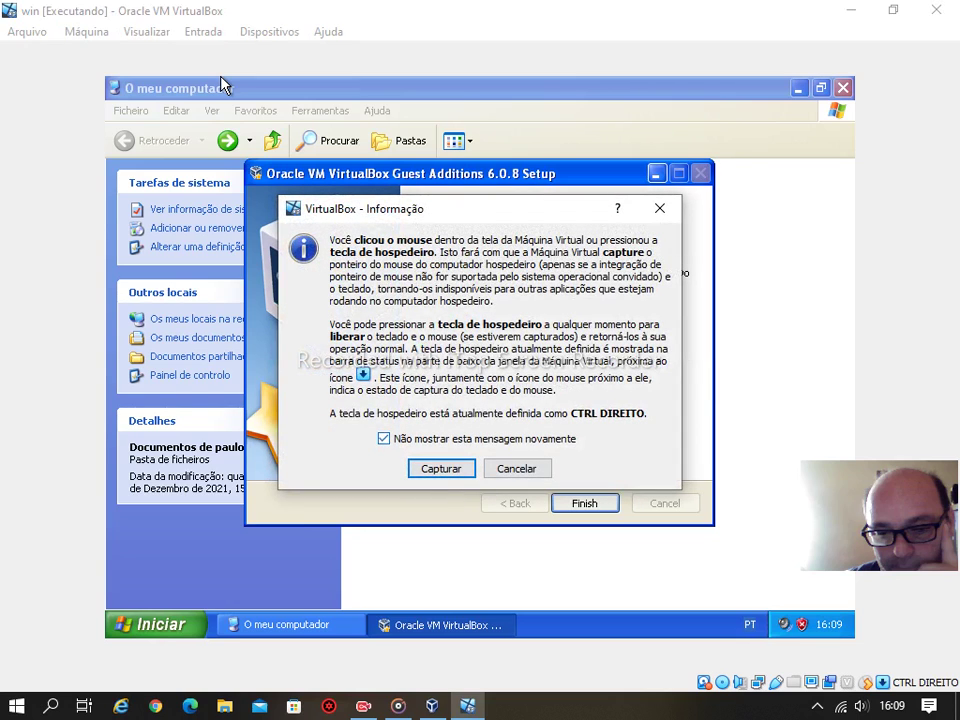
{"action": "key", "text": "Return"}
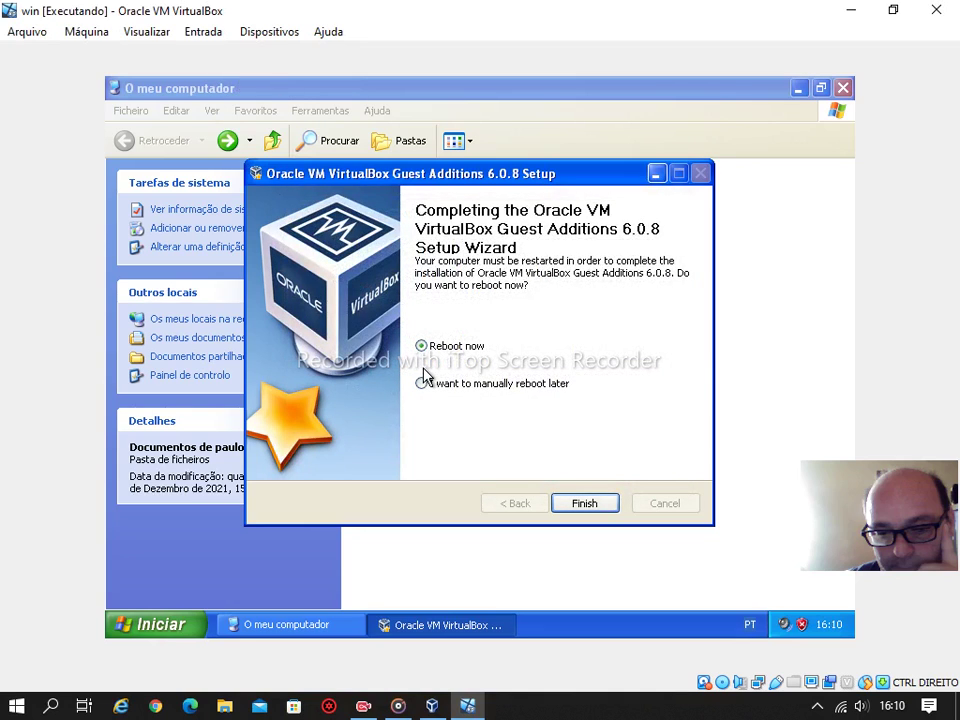
{"action": "left_click", "coordinate": [592, 510]}
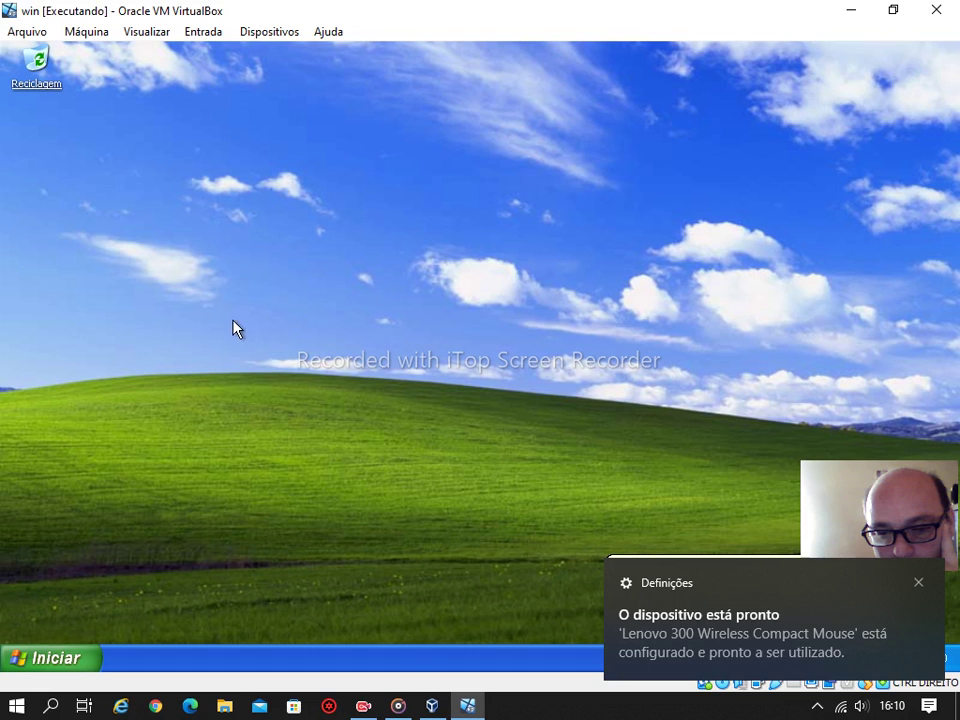
Wait for the XP guest to reboot, then bring up the desktop's context menu
{"action": "right_click", "coordinate": [296, 249]}
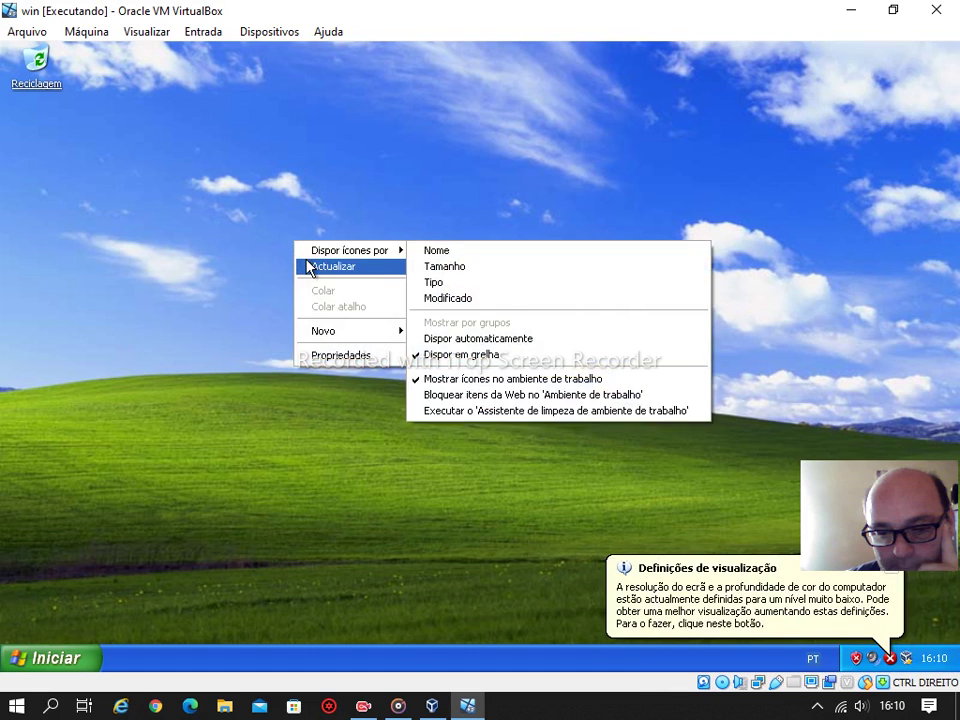
Refresh the XP desktop twice and dismiss the low display-settings warning balloon
{"action": "left_click", "coordinate": [308, 266]}
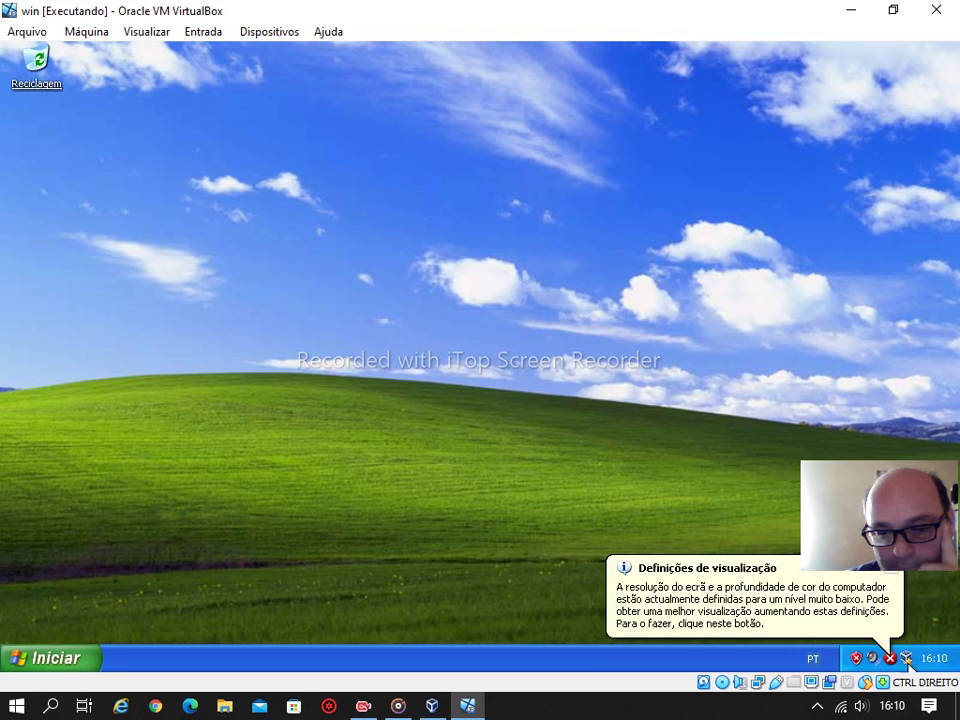
{"action": "left_click", "coordinate": [755, 597]}
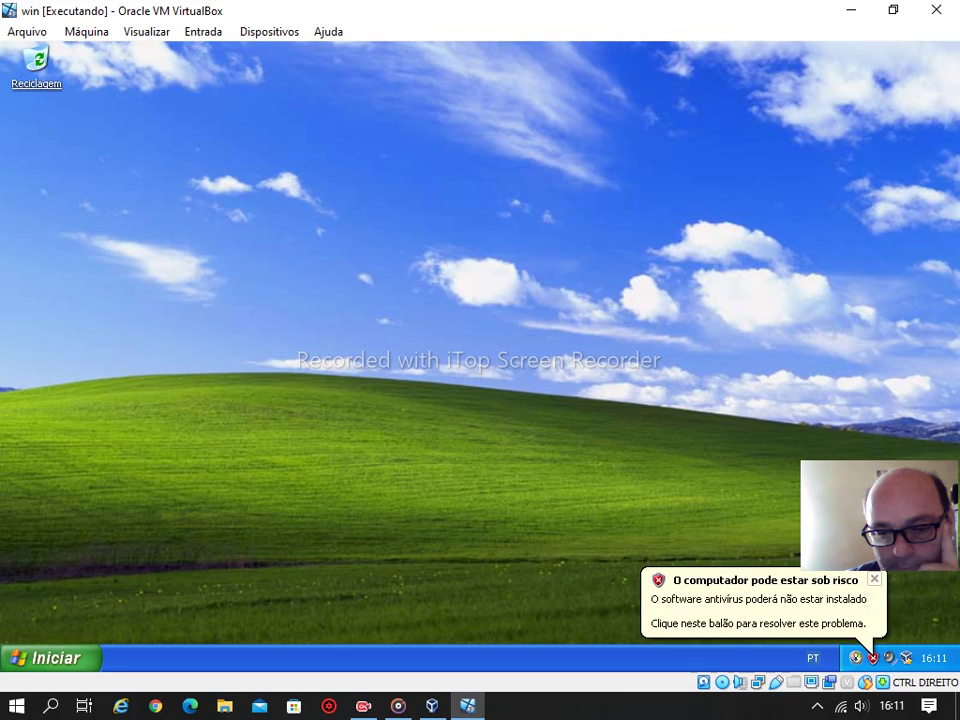
{"action": "right_click", "coordinate": [271, 243]}
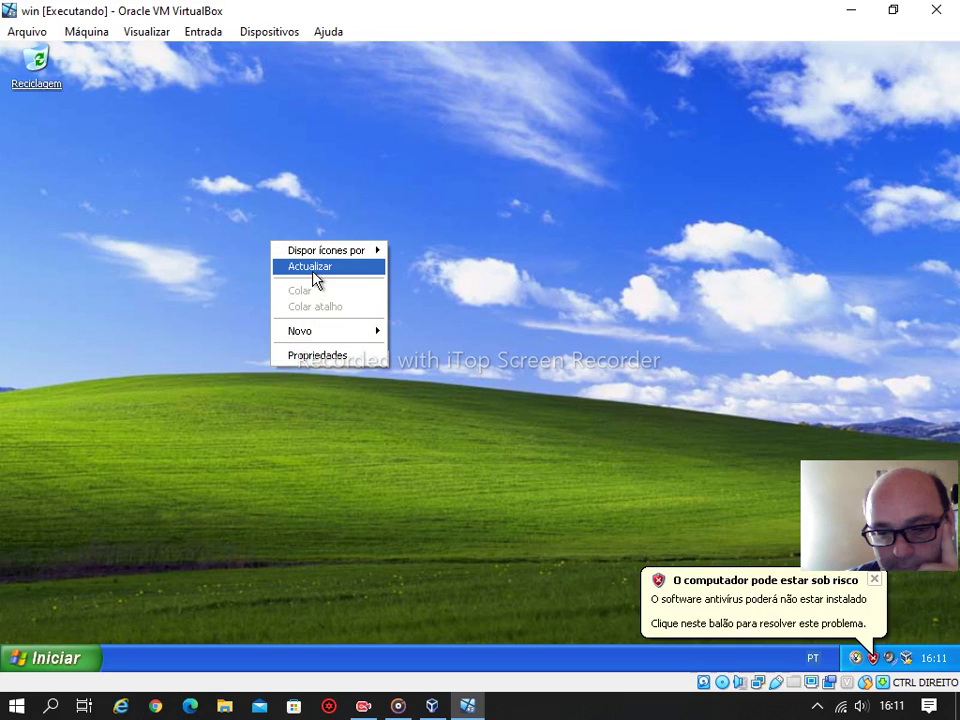
{"action": "left_click", "coordinate": [314, 277]}
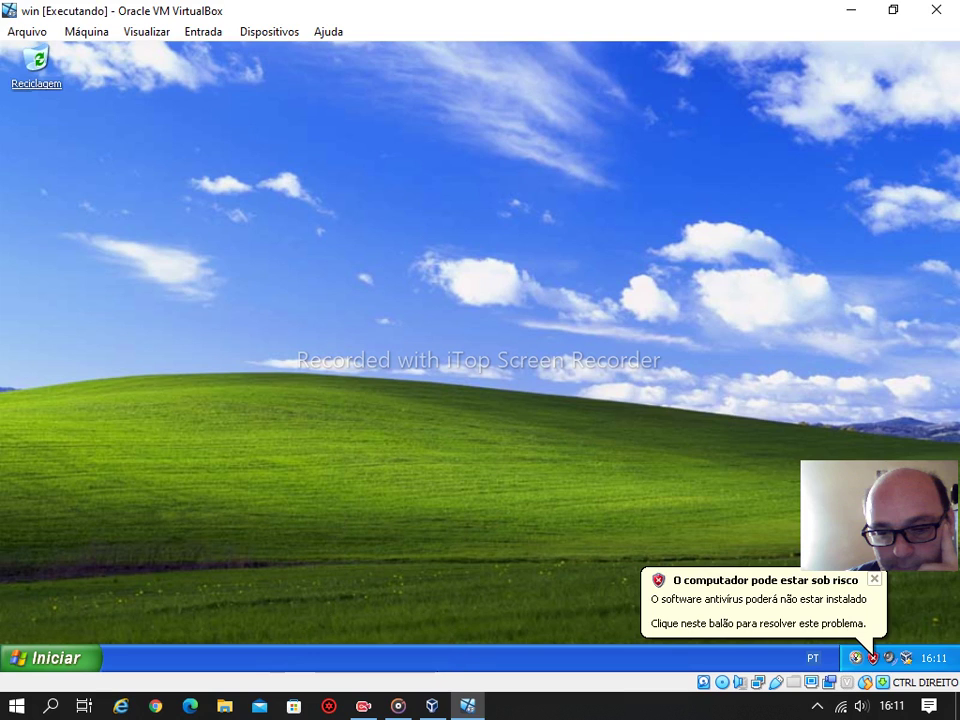
{"action": "right_click", "coordinate": [574, 662]}
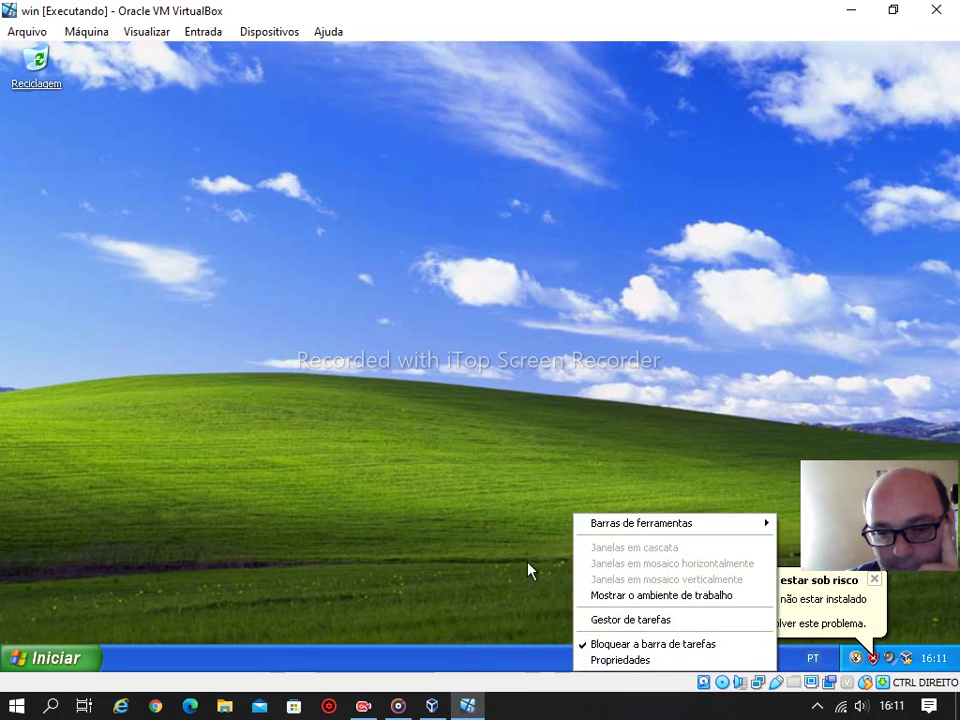
Review the taskbar and display properties, closing both with OK unchanged
{"action": "left_click", "coordinate": [585, 660]}
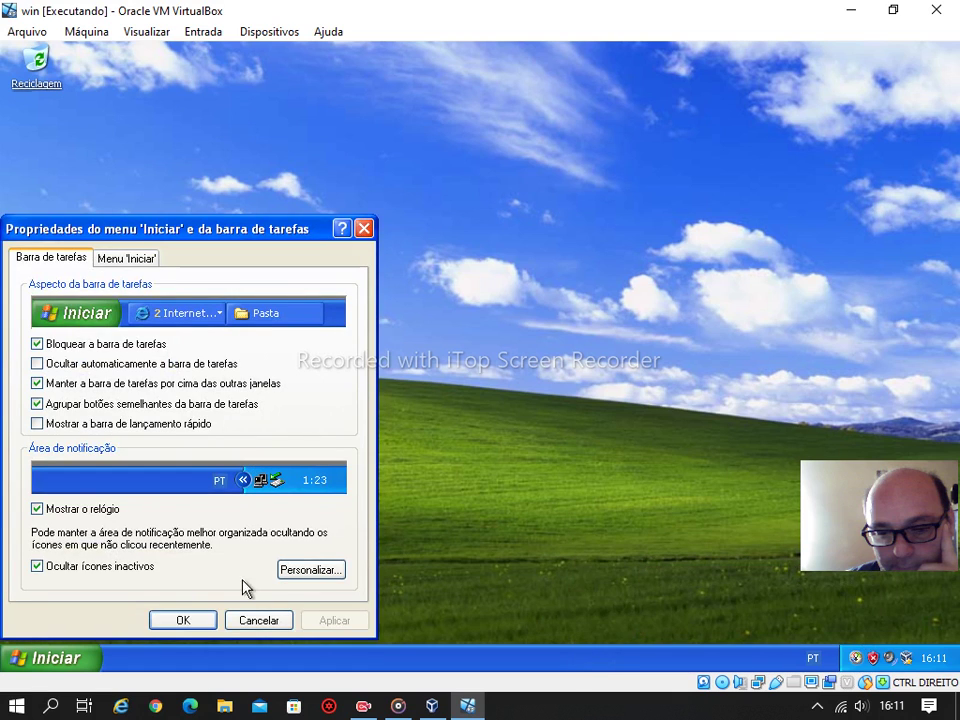
{"action": "left_click", "coordinate": [183, 620]}
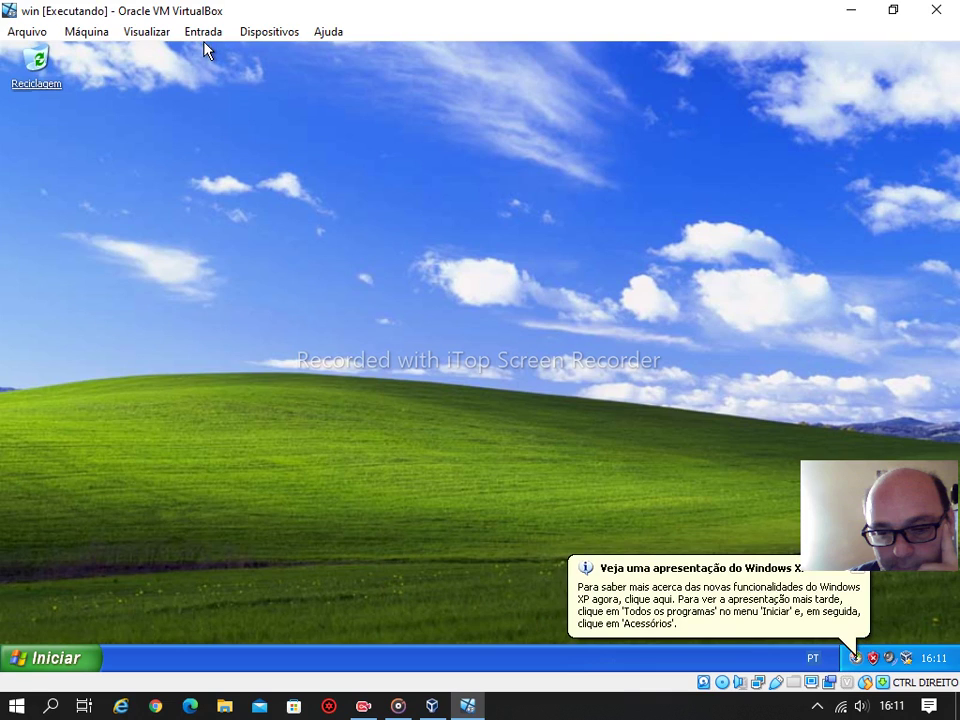
{"action": "right_click", "coordinate": [118, 46]}
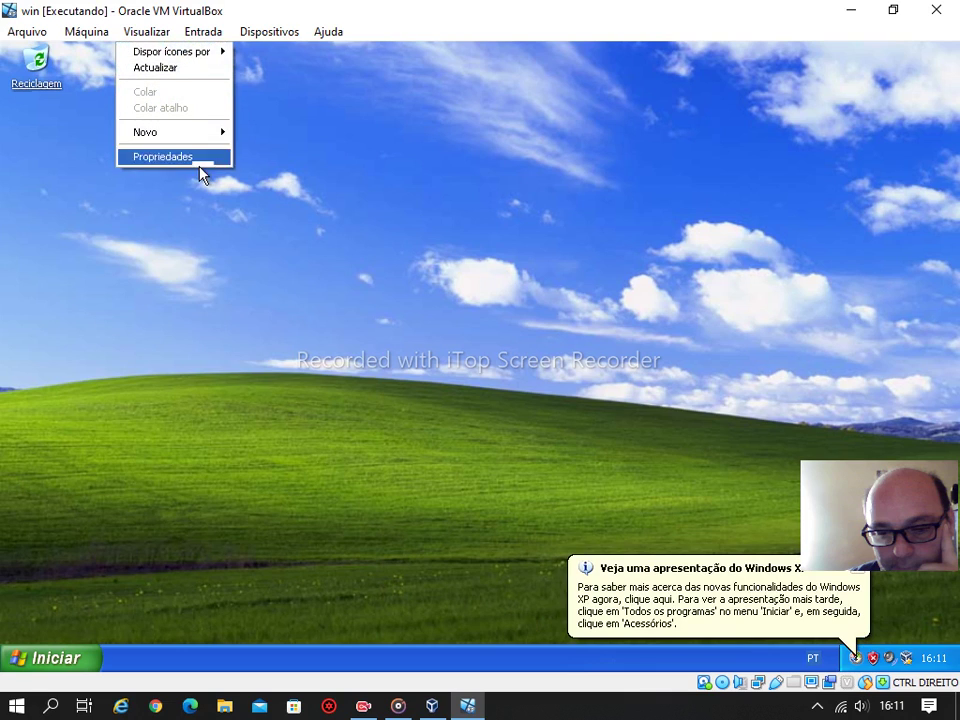
{"action": "left_click", "coordinate": [189, 158]}
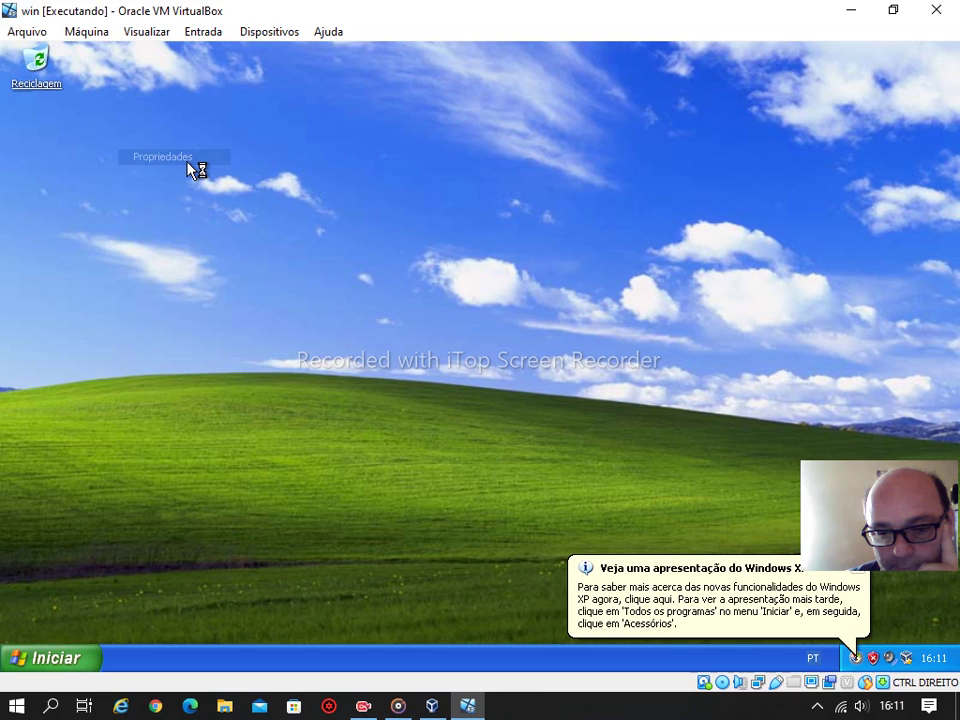
{"action": "left_click", "coordinate": [823, 414]}
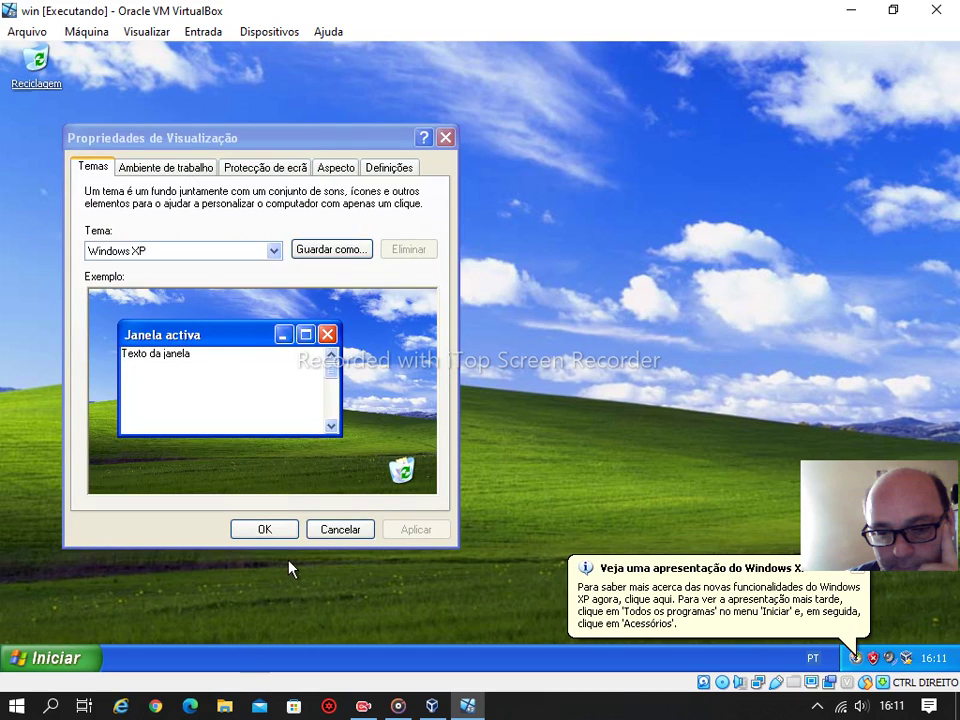
{"action": "left_click", "coordinate": [268, 532]}
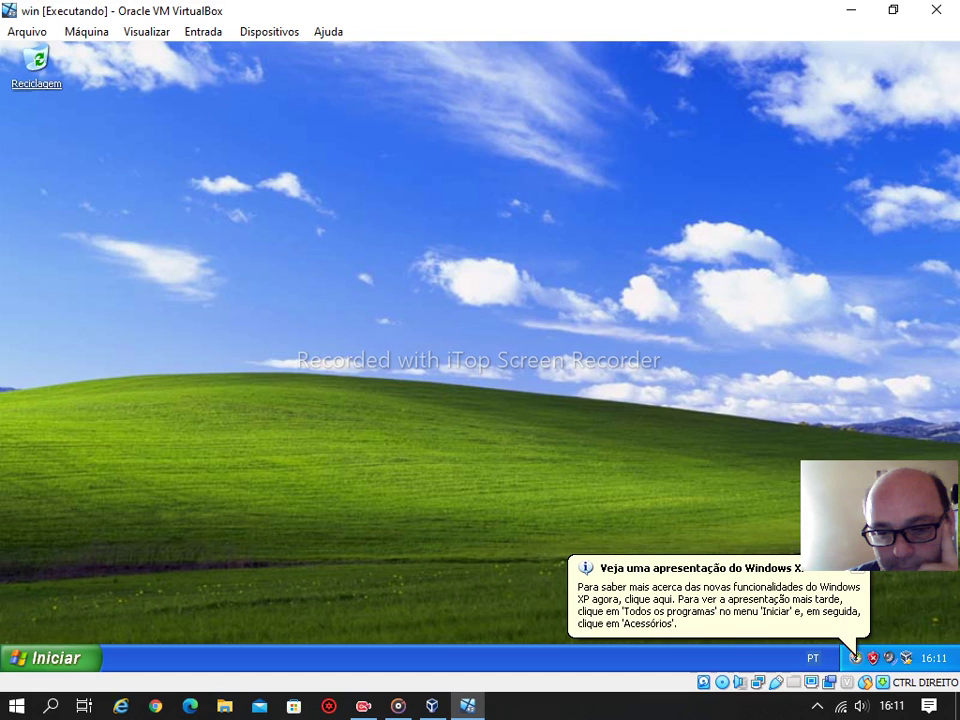
{"action": "left_click", "coordinate": [698, 568]}
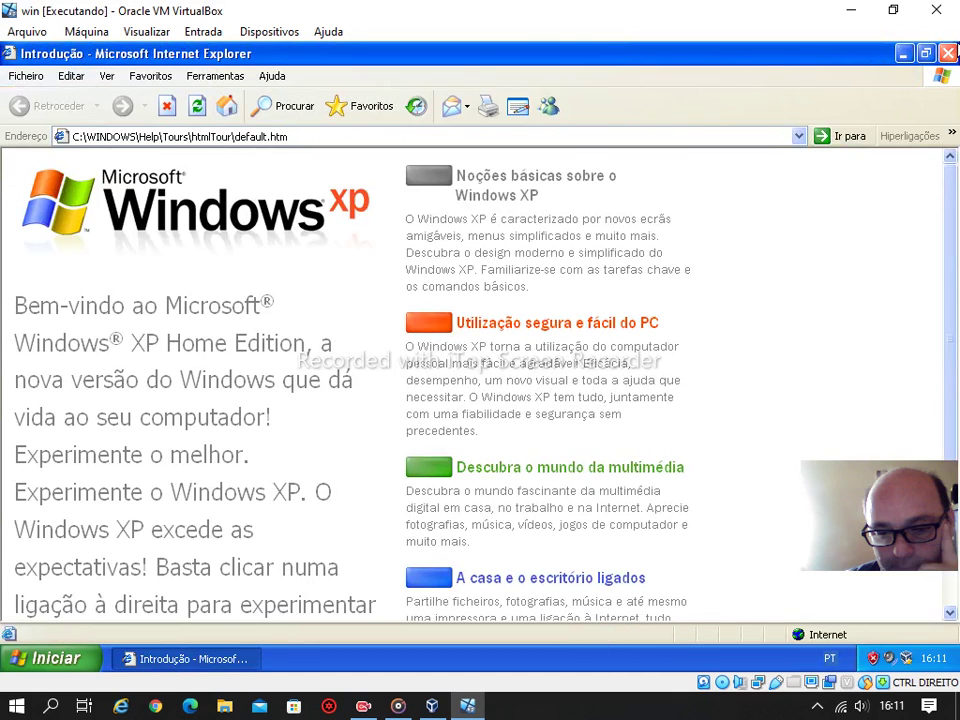
Close the Windows XP tour window, dismiss the desktop menu, and select the Recycle Bin
{"action": "left_click", "coordinate": [947, 53]}
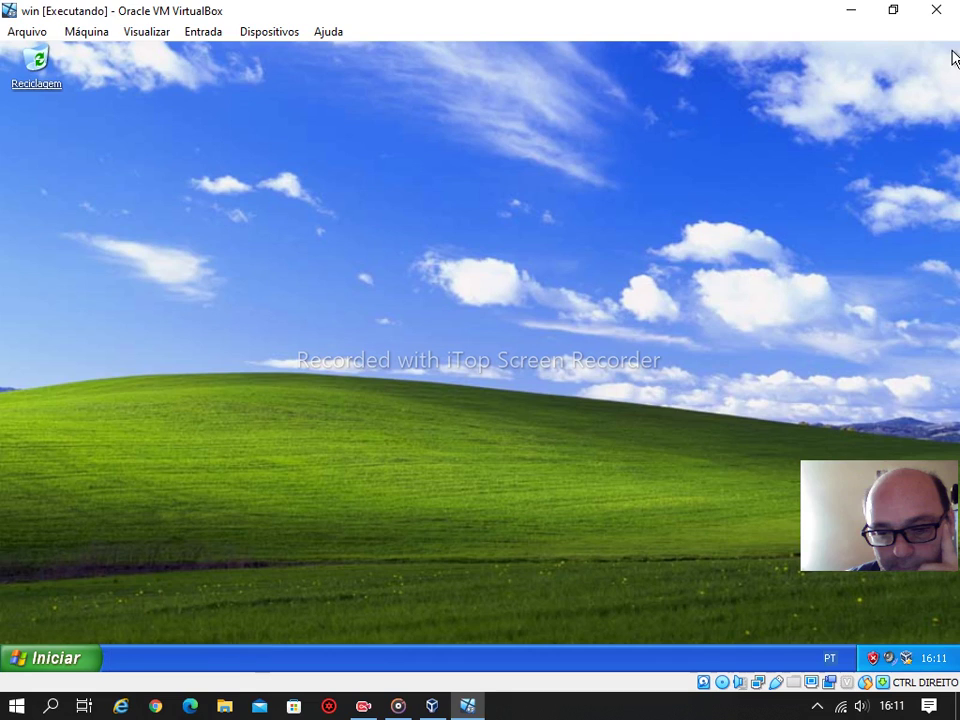
{"action": "right_click", "coordinate": [90, 178]}
{"action": "left_click", "coordinate": [64, 193]}
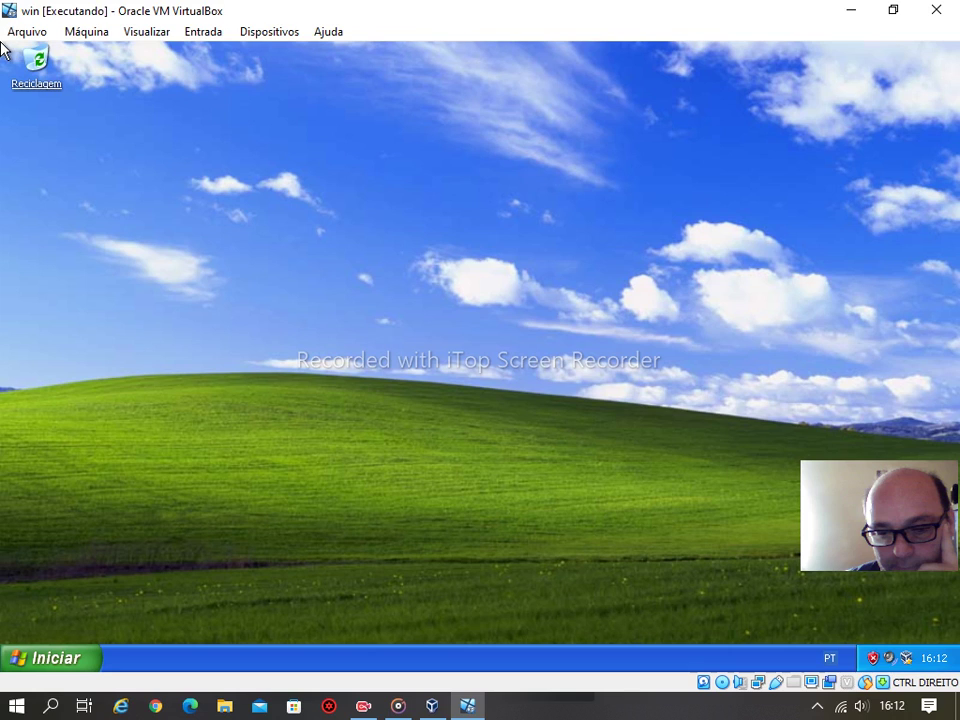
{"action": "left_click", "coordinate": [32, 52]}
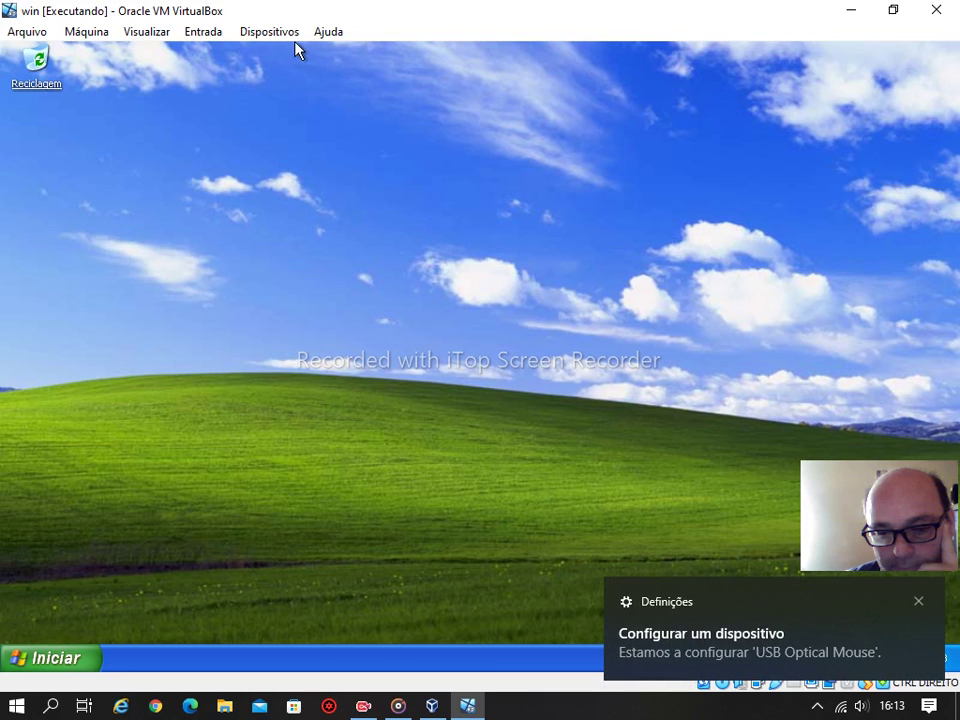
{"action": "right_click", "coordinate": [47, 150]}
{"action": "key", "text": "Escape"}
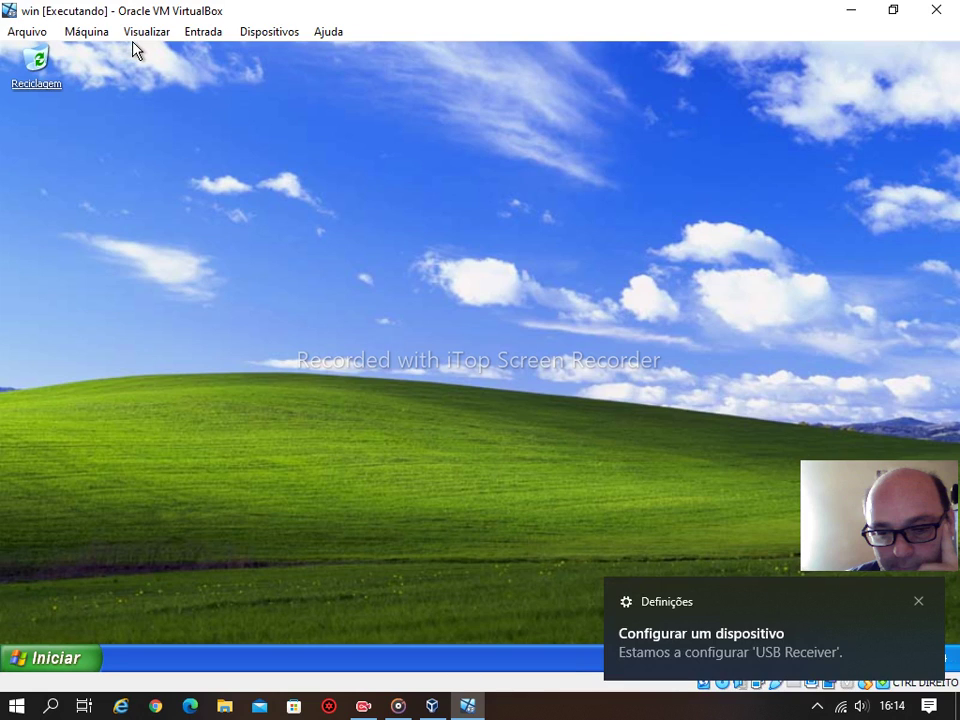
{"action": "right_click", "coordinate": [467, 662]}
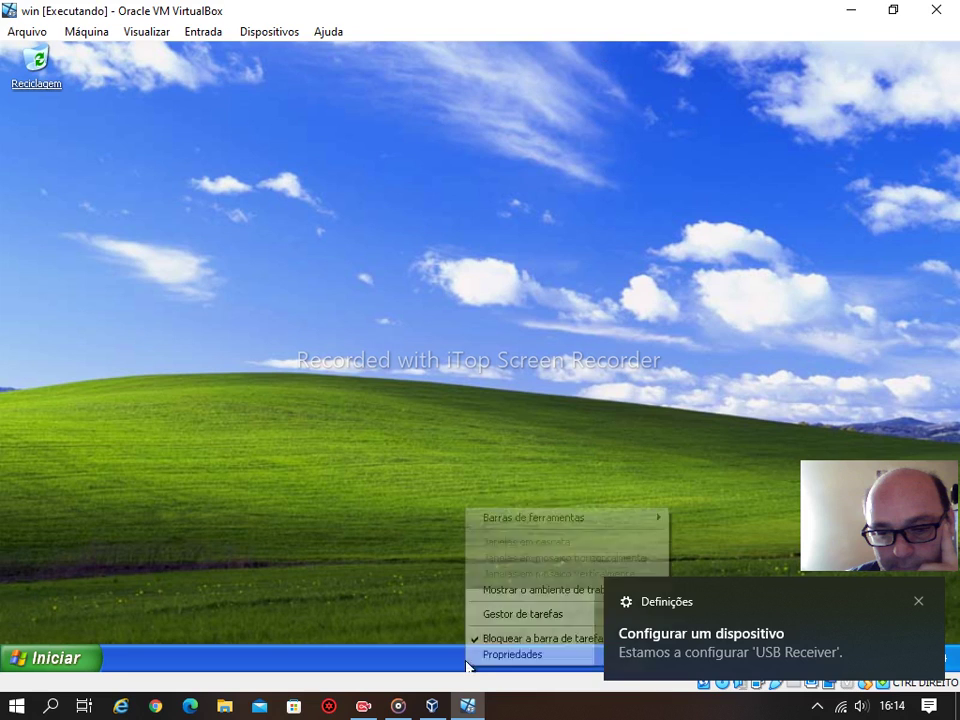
{"action": "left_click", "coordinate": [222, 354]}
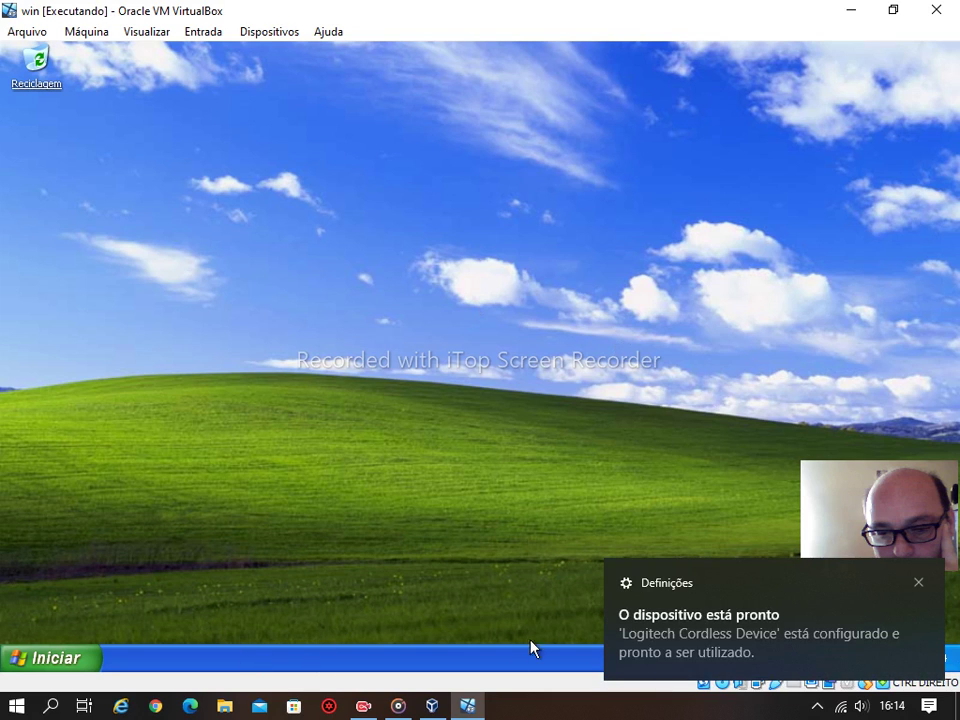
{"action": "right_click", "coordinate": [458, 44]}
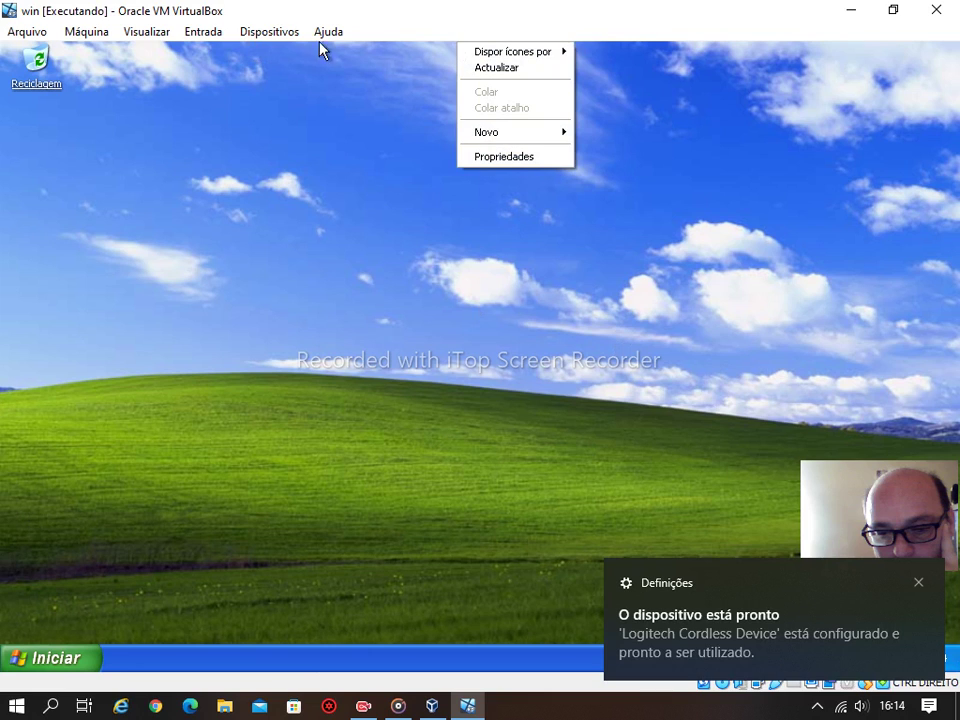
{"action": "left_click", "coordinate": [200, 50]}
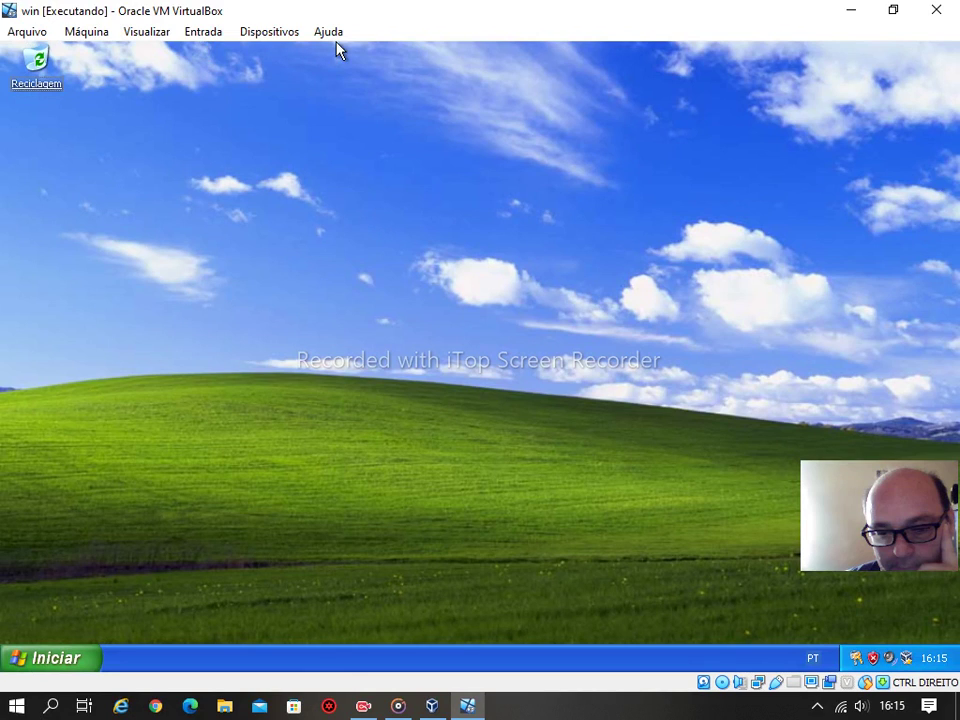
Open O meu computador from Iniciar and launch the installer from the VirtualBox Guest Additions (D:) drive
{"action": "left_click", "coordinate": [35, 658]}
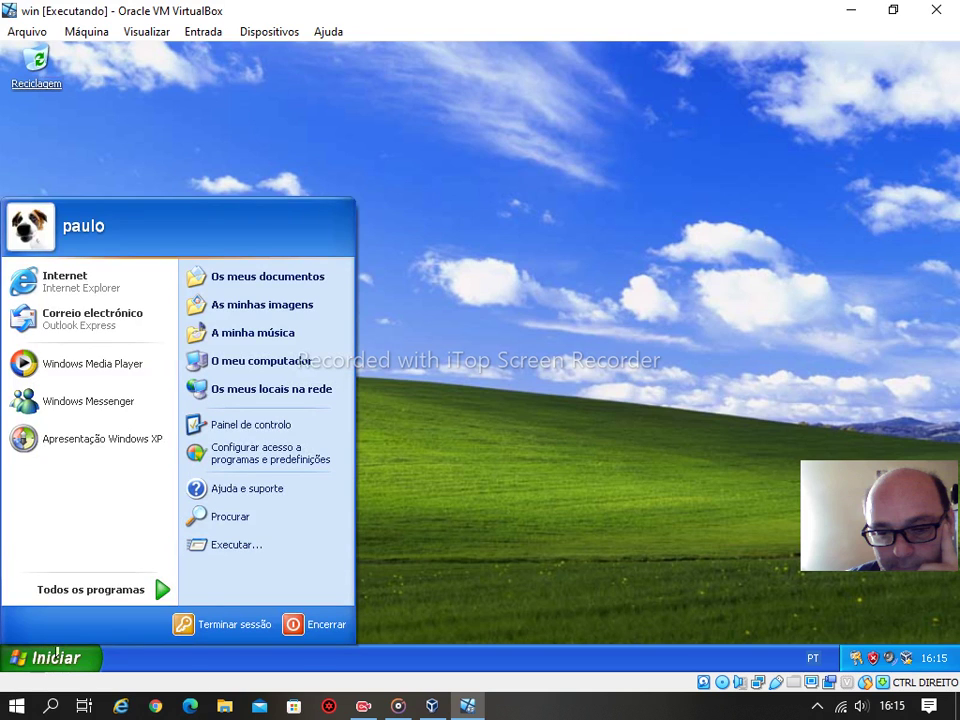
{"action": "left_click", "coordinate": [265, 360]}
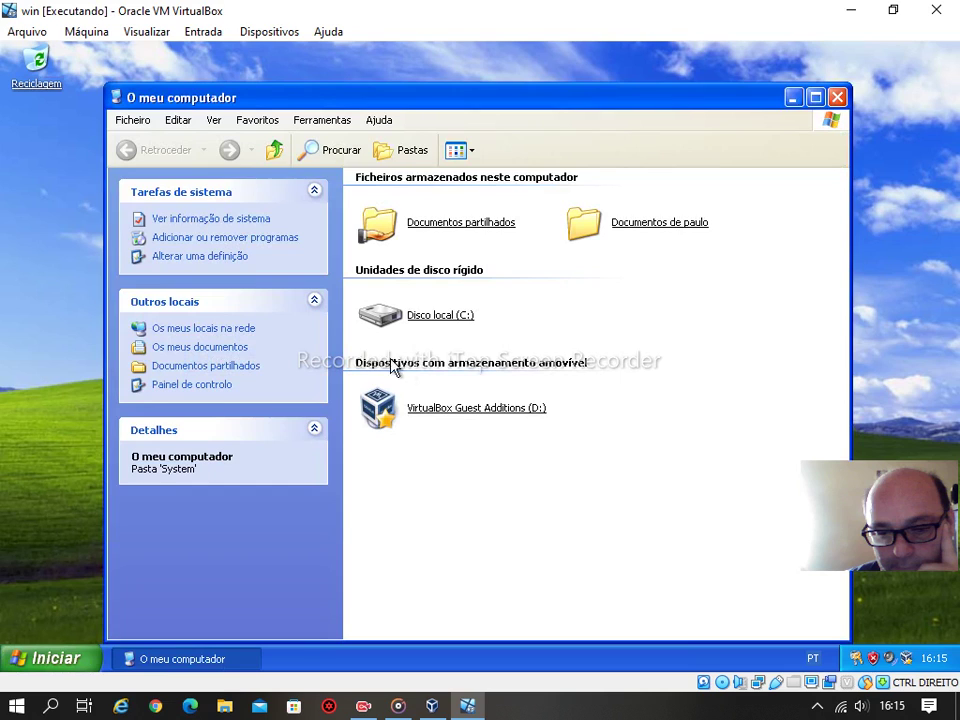
{"action": "left_click", "coordinate": [455, 408]}
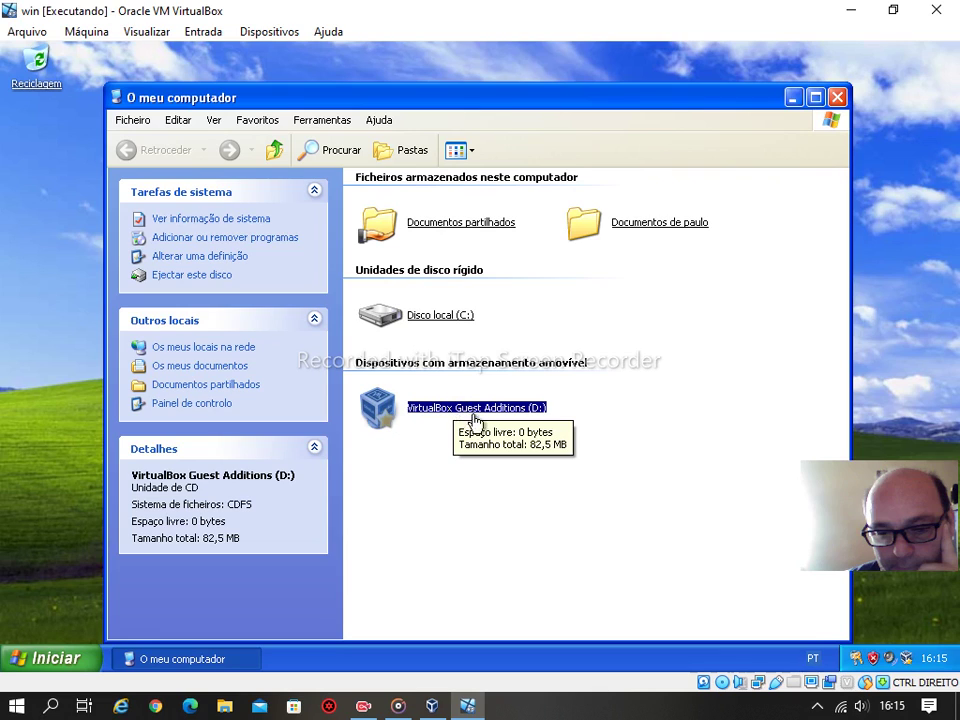
{"action": "double_click", "coordinate": [443, 410]}
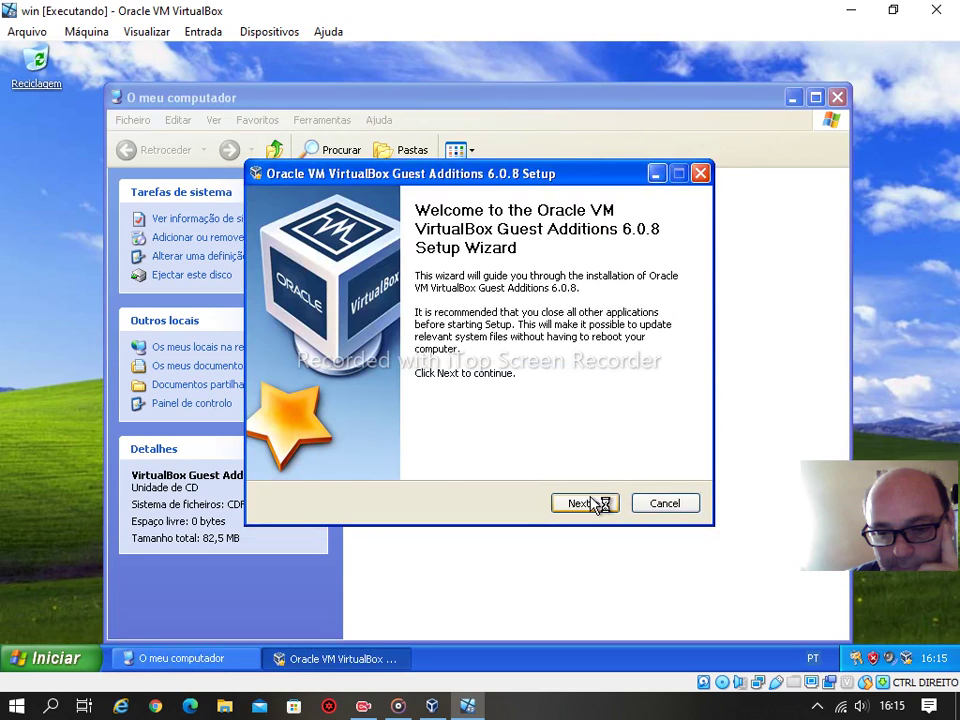
Start installing Guest Additions 6.0.8 with the default install location
{"action": "left_click", "coordinate": [596, 504]}
{"action": "left_click", "coordinate": [597, 505]}
{"action": "left_click", "coordinate": [596, 504]}
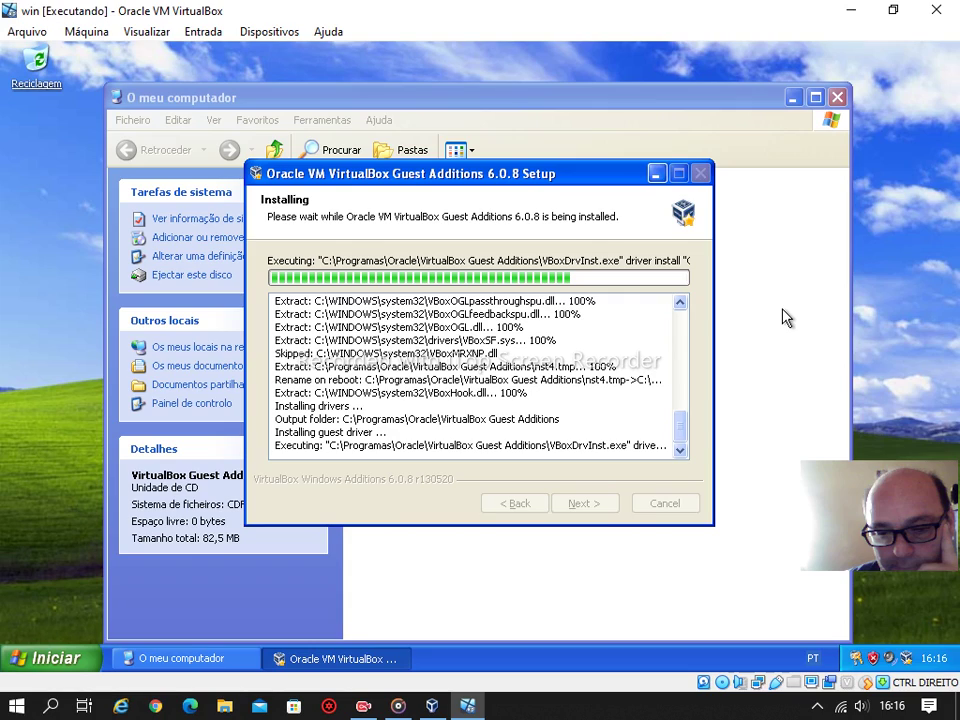
Restore the maximized VM window, scroll the guest view, and minimise the Guest Additions installer
{"action": "double_click", "coordinate": [650, 10]}
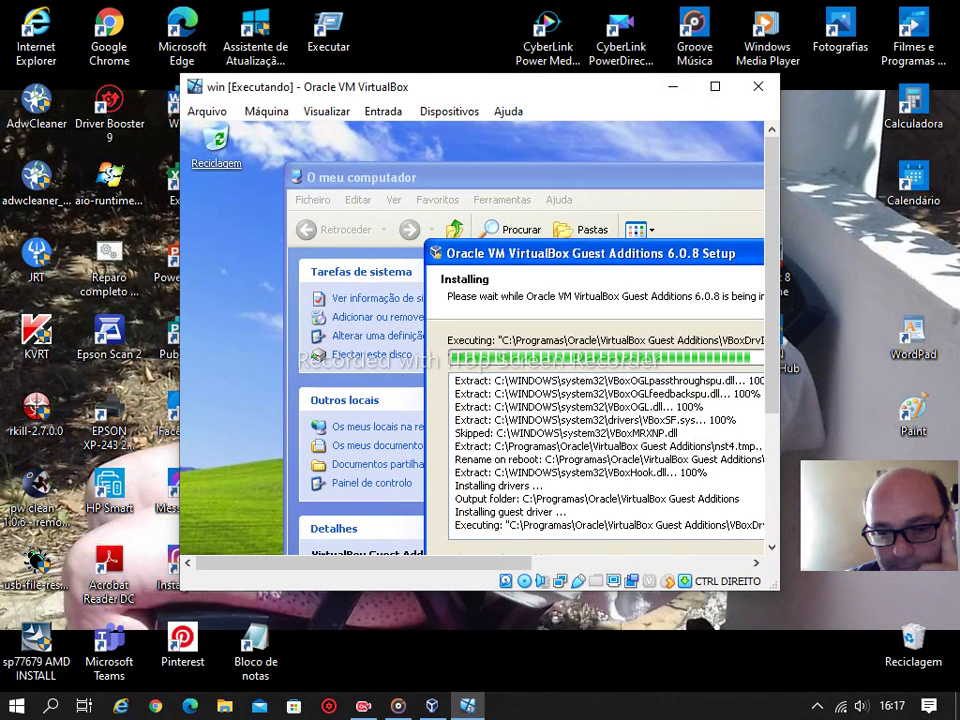
{"action": "scroll", "coordinate": [470, 340], "scroll_direction": "right", "scroll_amount": 5}
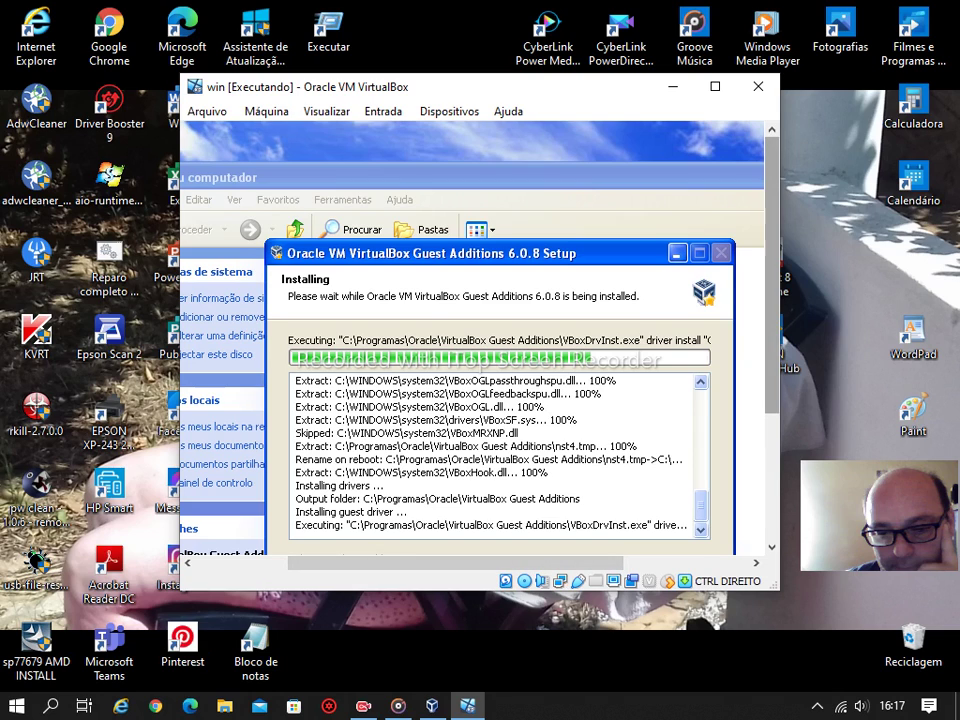
{"action": "scroll", "coordinate": [472, 330], "scroll_direction": "down", "scroll_amount": 3}
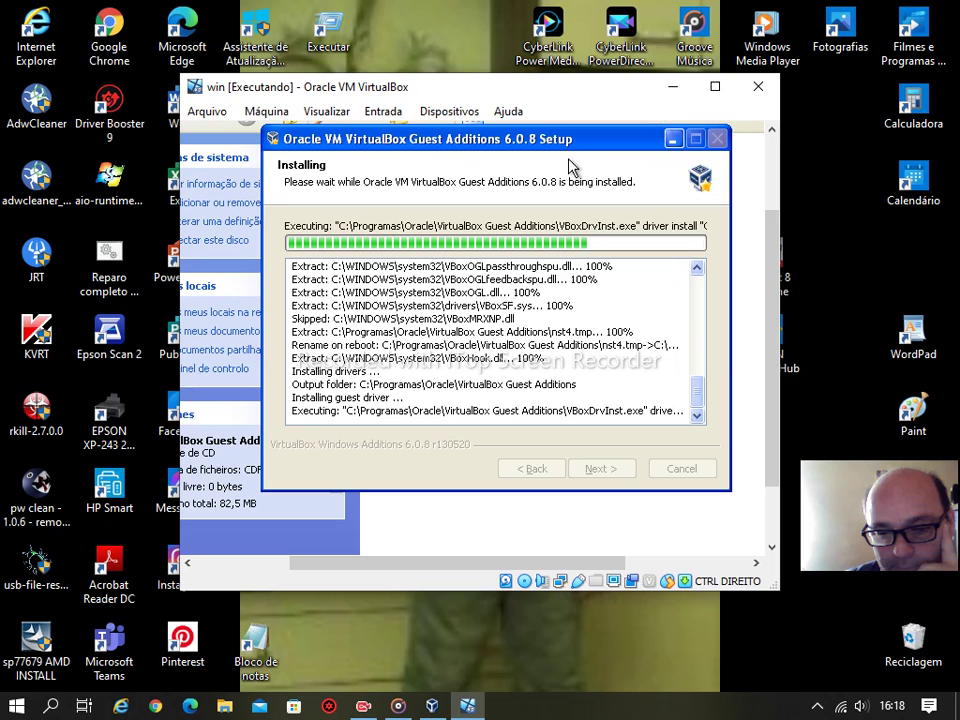
{"action": "left_click", "coordinate": [674, 139]}
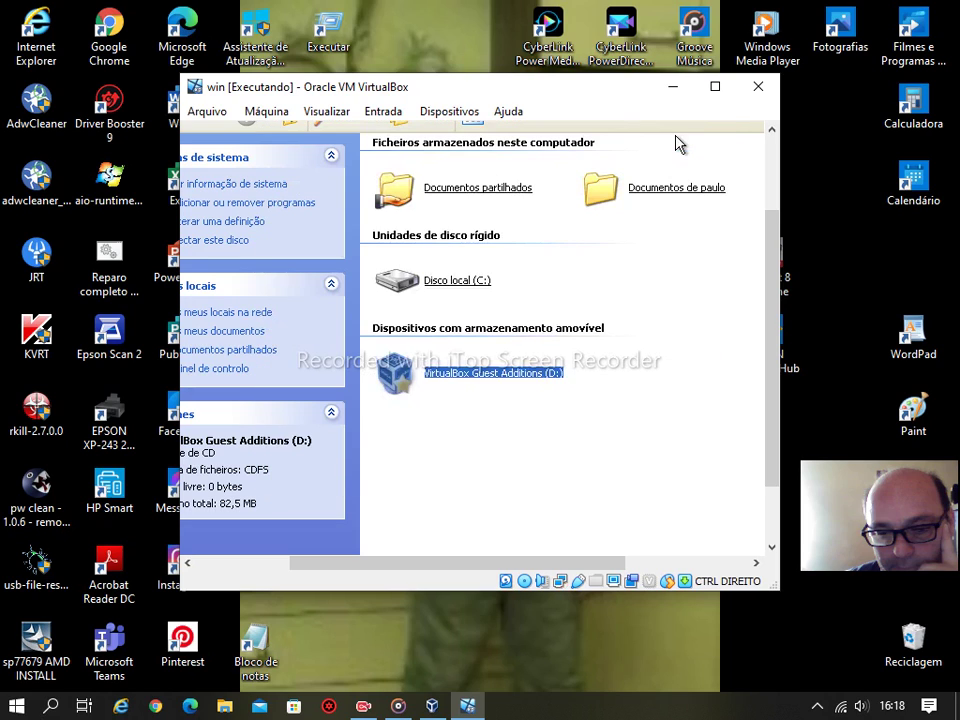
Open Disco local (C:) and press Delete on the Documents and Settings folder
{"action": "double_click", "coordinate": [424, 281]}
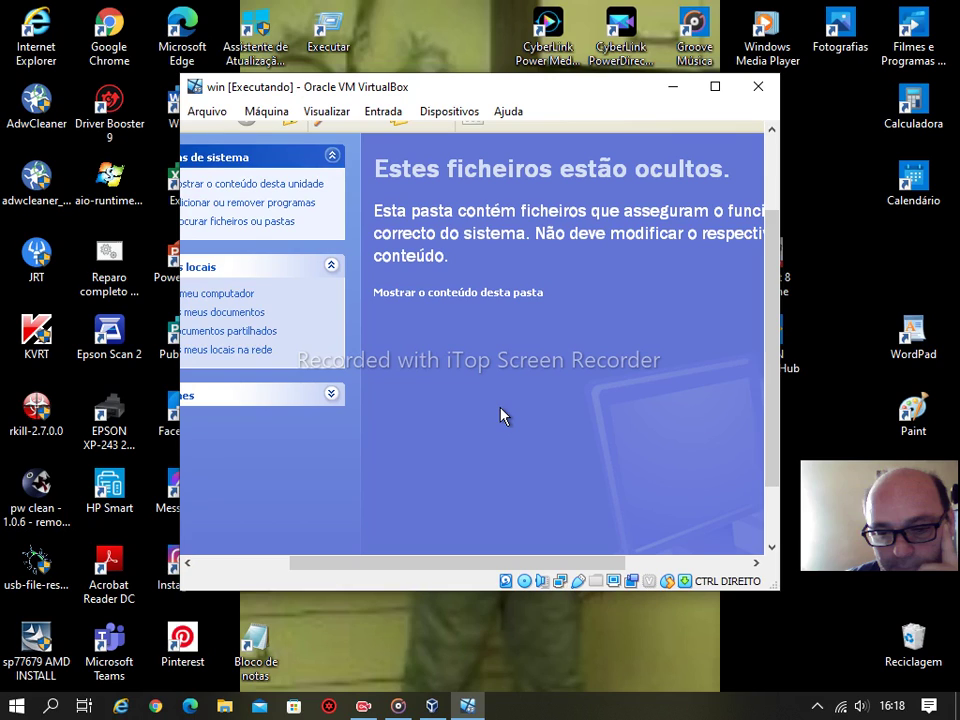
{"action": "key", "text": "Delete"}
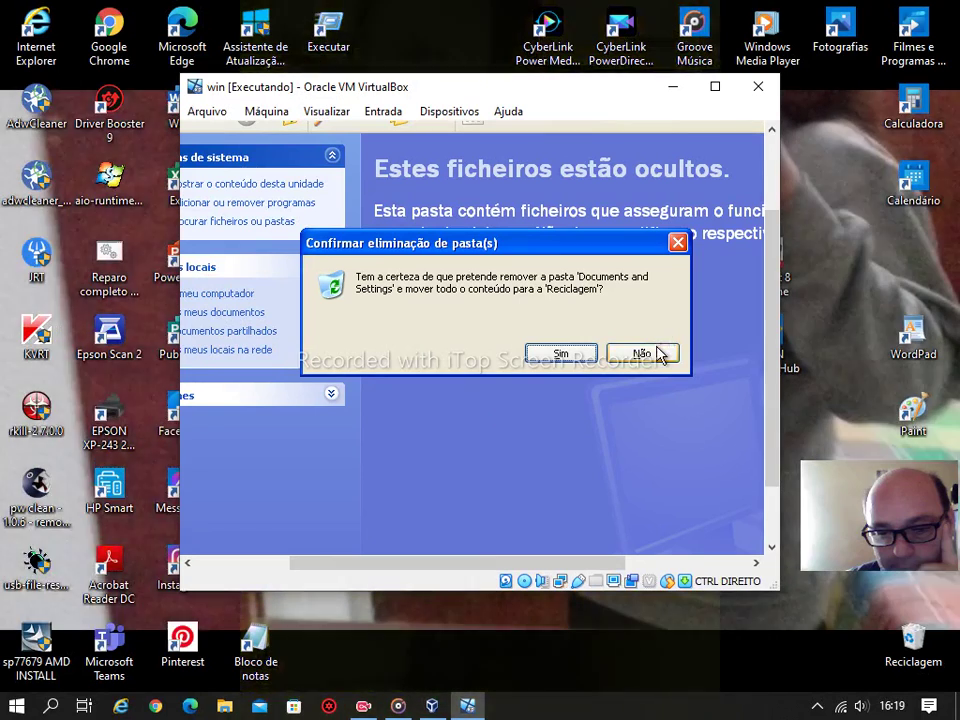
Answer Não to keep Documents and Settings, then go back to the My Computer drive list
{"action": "left_click", "coordinate": [658, 352]}
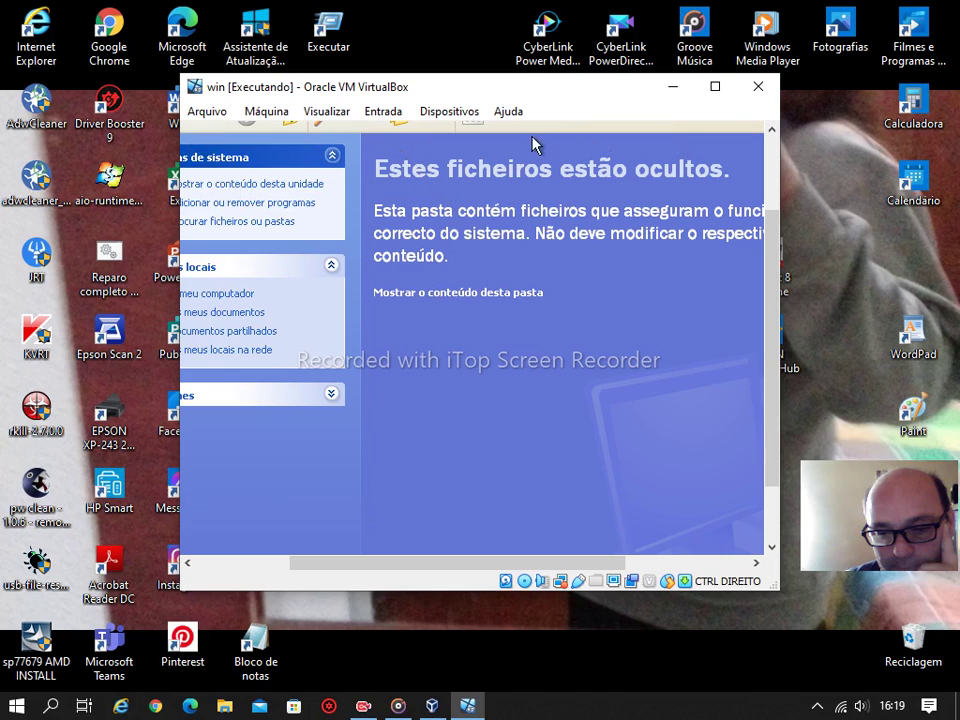
{"action": "left_click", "coordinate": [332, 156]}
{"action": "left_click", "coordinate": [332, 157]}
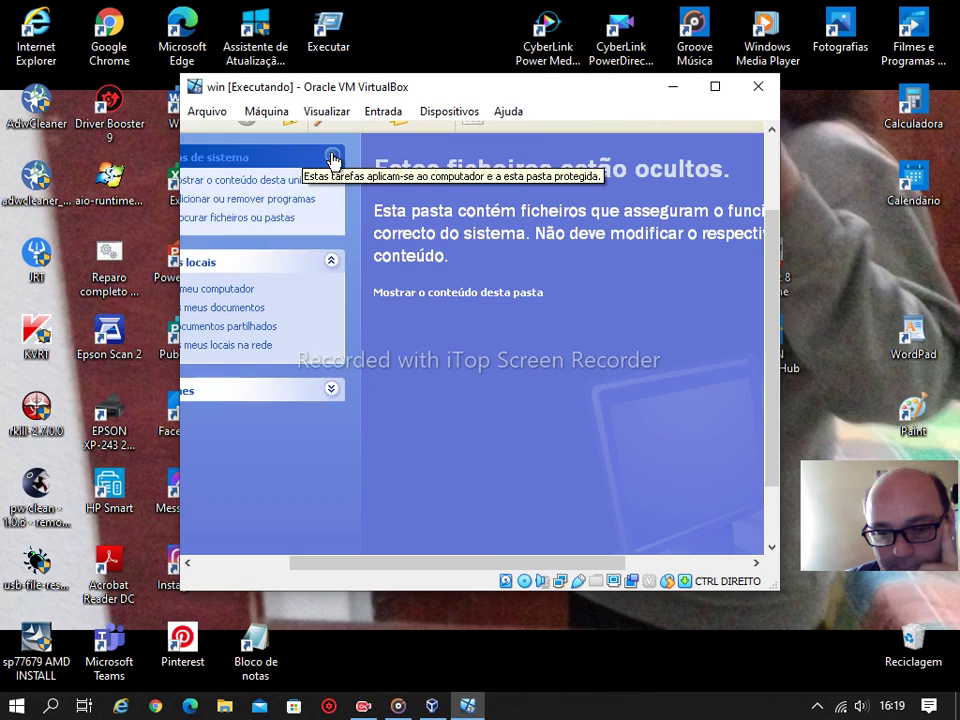
{"action": "left_click", "coordinate": [221, 294]}
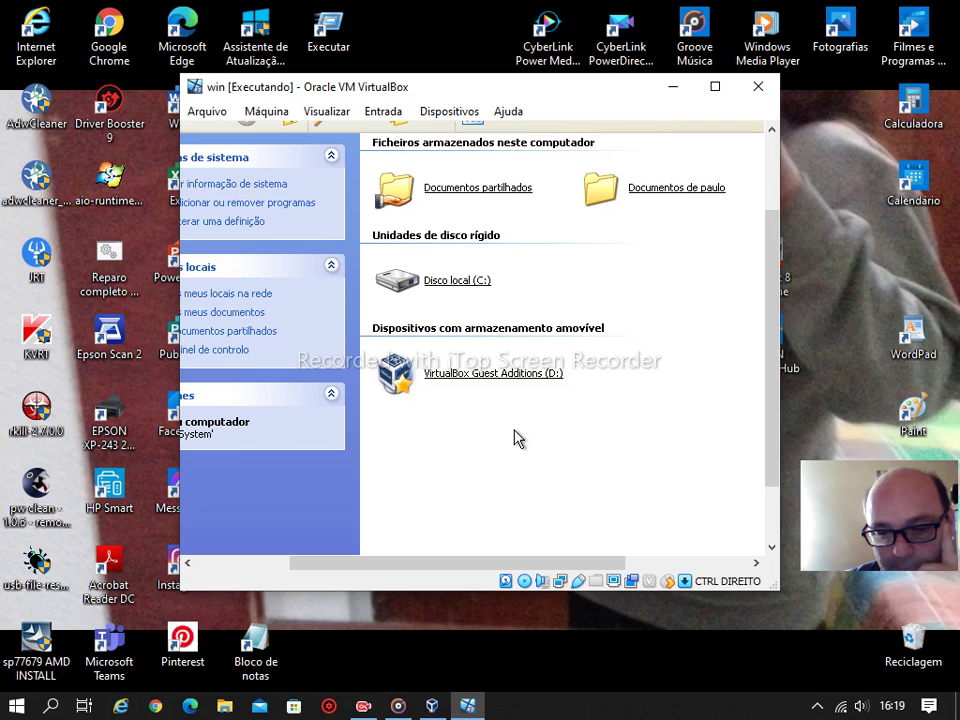
Restart the XP virtual machine through Máquina > Reinicializar using the keyboard and confirm Reiniciar
{"action": "key", "text": "F10"}
{"action": "key", "text": "Right"}
{"action": "key", "text": "Down"}
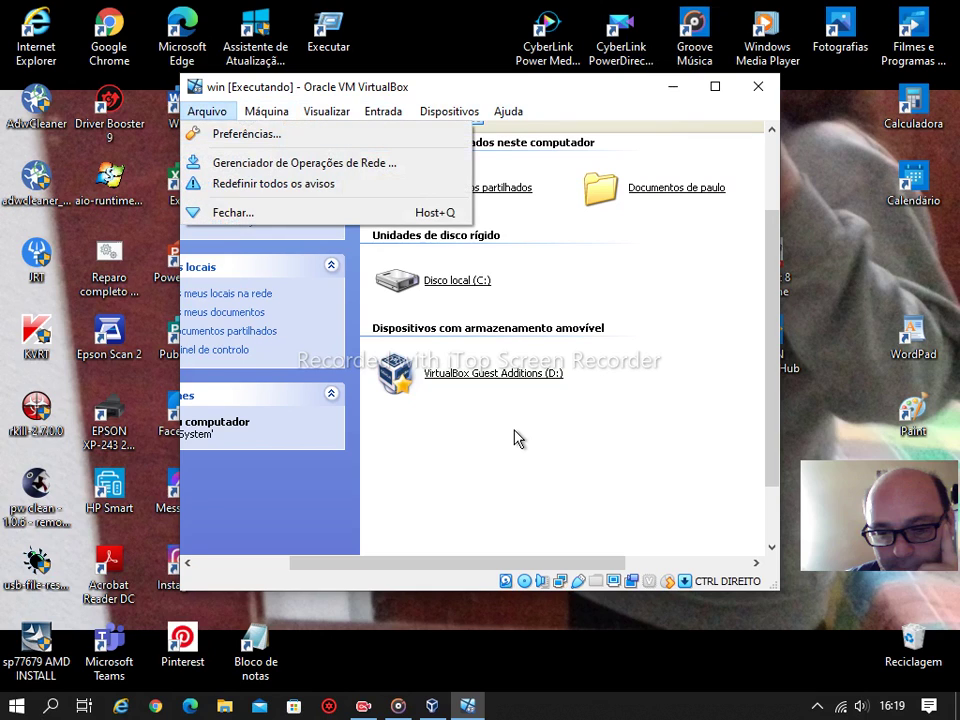
{"action": "key", "text": "Right"}
{"action": "key", "text": "Down"}
{"action": "key", "text": "Down"}
{"action": "key", "text": "Down"}
{"action": "key", "text": "Down"}
{"action": "key", "text": "Down"}
{"action": "key", "text": "Down"}
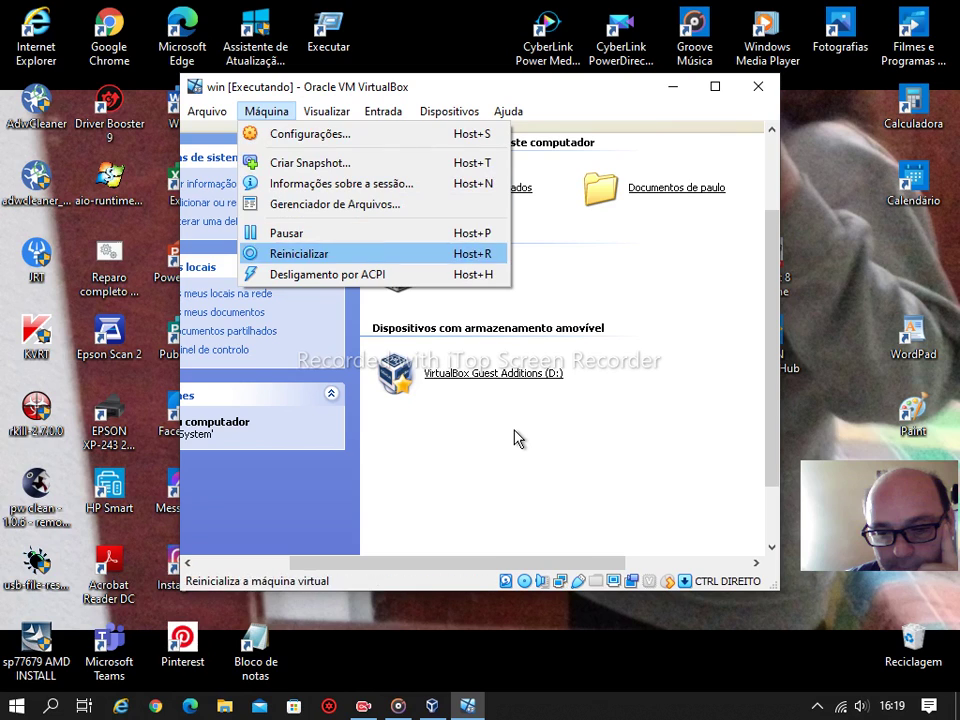
{"action": "key", "text": "Return"}
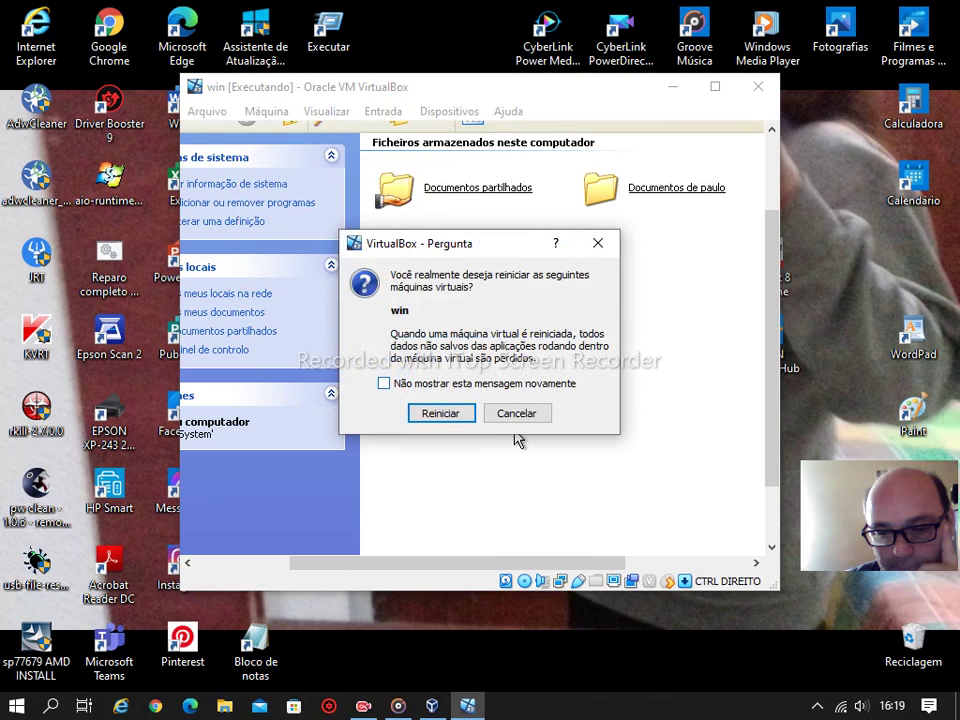
{"action": "key", "text": "Return"}
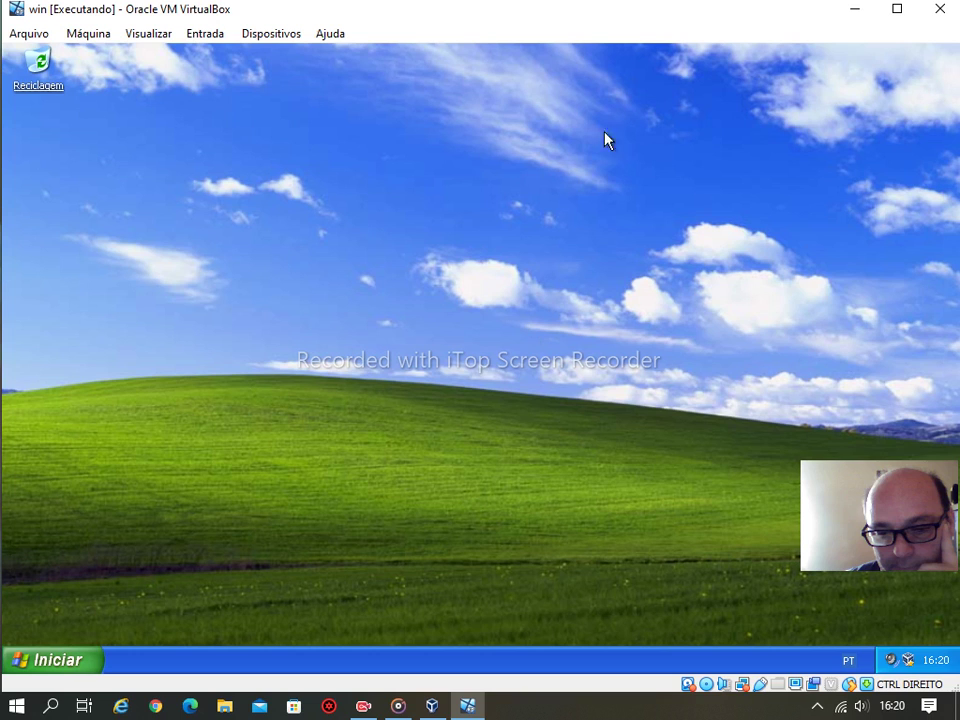
Open O meu computador in the rebooted guest and inspect the C: and Guest Additions D: drives
{"action": "left_click", "coordinate": [42, 660]}
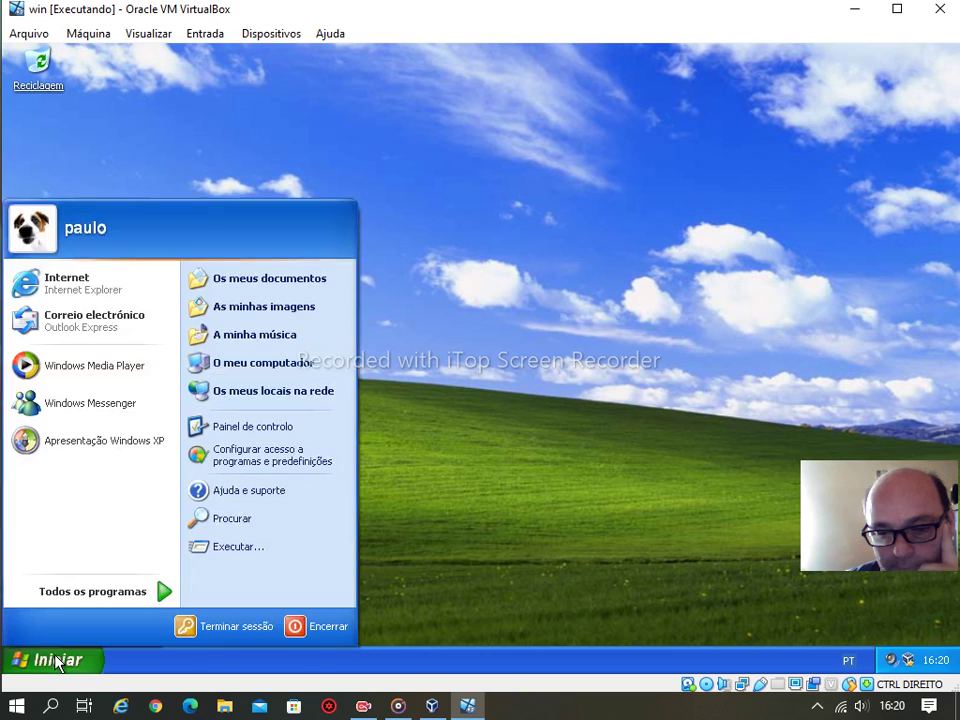
{"action": "left_click", "coordinate": [237, 375]}
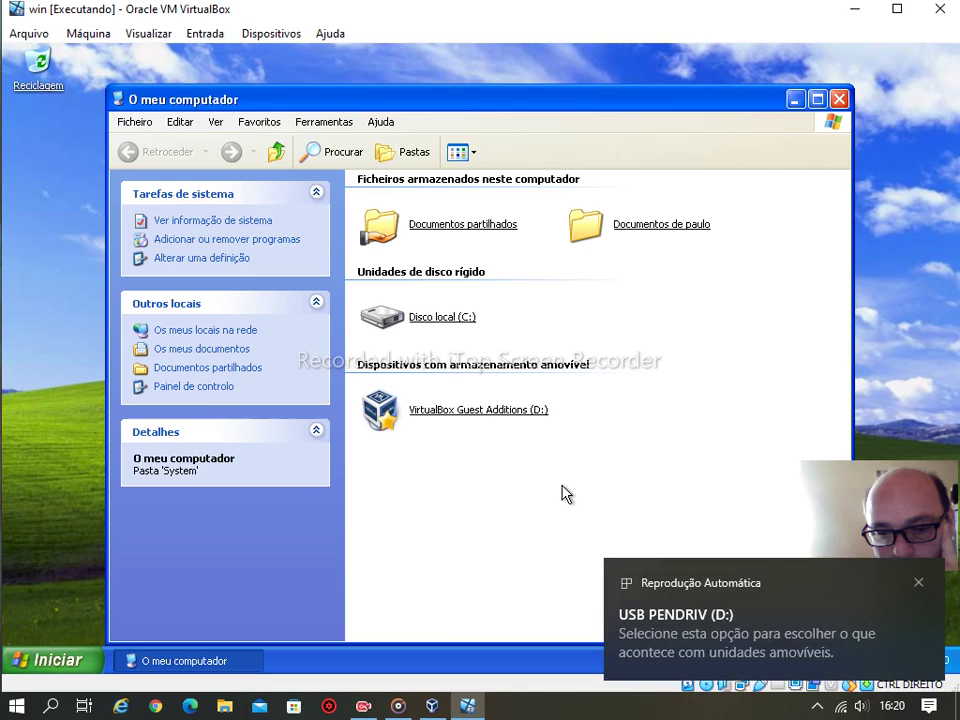
{"action": "left_click", "coordinate": [437, 314]}
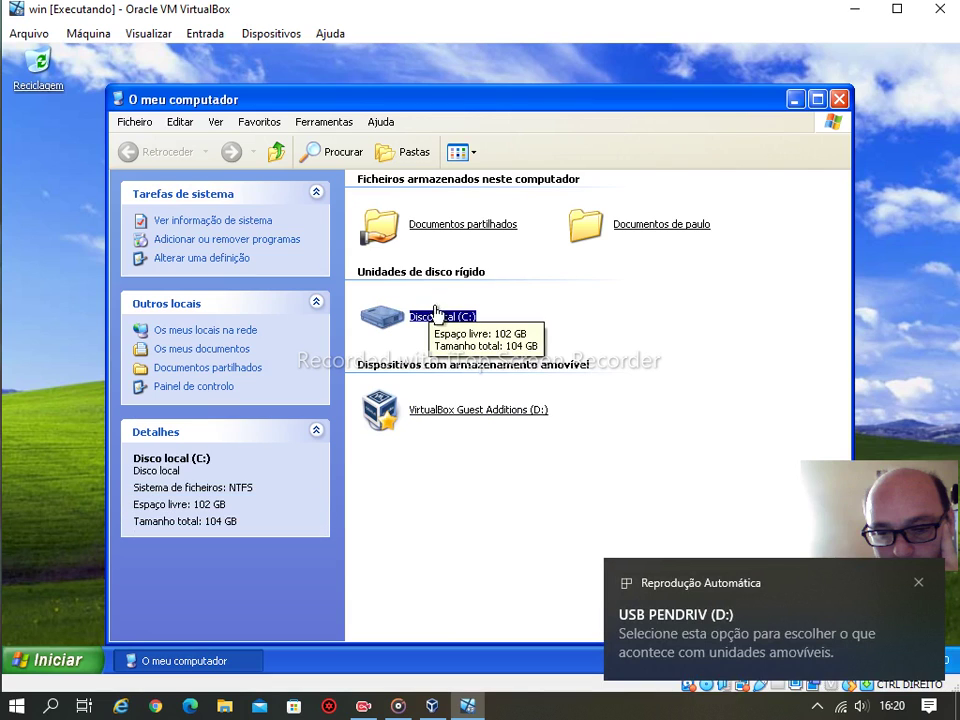
{"action": "left_click", "coordinate": [445, 410]}
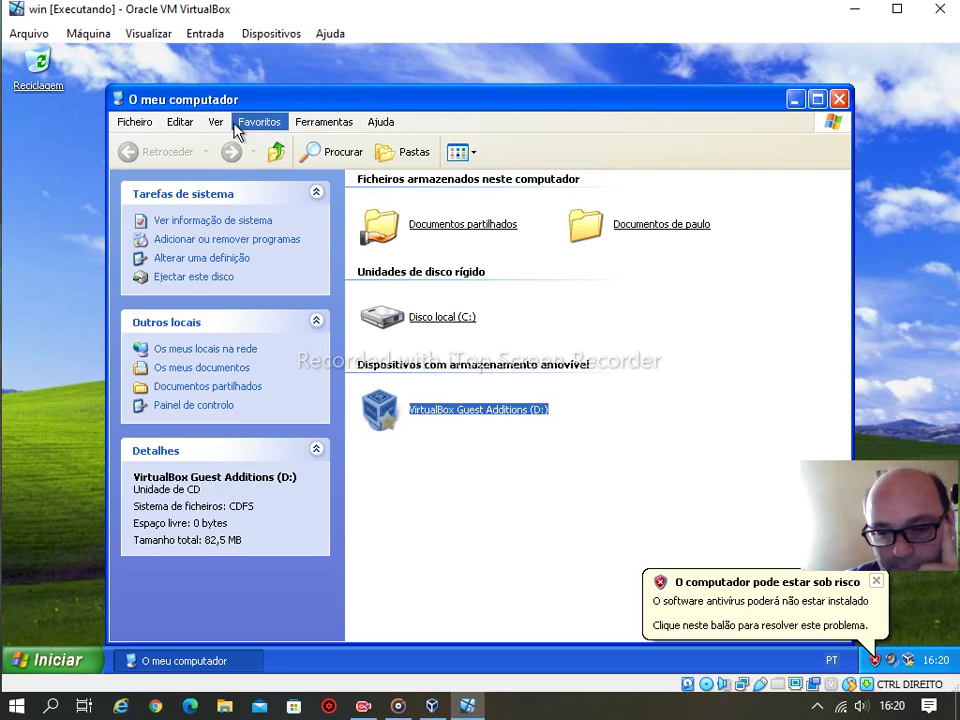
Open the offline items synchronisation window from the tools menu, then close it
{"action": "left_click", "coordinate": [300, 125]}
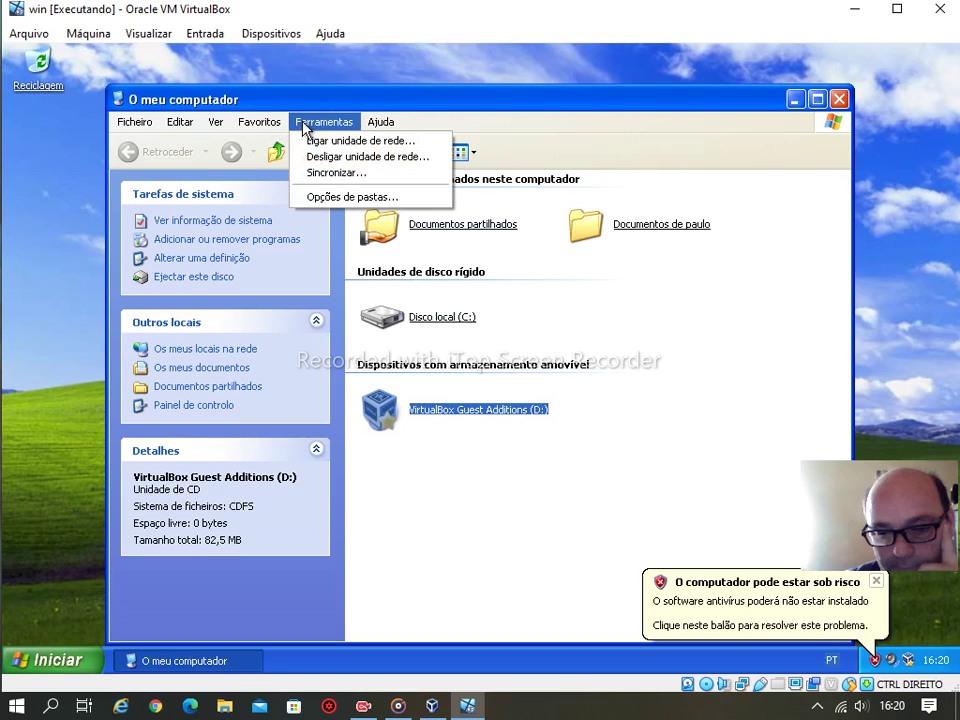
{"action": "left_click", "coordinate": [314, 178]}
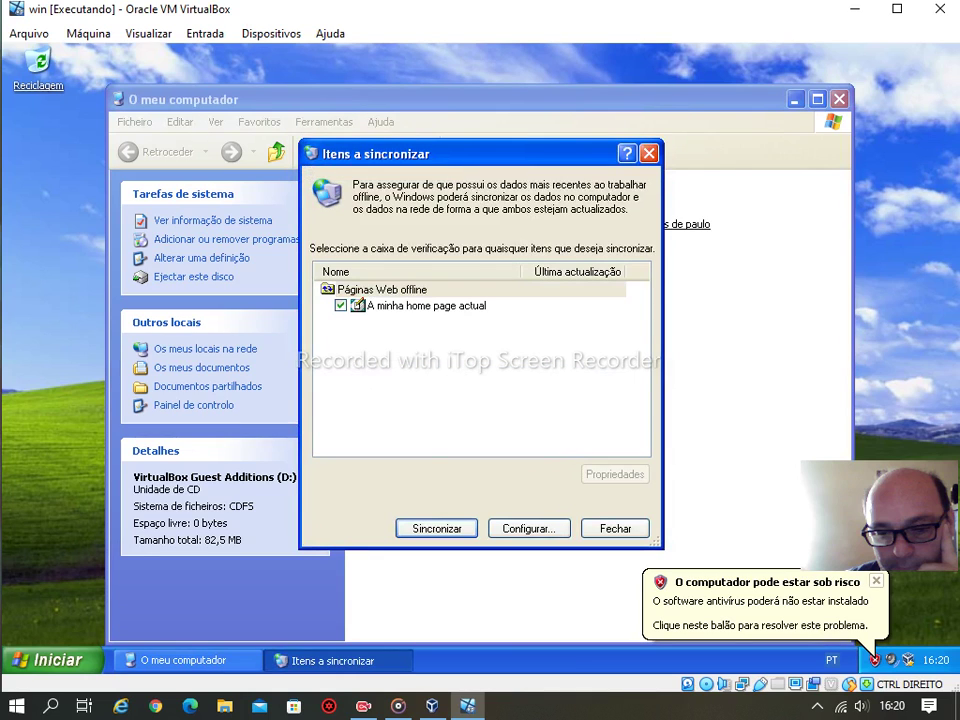
{"action": "left_click", "coordinate": [607, 528]}
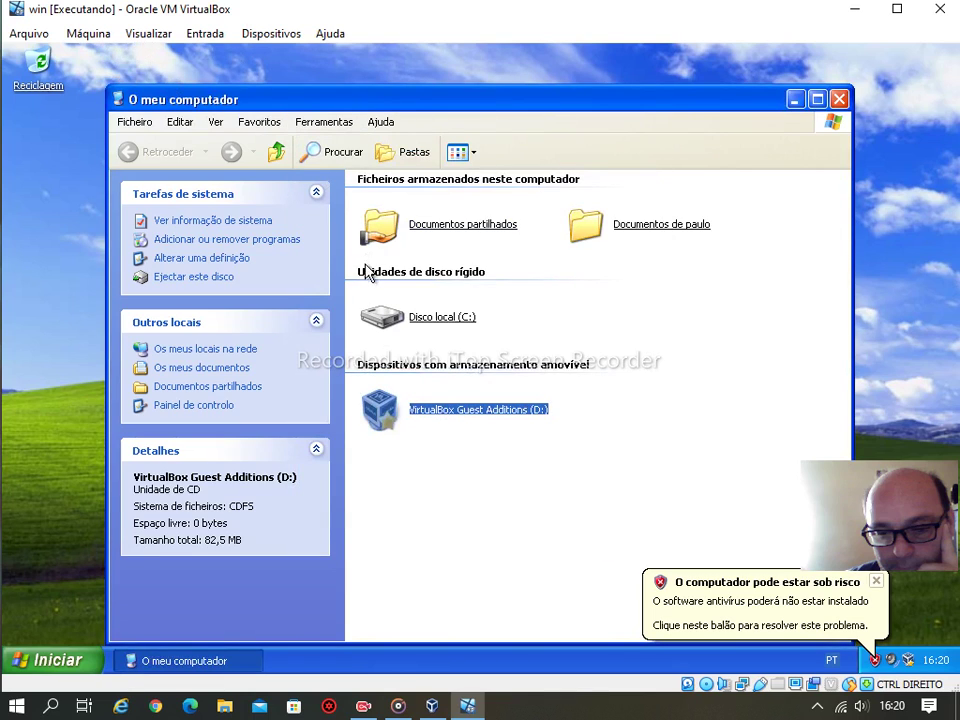
Launch the Guest Additions setup from the CD, then cancel and confirm quitting it
{"action": "double_click", "coordinate": [417, 418]}
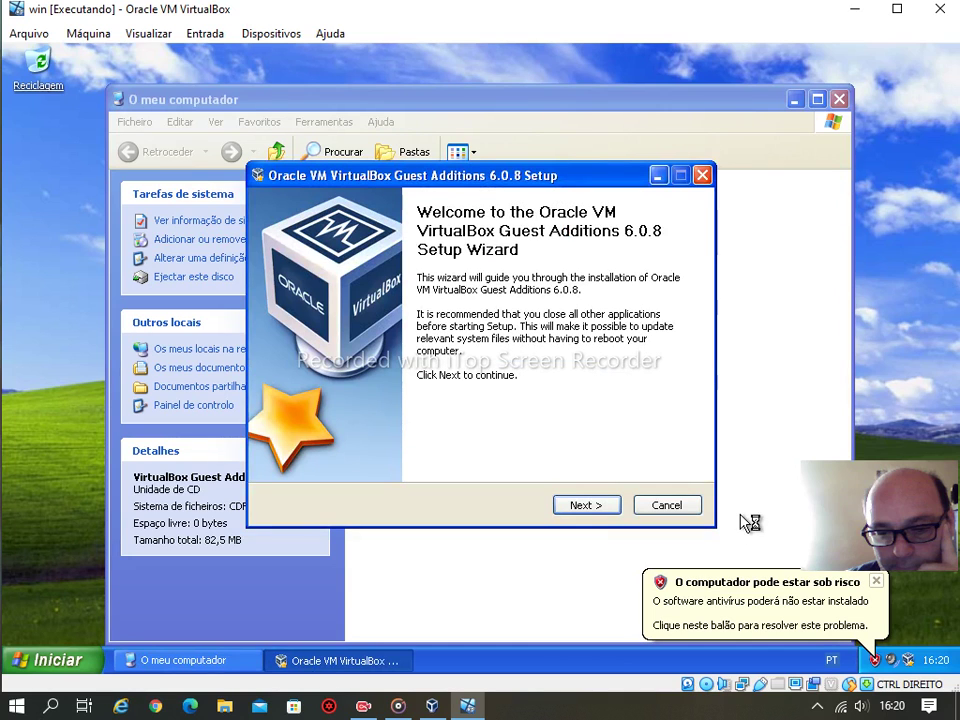
{"action": "left_click", "coordinate": [700, 507]}
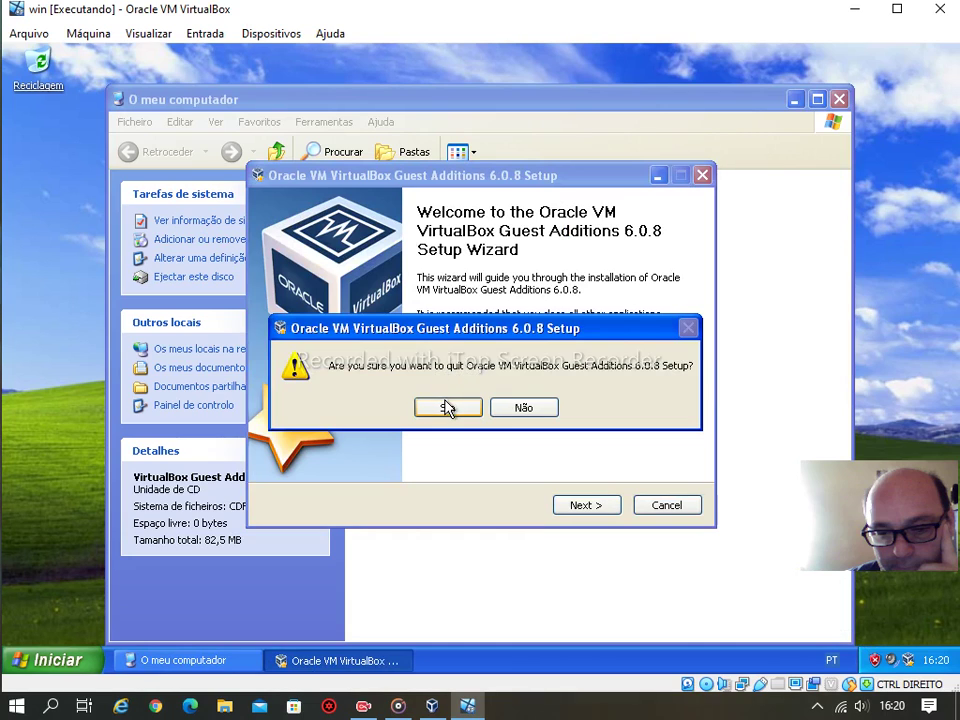
{"action": "left_click", "coordinate": [450, 405]}
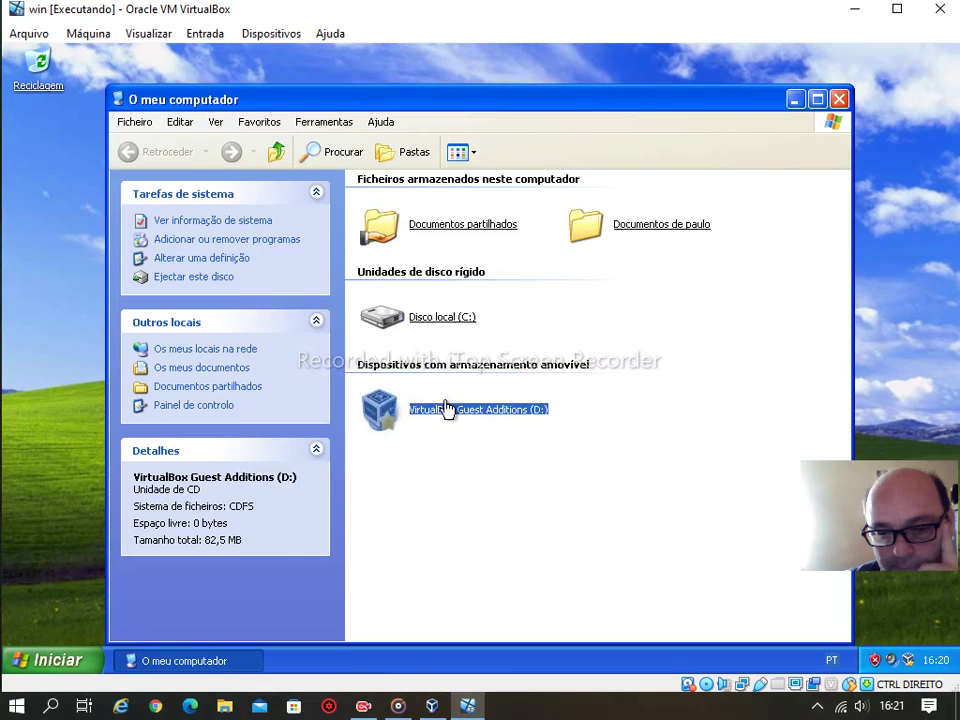
Reopen the setup wizard via Ficheiro > Reproduzir automaticamente on the Guest Additions CD
{"action": "left_click", "coordinate": [460, 155]}
{"action": "left_click", "coordinate": [464, 154]}
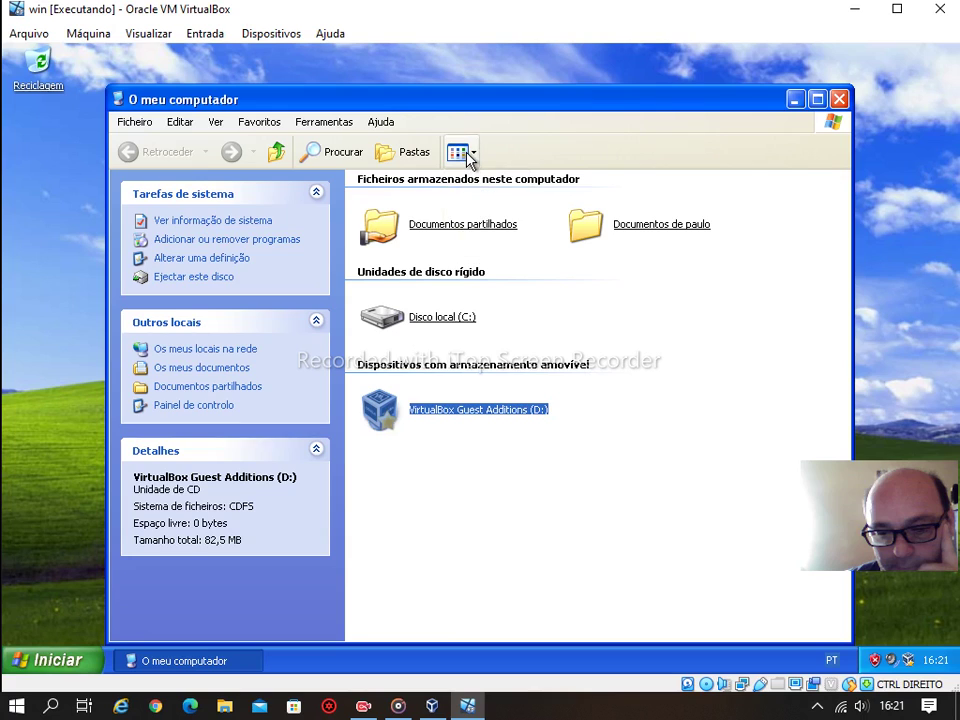
{"action": "left_click", "coordinate": [470, 155]}
{"action": "left_click", "coordinate": [470, 155]}
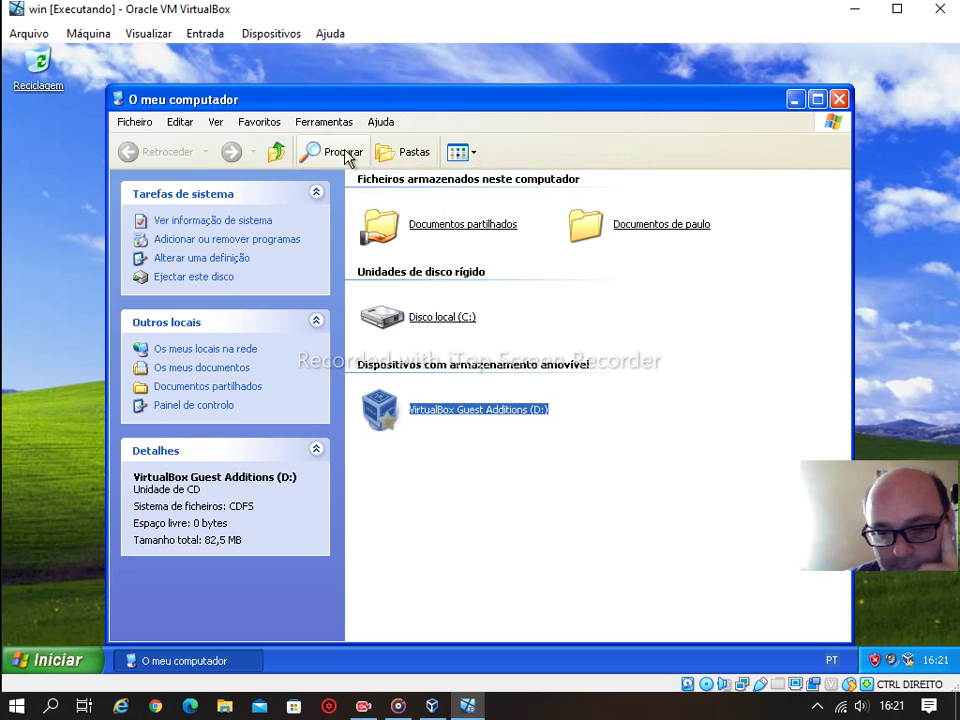
{"action": "left_click", "coordinate": [147, 123]}
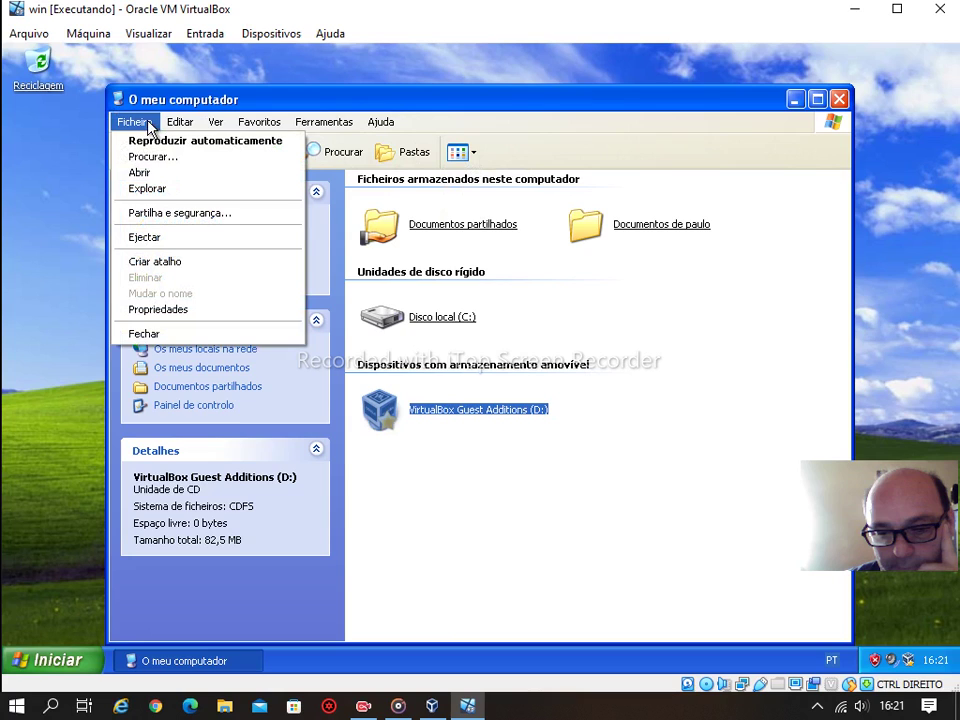
{"action": "left_click", "coordinate": [153, 145]}
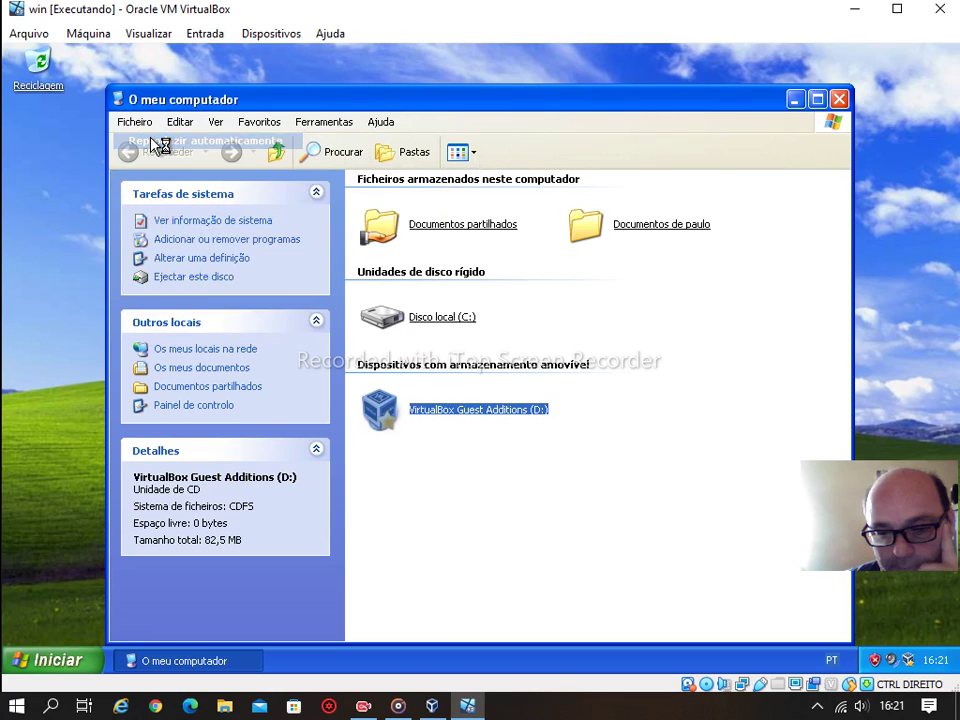
Advance through the Guest Additions 6.0.8 wizard and install with the default location and components
{"action": "left_click", "coordinate": [590, 508]}
{"action": "left_click", "coordinate": [588, 506]}
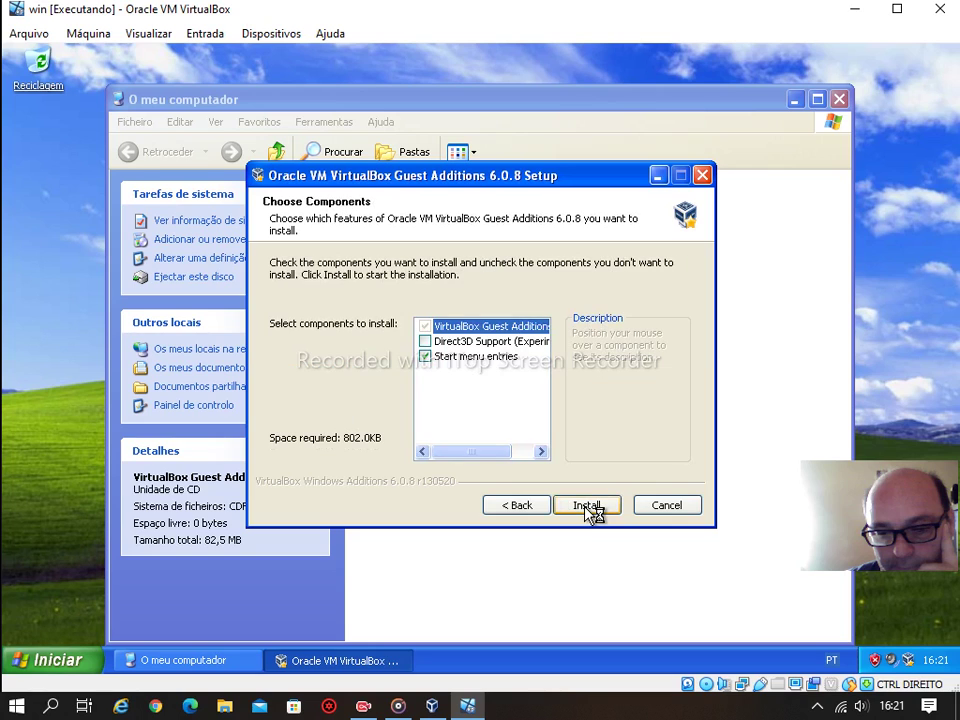
{"action": "left_click", "coordinate": [589, 507]}
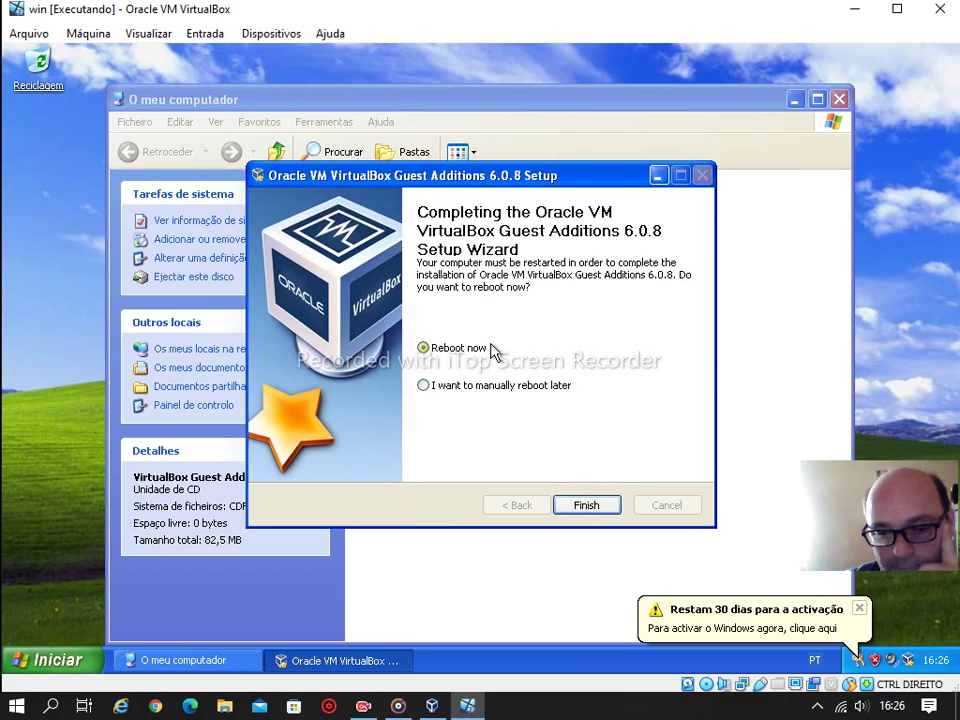
Click Finish with 'Reboot now' selected to complete the install and reboot the XP guest
{"action": "left_click", "coordinate": [585, 505]}
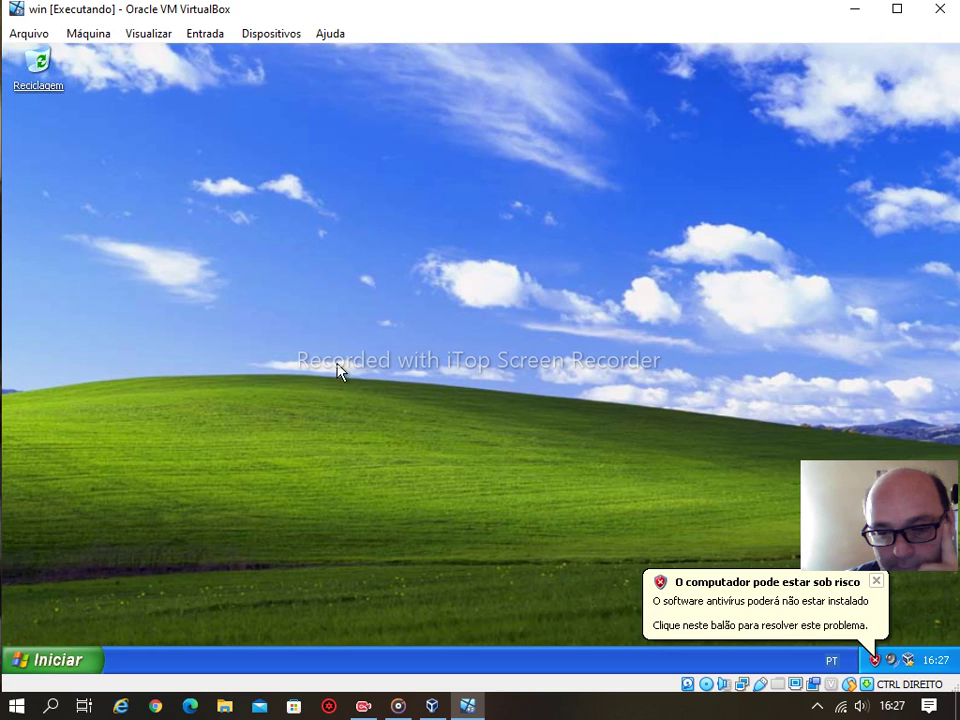
Open the Os meus documentos folder from O meu computador via the Iniciar menu
{"action": "left_click", "coordinate": [88, 663]}
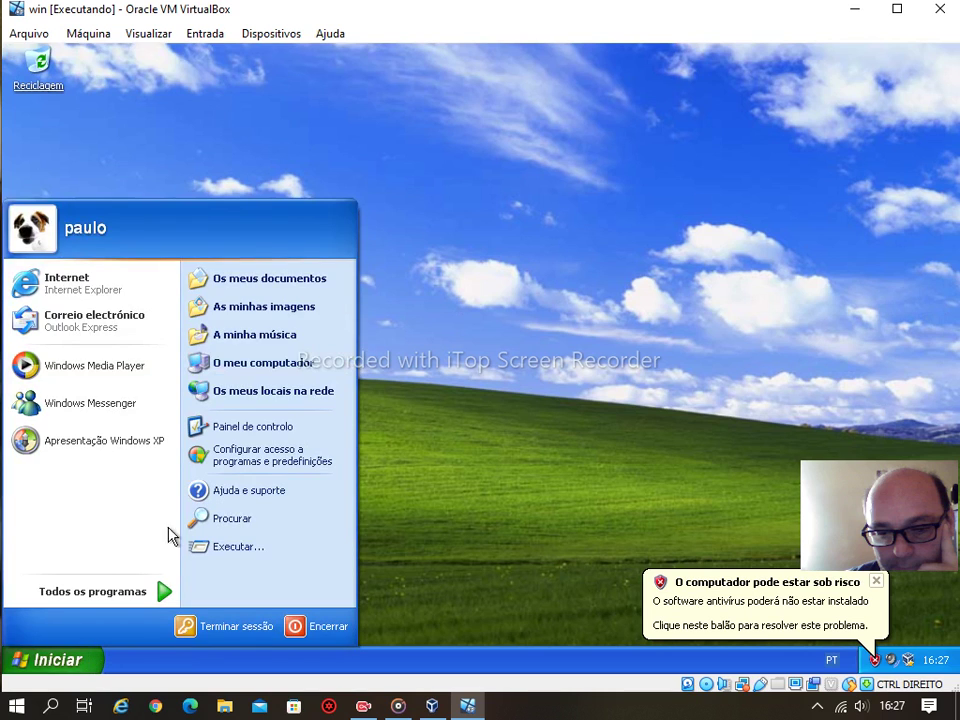
{"action": "left_click", "coordinate": [284, 362]}
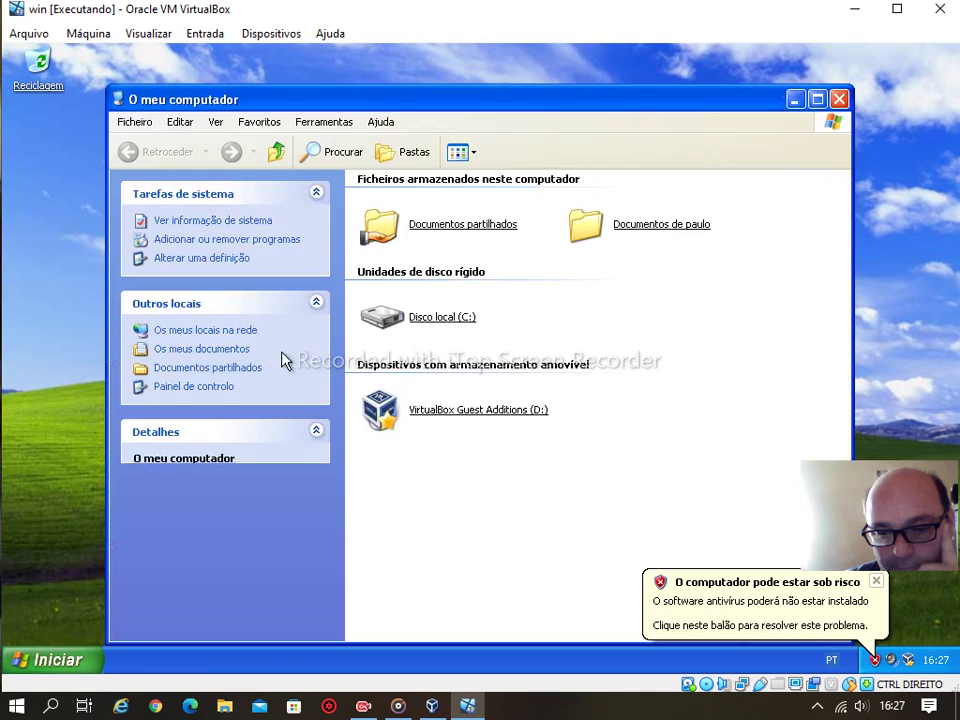
{"action": "double_click", "coordinate": [670, 234]}
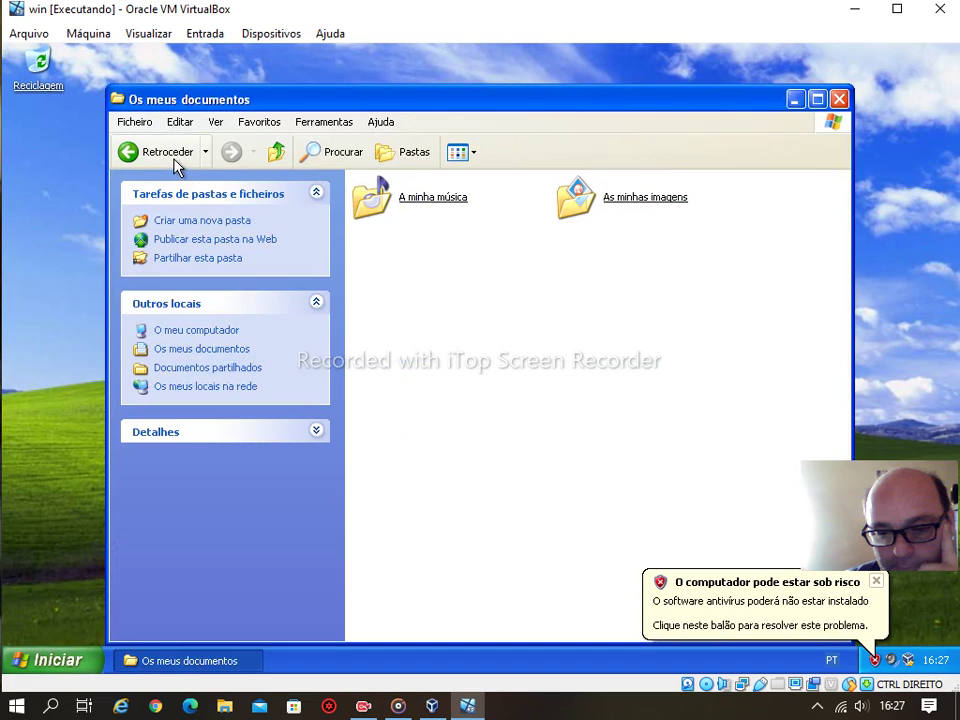
Browse the folder's Ficheiro, Favoritos and Ajuda menus, then close the Os meus documentos window
{"action": "left_click", "coordinate": [138, 122]}
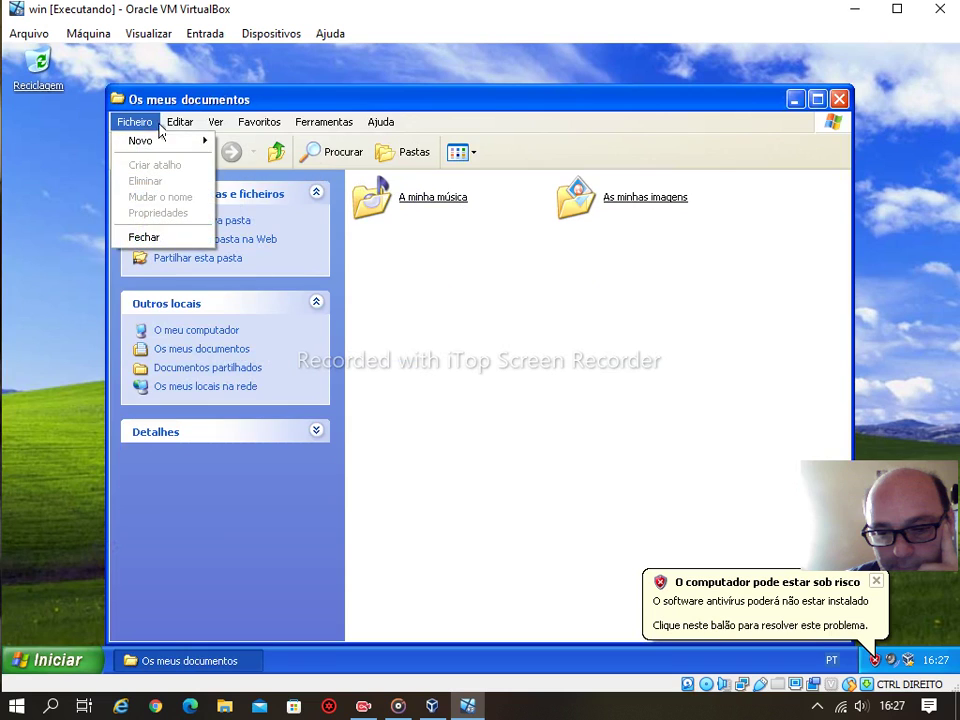
{"action": "mouse_move", "coordinate": [208, 128]}
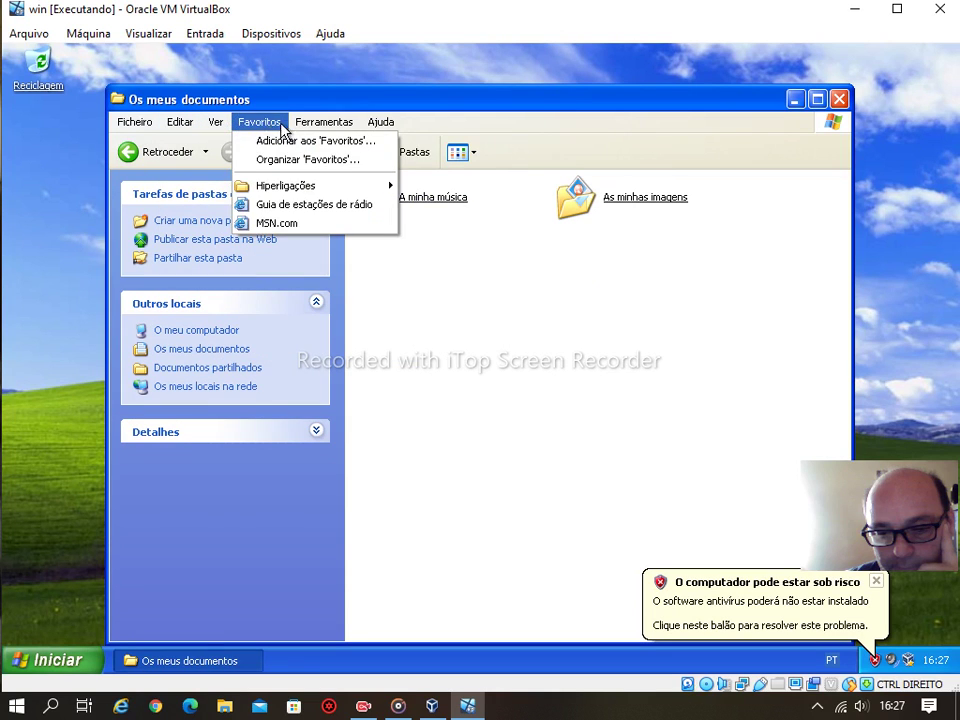
{"action": "mouse_move", "coordinate": [318, 128]}
{"action": "mouse_move", "coordinate": [381, 124]}
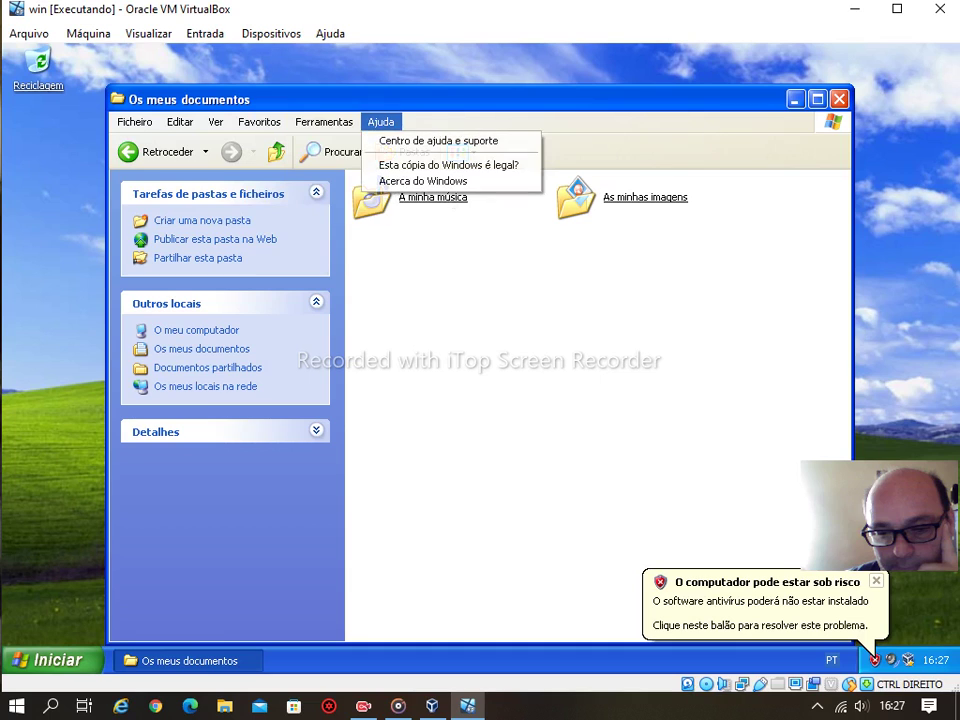
{"action": "left_click", "coordinate": [839, 99]}
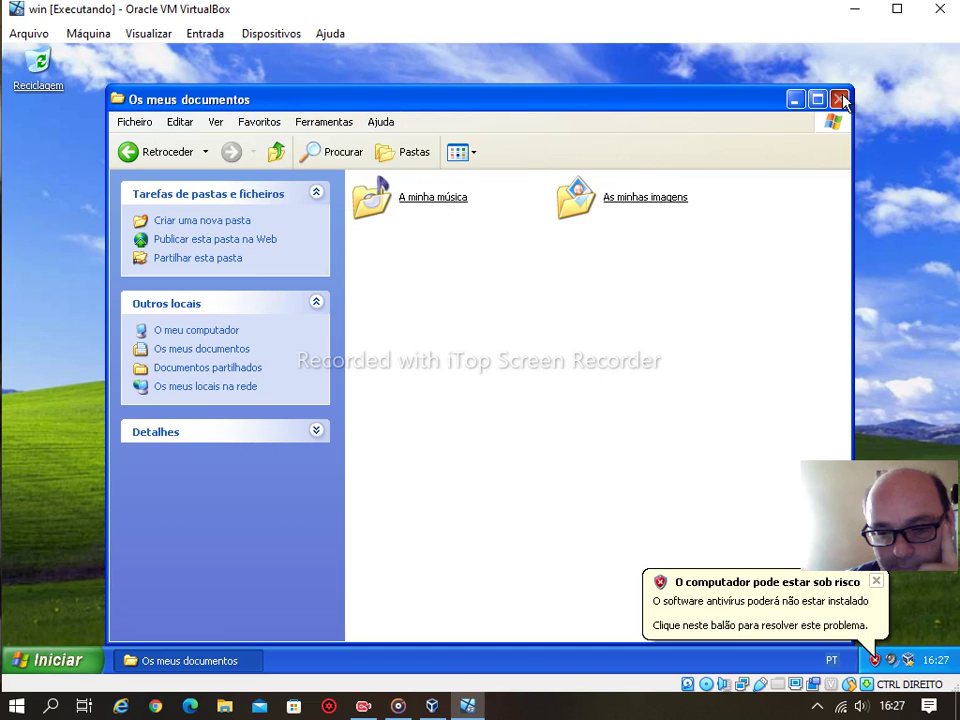
{"action": "left_click", "coordinate": [839, 99]}
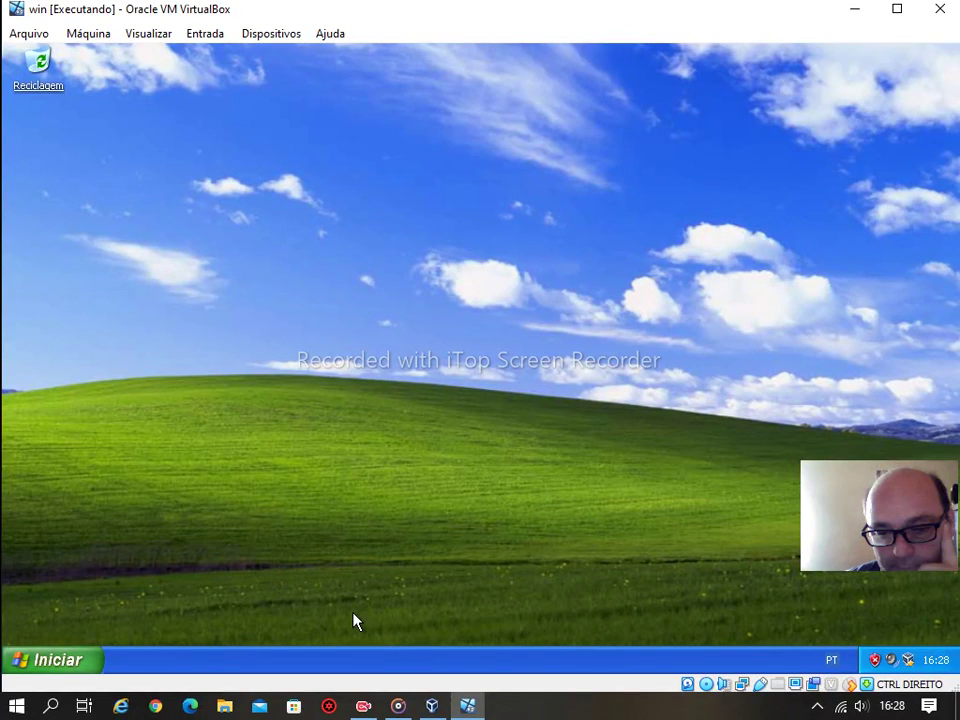
Close the VM from Arquivo > Fechar... with 'Desligar a máquina' selected, powering it off
{"action": "key", "text": "ctrl+Home"}
{"action": "key", "text": "Up"}
{"action": "key", "text": "Return"}
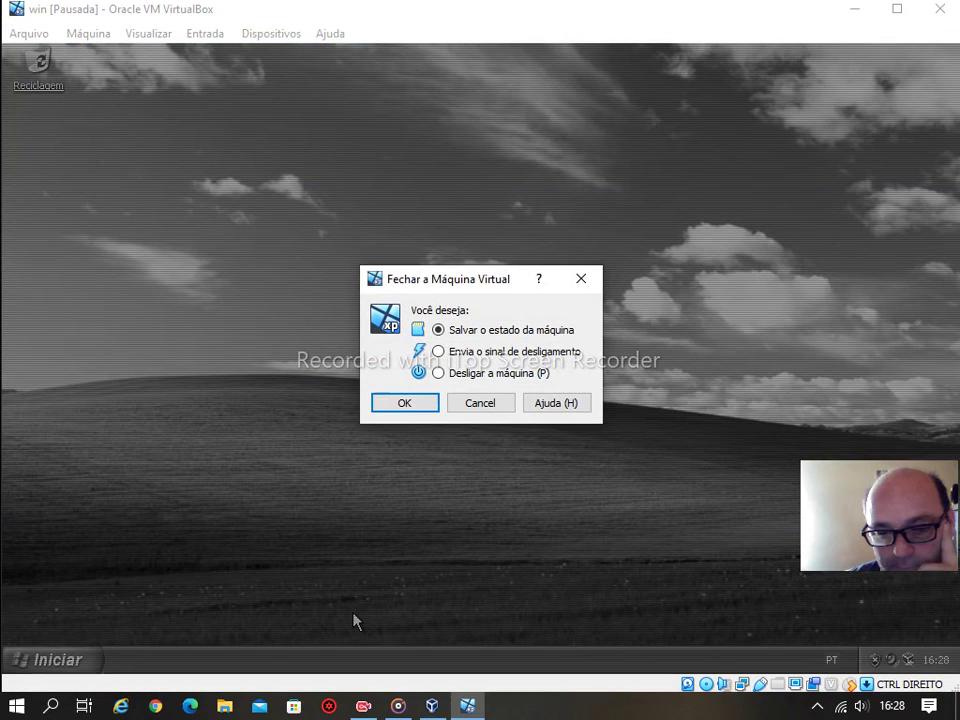
{"action": "key", "text": "Down"}
{"action": "key", "text": "Down"}
{"action": "key", "text": "Return"}
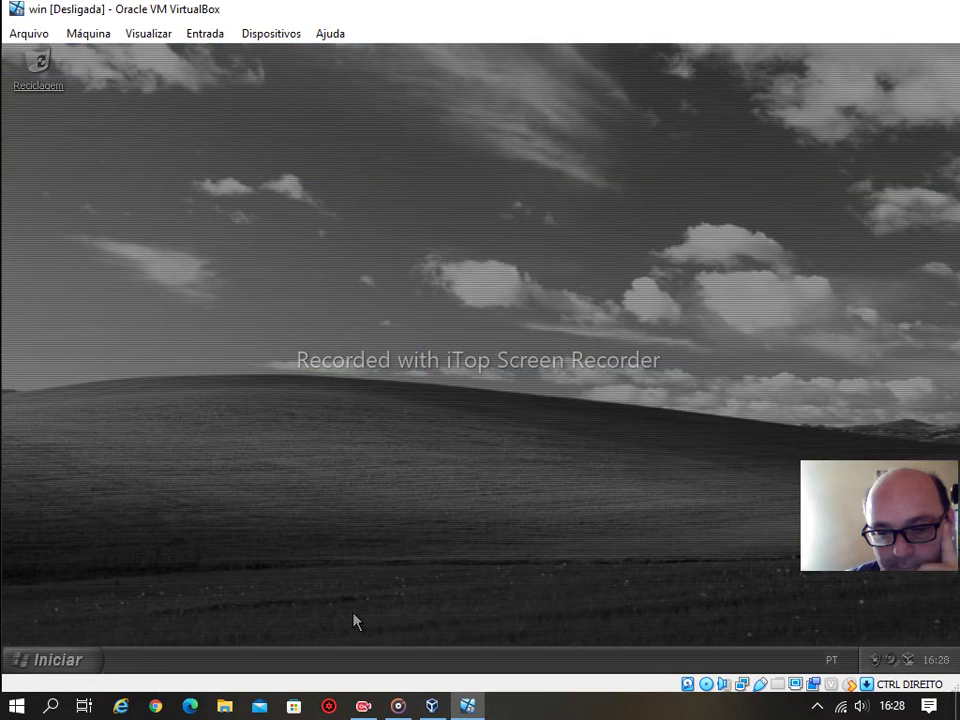